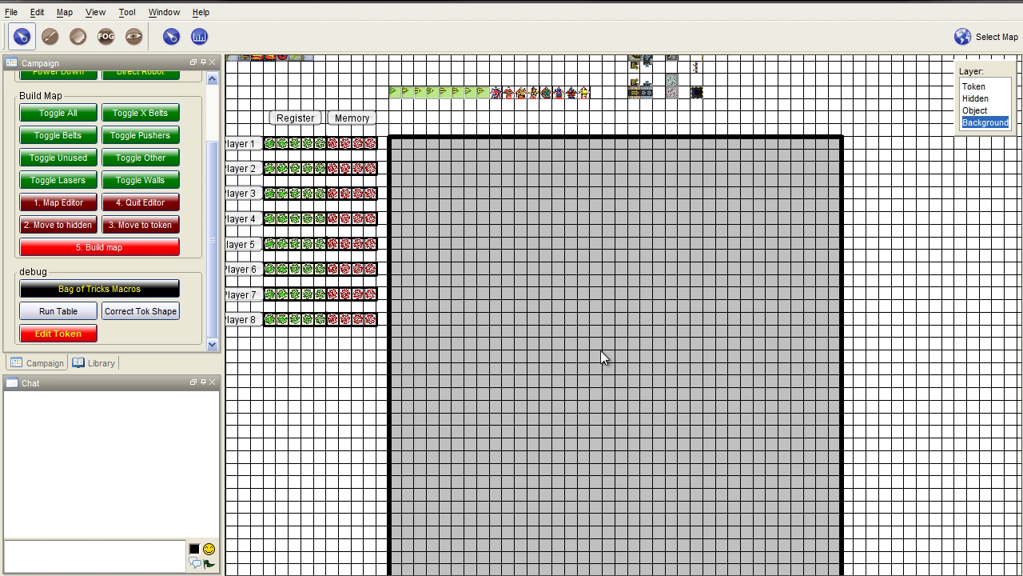
Step: Open the Bag of Tricks macros, look through them down to the Map Editor and Utils groups, and close them
left_click_drag(591, 350, 575, 337)
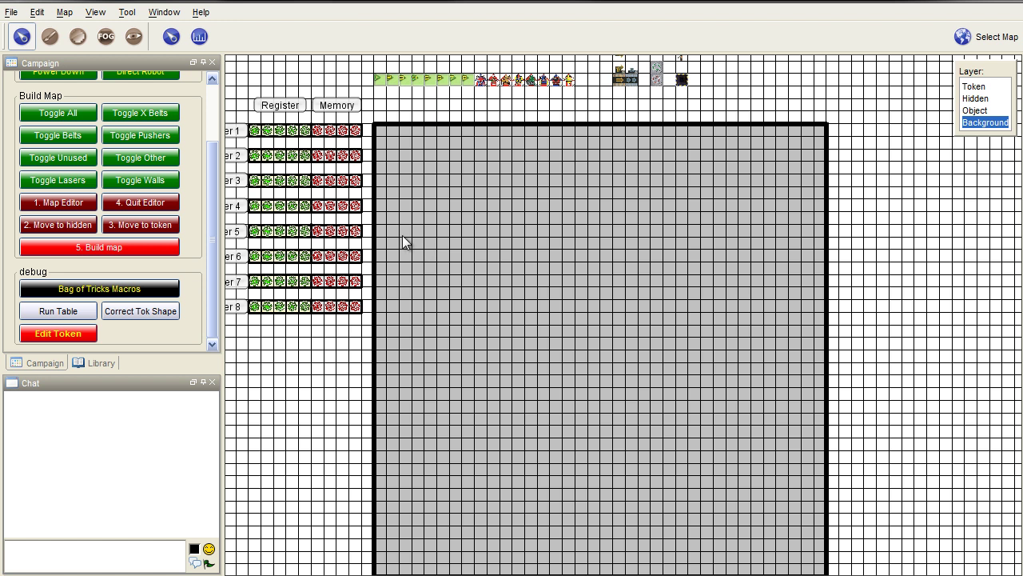
left_click(102, 292)
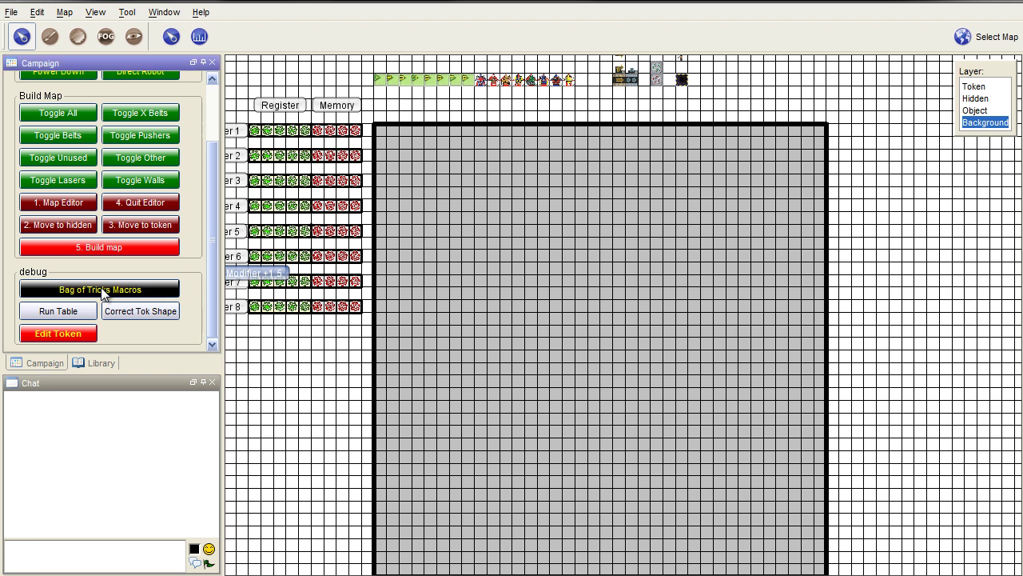
scroll(294, 268, "down", 5)
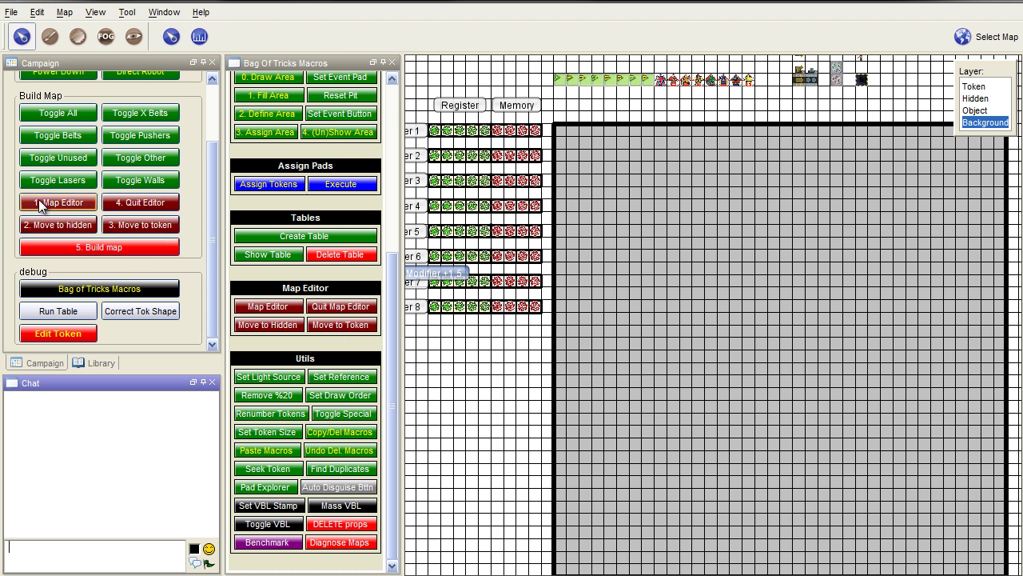
left_click(392, 64)
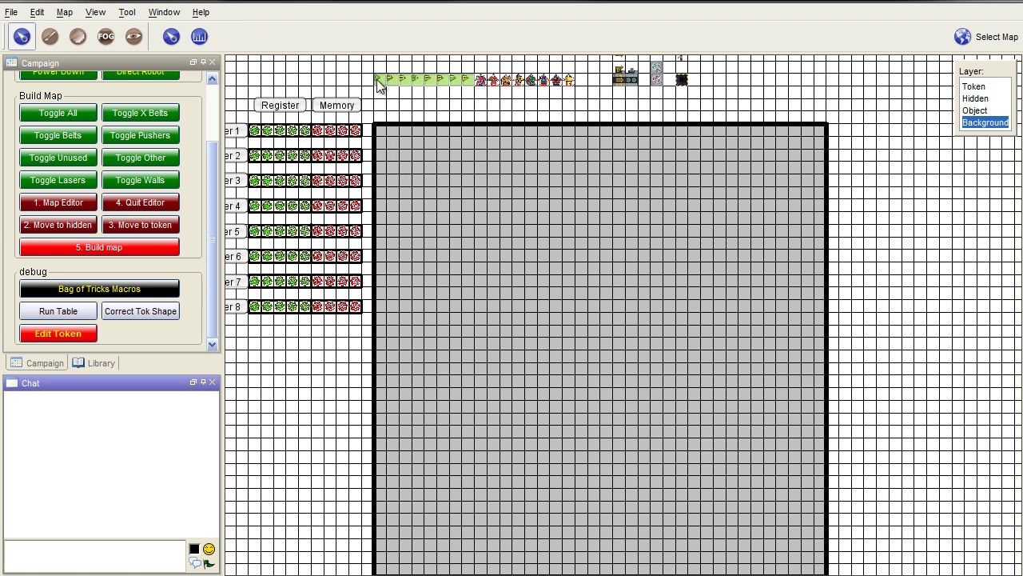
Step: Place a ready-made board from the board collection at the grey map area's upper-left corner, working on the Background layer
left_click(972, 86)
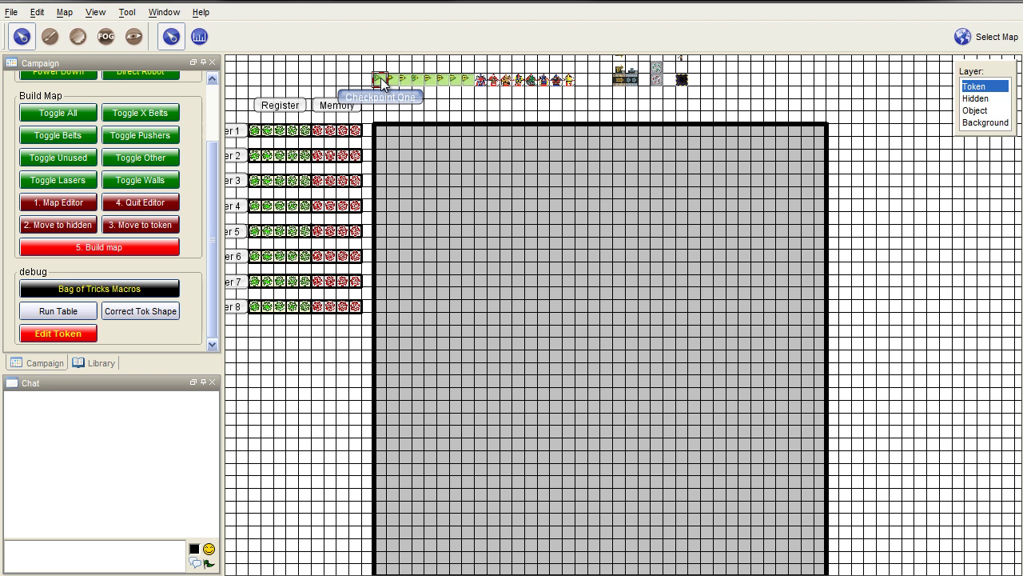
scroll(302, 377, "down", 4)
left_click_drag(302, 377, 599, 349)
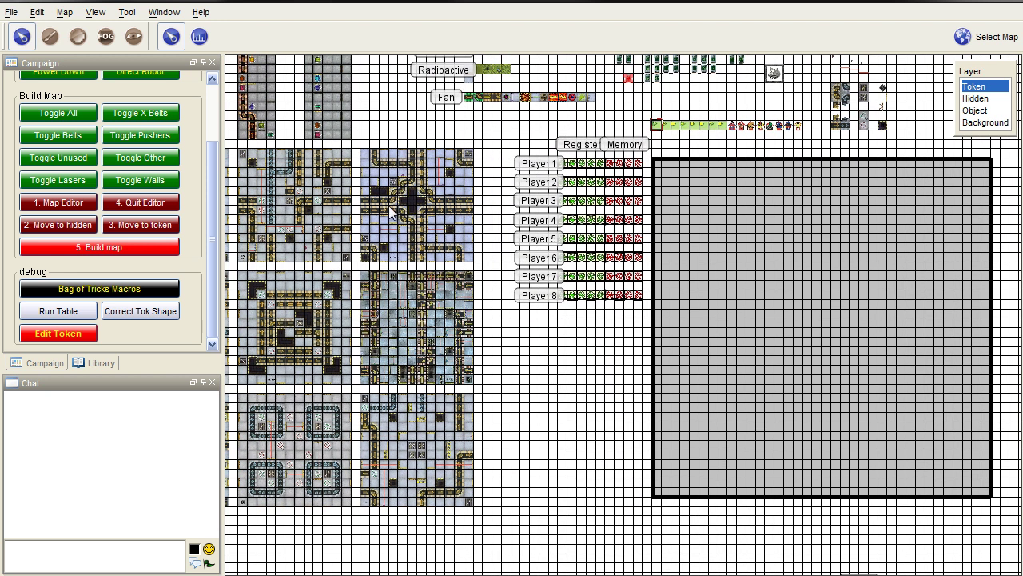
left_click_drag(336, 313, 381, 321)
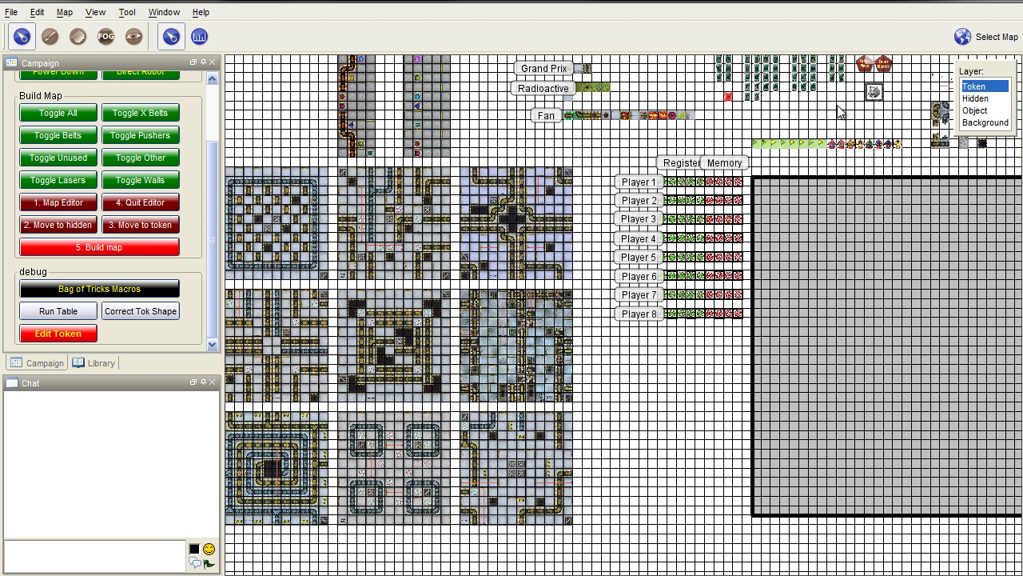
scroll(839, 122, "up", 1)
left_click(984, 123)
left_click_drag(436, 240, 695, 245)
scroll(694, 244, "up", 3)
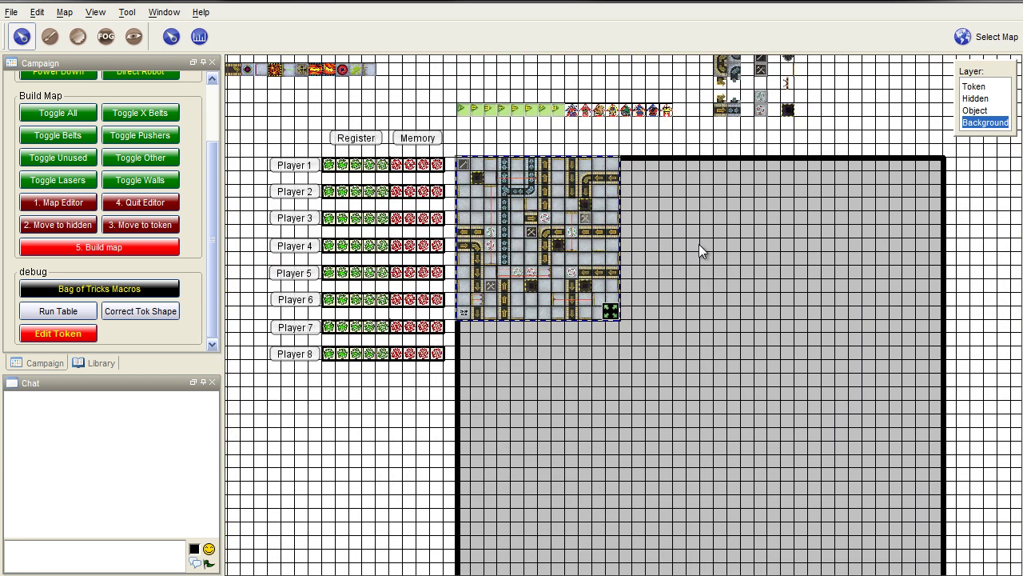
left_click(981, 86)
scroll(693, 313, "up", 2)
left_click_drag(693, 312, 724, 358)
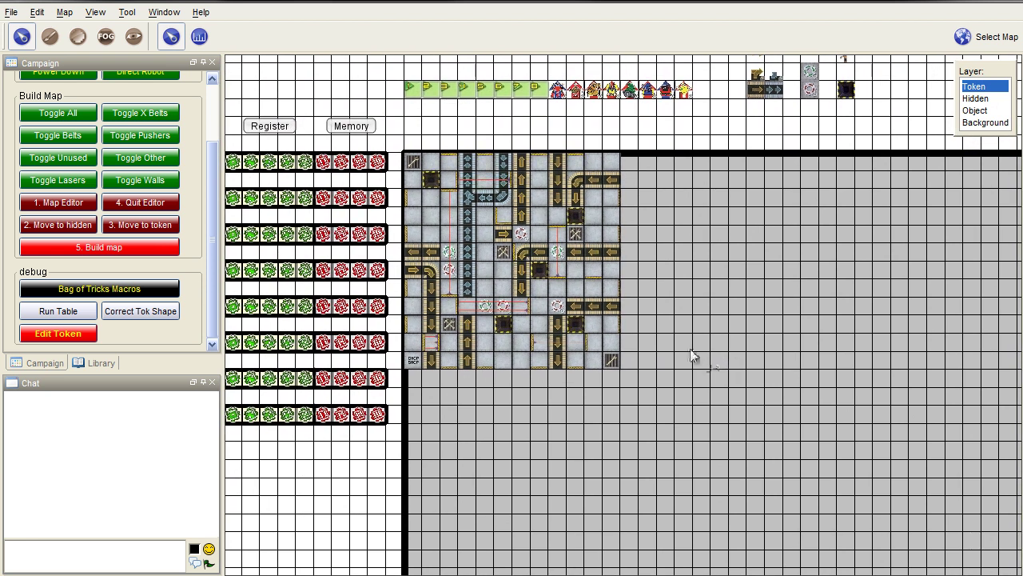
scroll(712, 368, "down", 1)
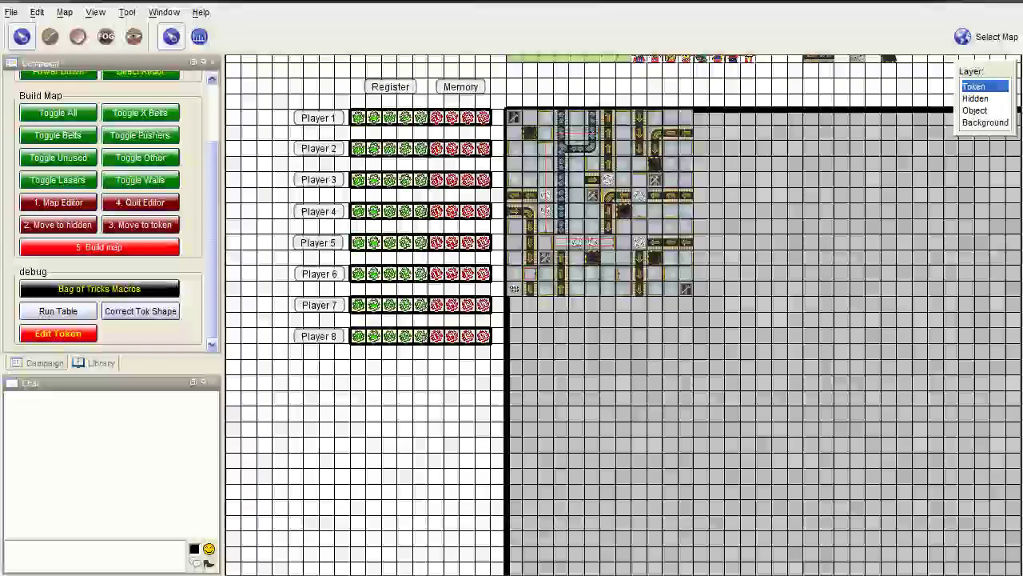
Step: On the Background layer, replace the placed board with the Vault board at the grey area's upper-left corner
left_click(989, 123)
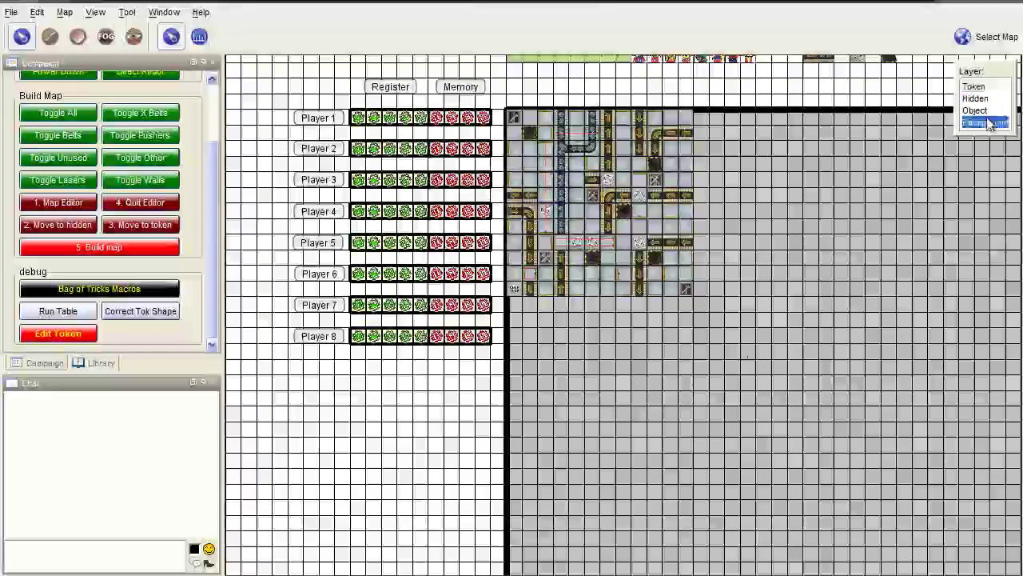
left_click_drag(565, 194, 418, 167)
left_click_drag(644, 539, 794, 289)
left_click_drag(729, 172, 472, 185)
scroll(527, 199, "up", 6)
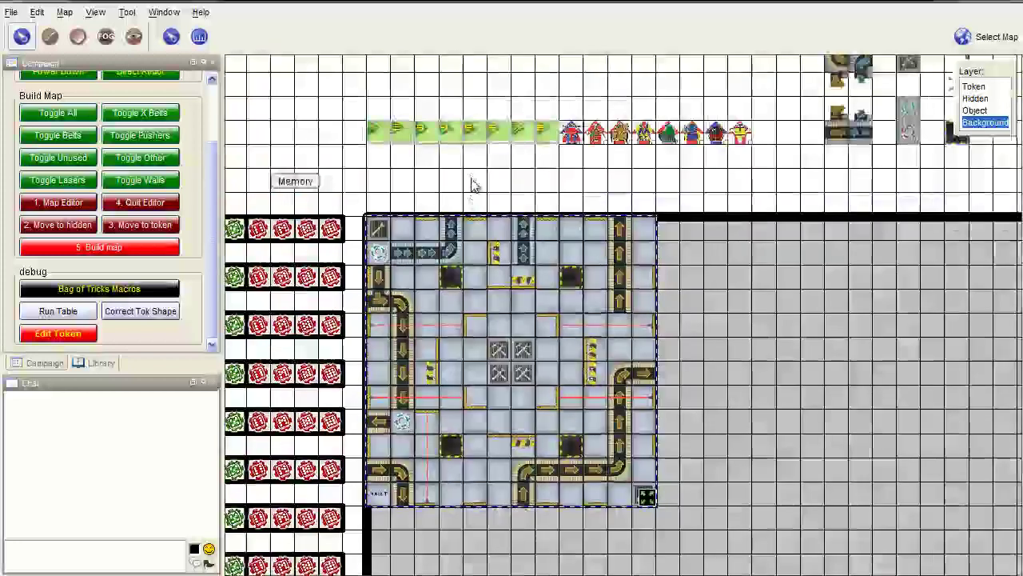
left_click_drag(486, 192, 511, 160)
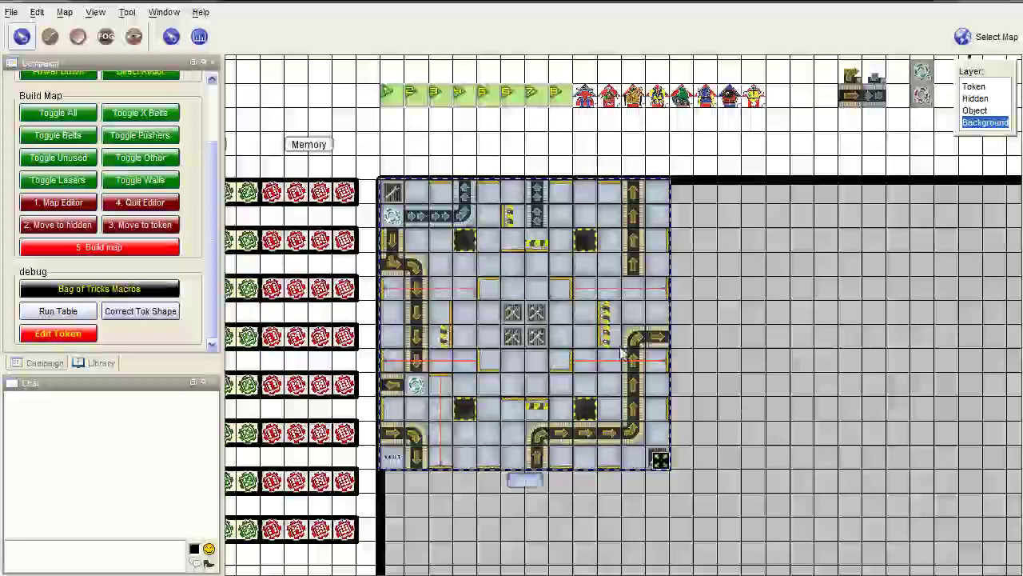
scroll(547, 310, "up", 2)
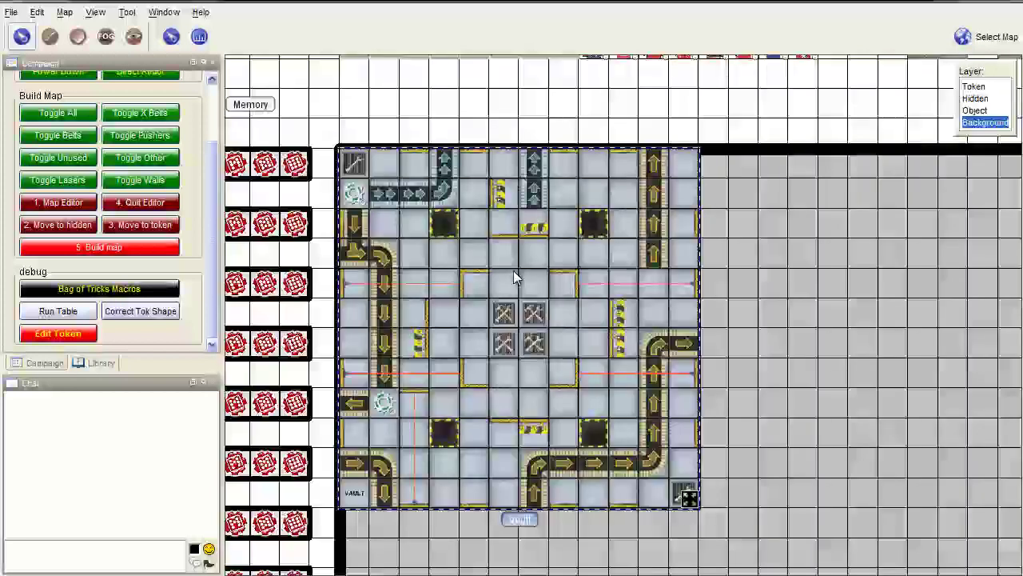
Step: Launch the Map Editor macro and make Token the active layer, keeping its dialog clear of the Vault board
left_click(60, 201)
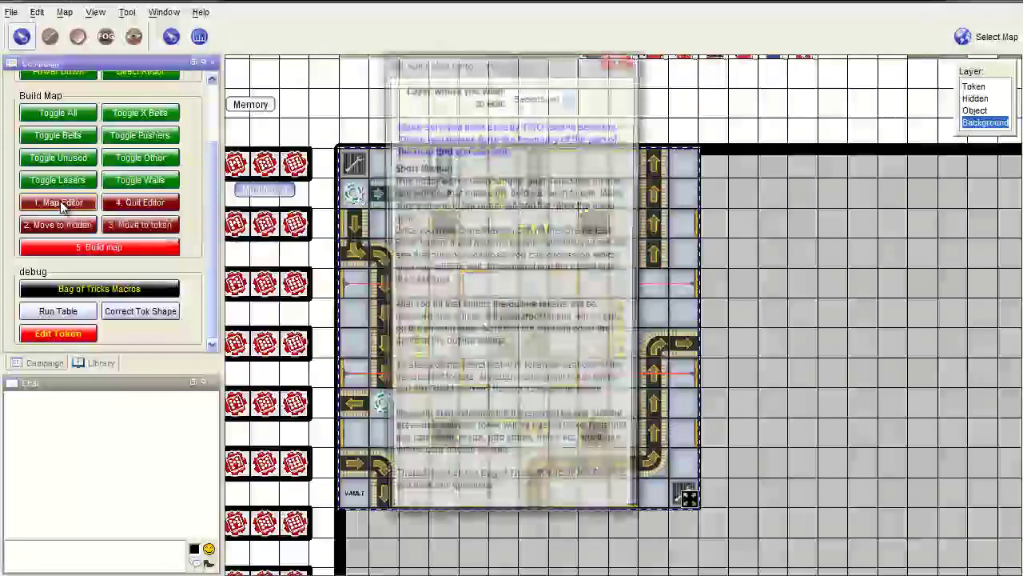
left_click_drag(460, 59, 832, 91)
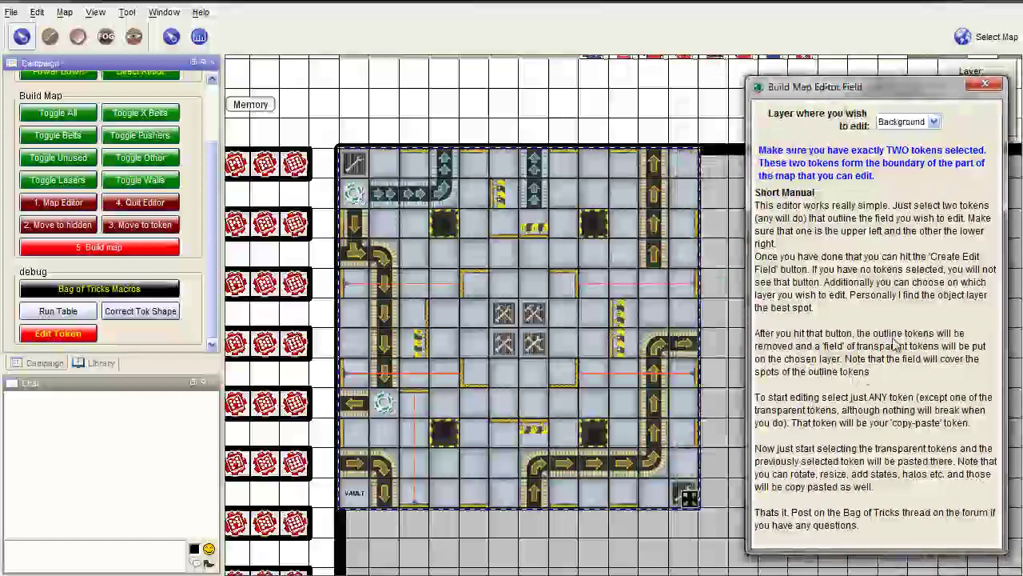
left_click_drag(442, 134, 437, 157)
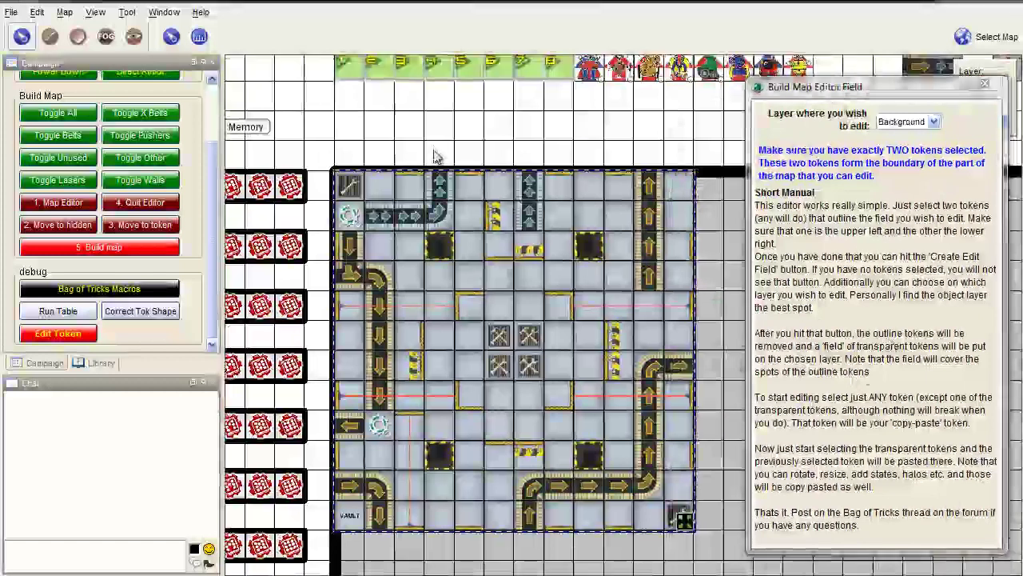
left_click(349, 69)
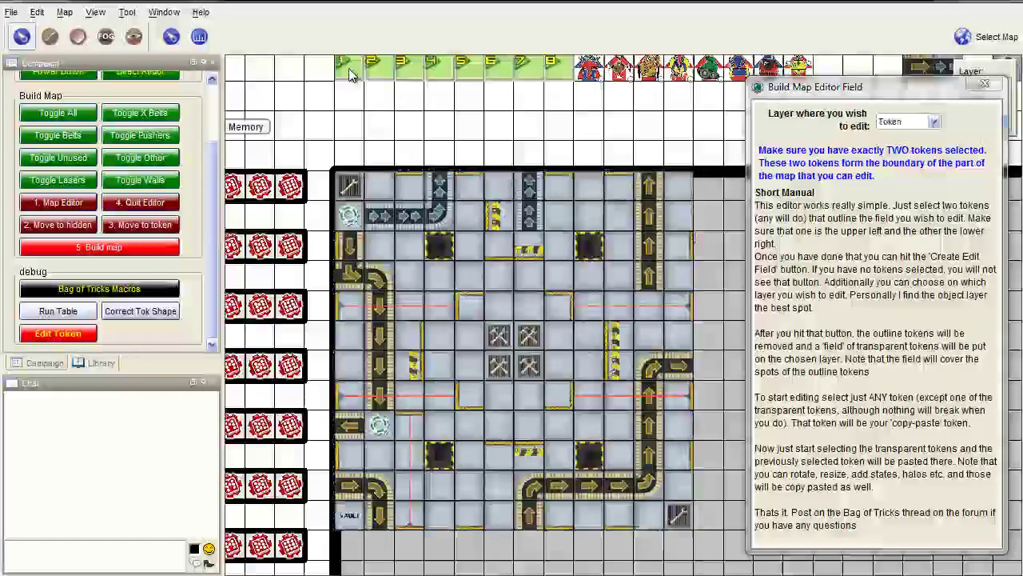
left_click_drag(946, 84, 894, 84)
left_click(970, 90)
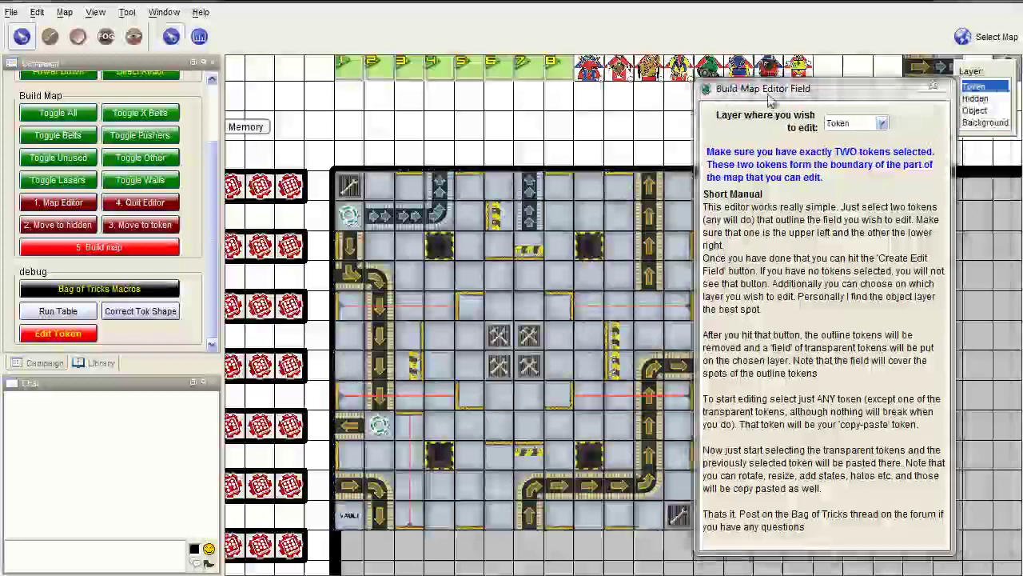
left_click_drag(768, 89, 840, 107)
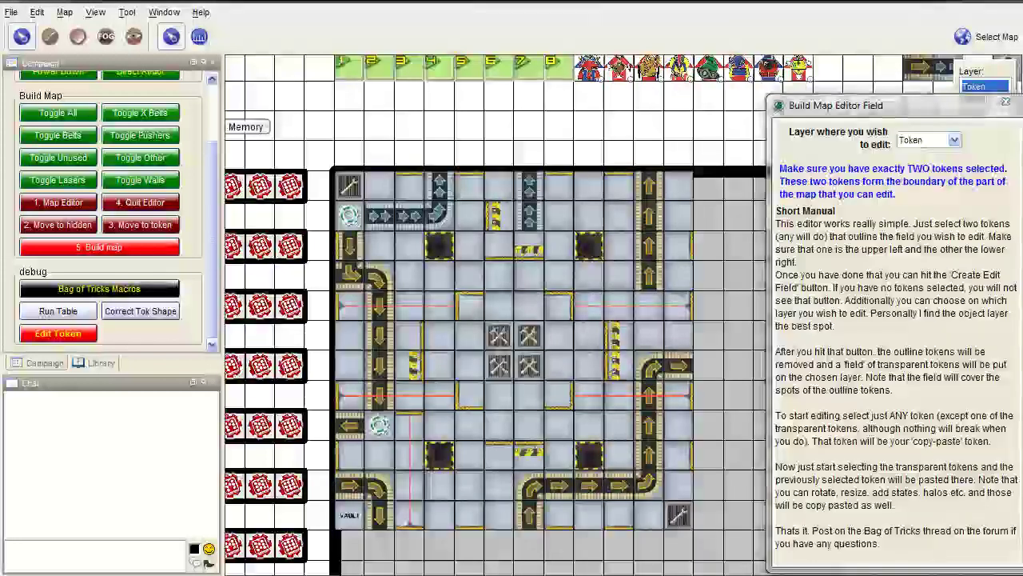
Step: Mark the board's upper-left and lower-right corner squares with Checkpoint One tokens and create a Token-layer edit field between them
left_click(346, 73)
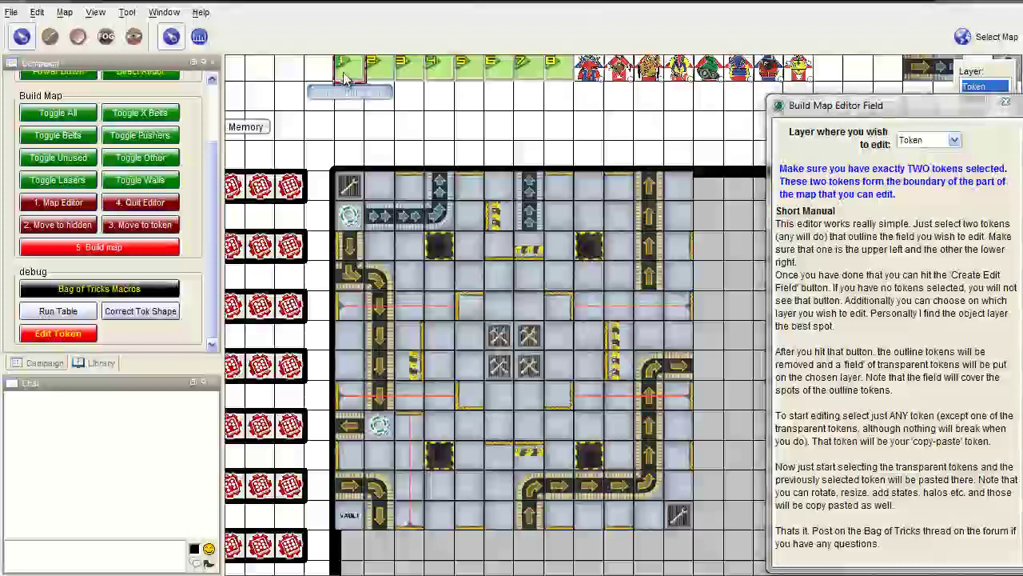
left_click(348, 191)
left_click(678, 521)
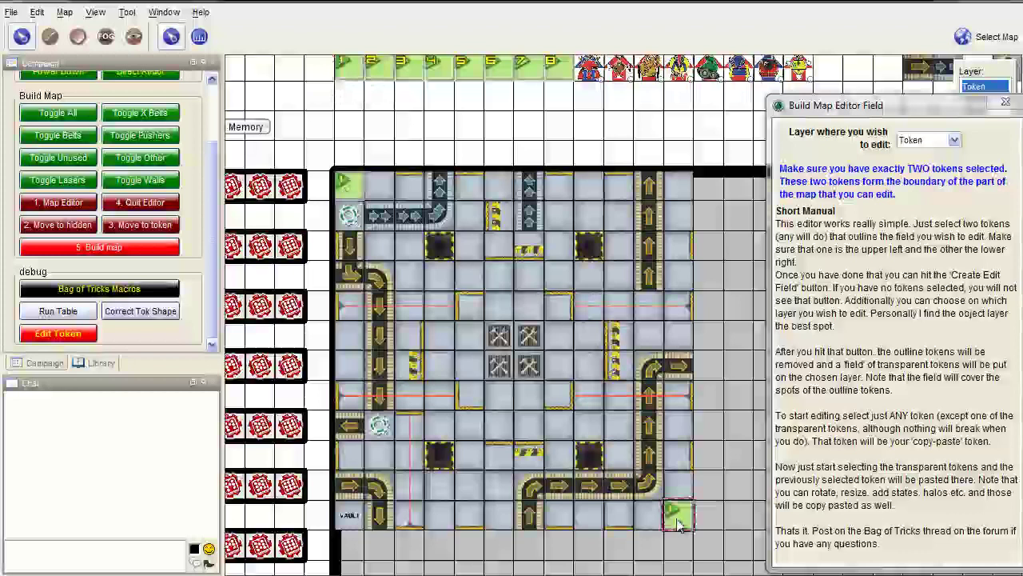
left_click(344, 186, "shift")
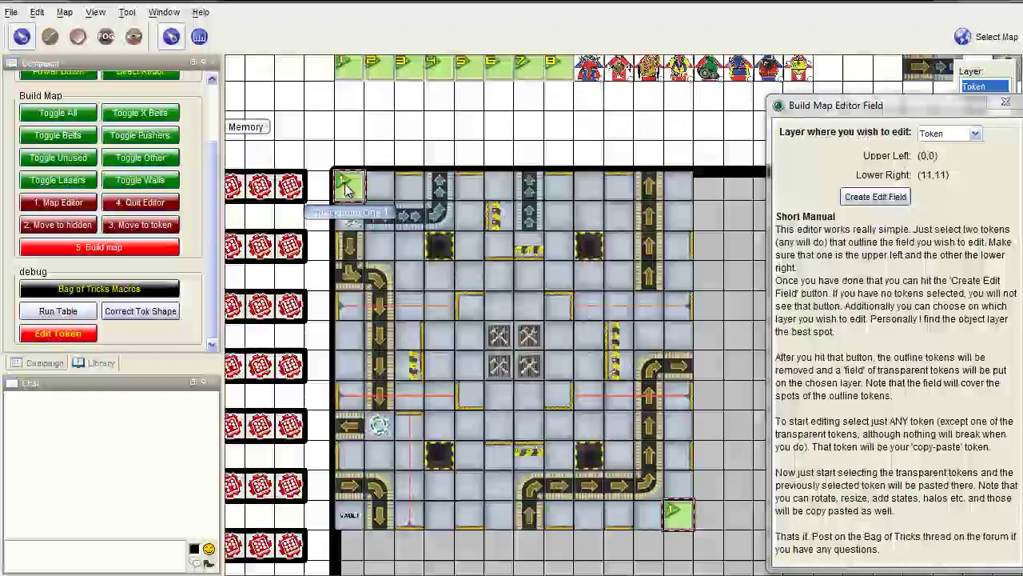
left_click(870, 200)
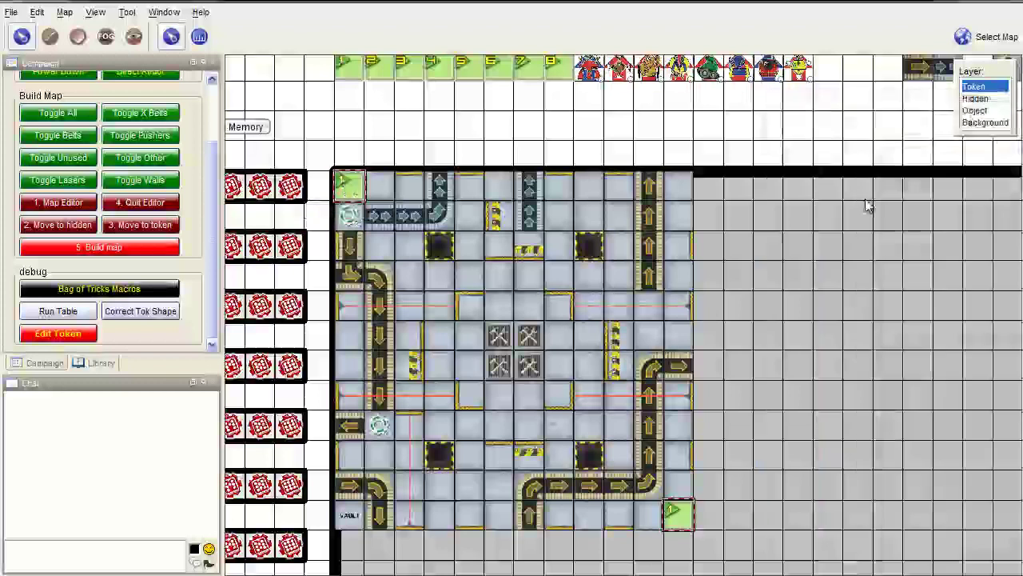
Step: Move the Map Editor window onto the empty grey area beside the board, clear of the edit field
left_click_drag(490, 217, 885, 190)
left_click_drag(612, 523, 450, 170)
scroll(432, 184, "up", 1)
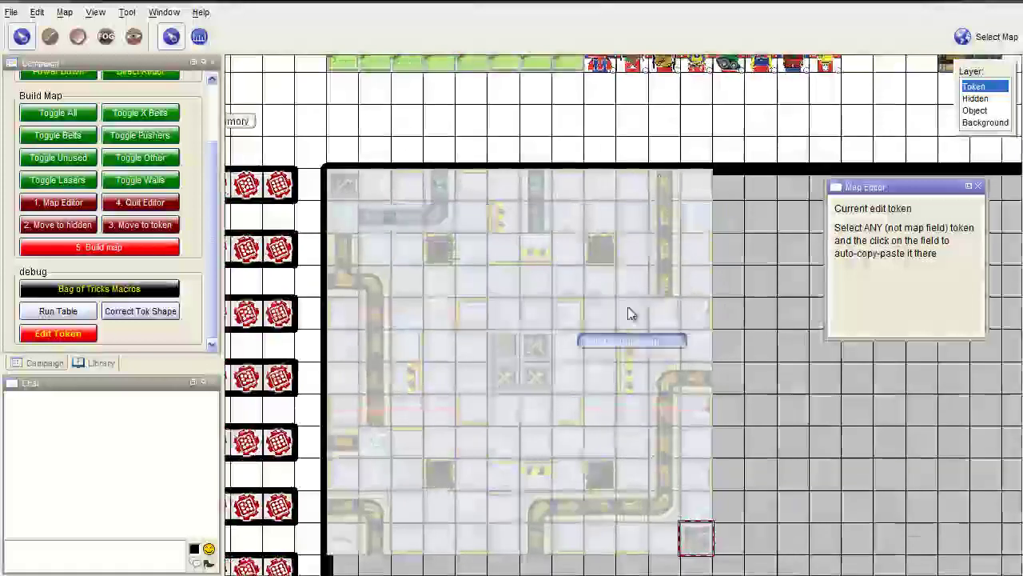
Step: Move the whole group of board element tokens (belts, lasers, wrenches, gears, pit) into the grey area beside the Vault board
scroll(603, 373, "down", 3)
left_click_drag(697, 214, 413, 281)
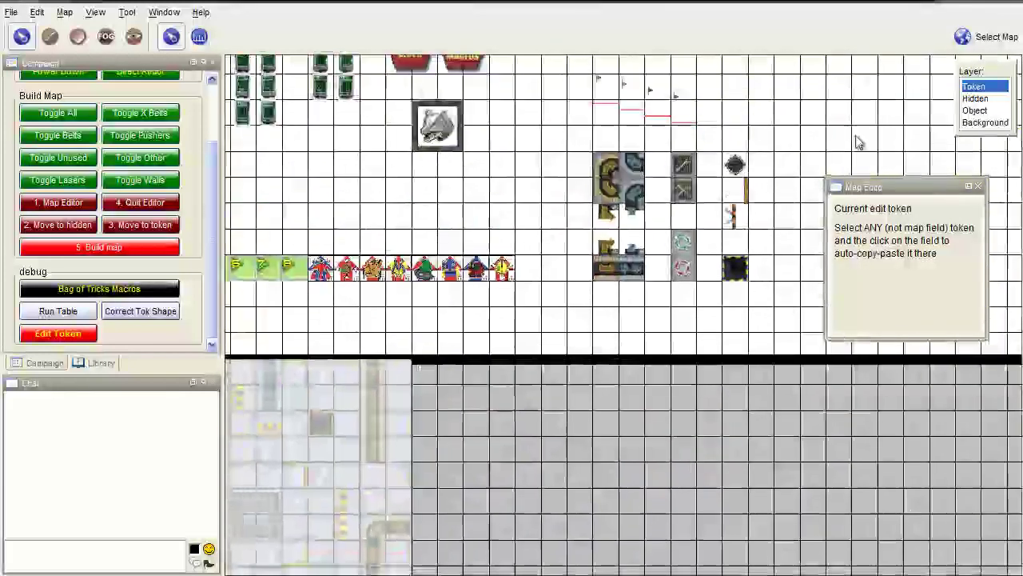
left_click_drag(580, 60, 793, 343)
left_click_drag(630, 186, 655, 163)
left_click_drag(525, 145, 489, 277)
left_click_drag(585, 138, 693, 148)
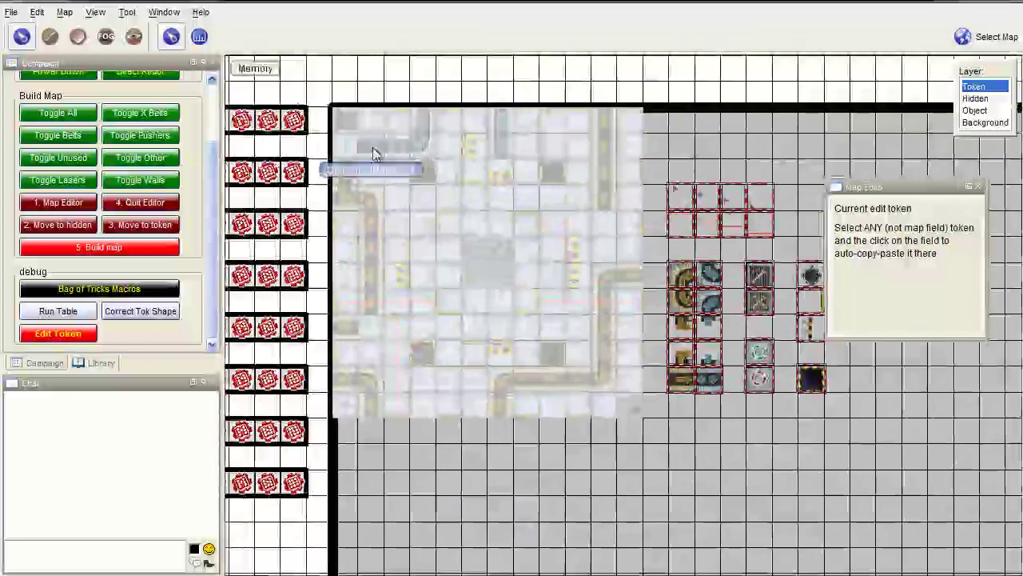
left_click(746, 448)
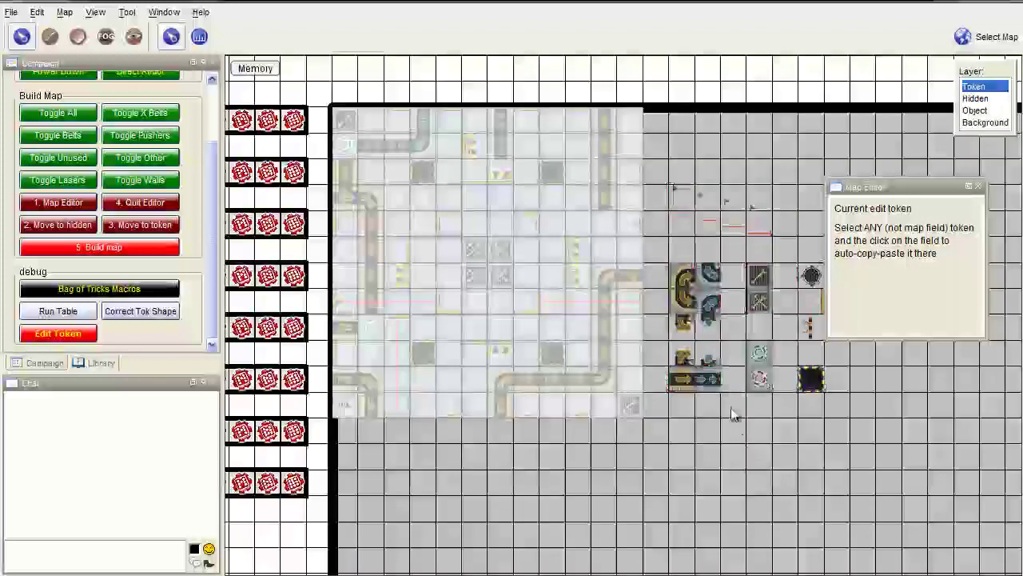
left_click_drag(799, 229, 736, 213)
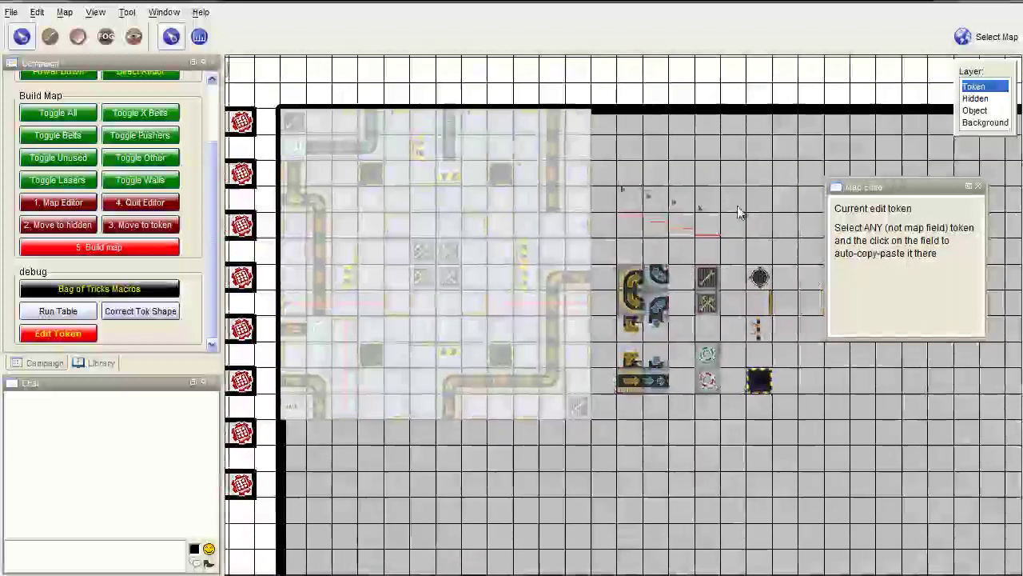
Step: Paste the single-wrench repair token onto the wrench squares in the board's upper-left and lower-right corners
left_click(708, 276)
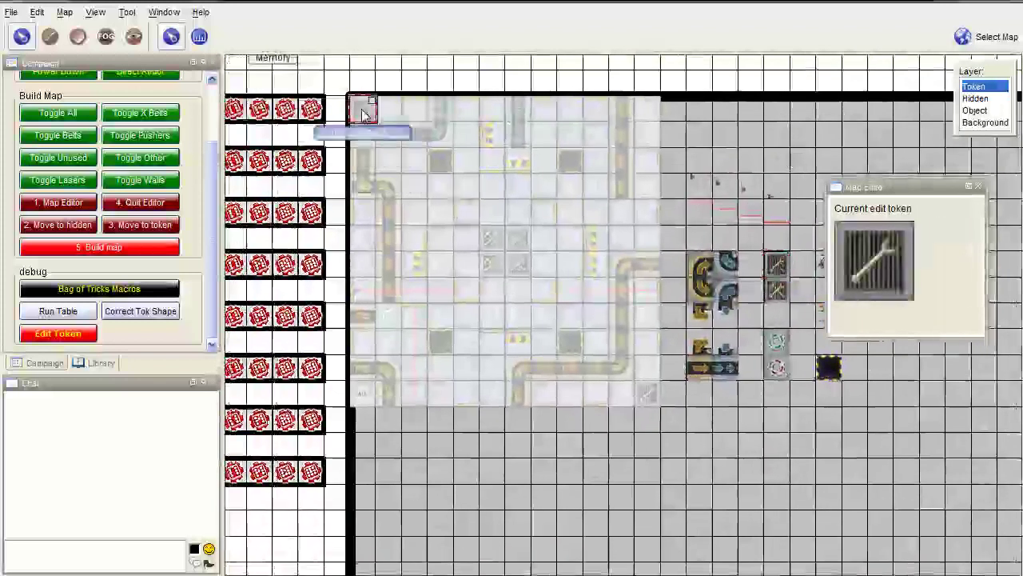
left_click(646, 395)
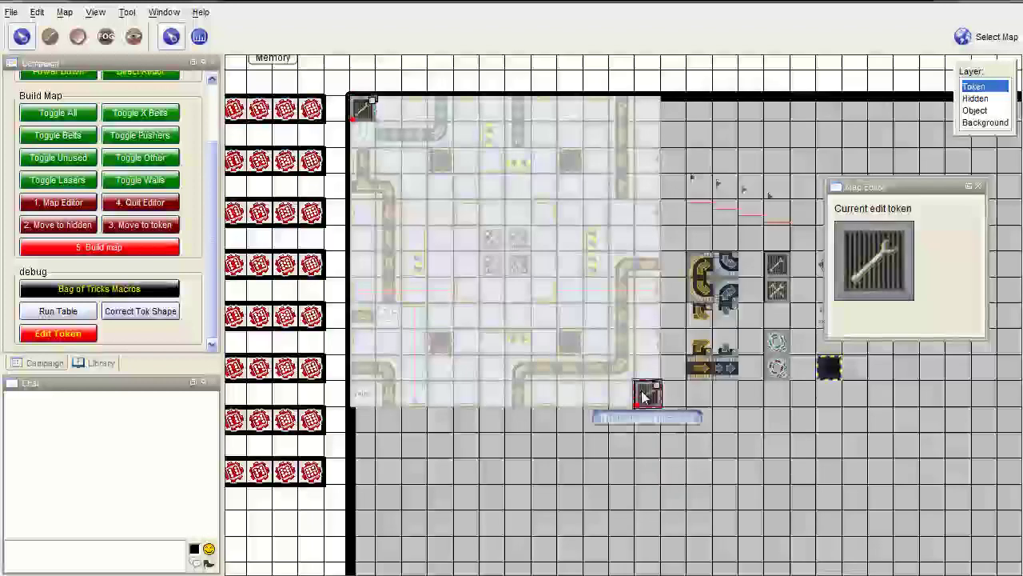
left_click(777, 292)
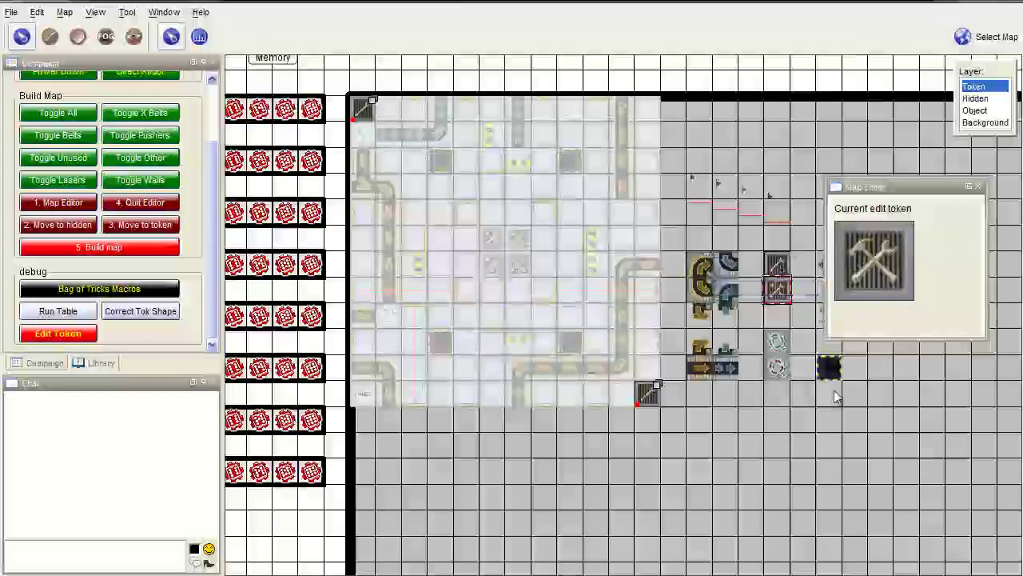
Step: Paste the pit token onto the four pit squares of the Vault board
left_click(832, 373)
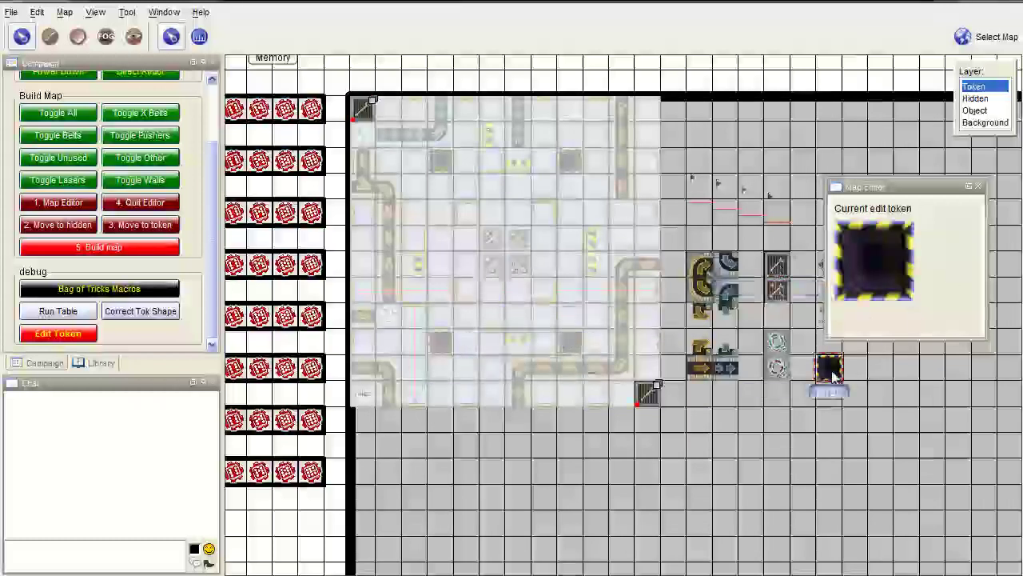
left_click(440, 166)
left_click(570, 163)
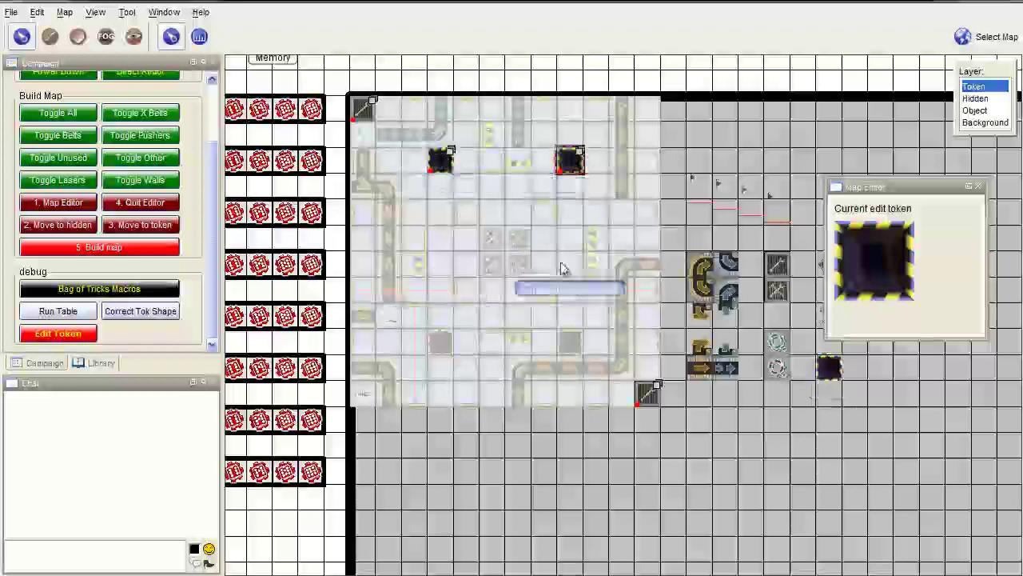
left_click(564, 343)
left_click(440, 343)
scroll(436, 344, "up", 5)
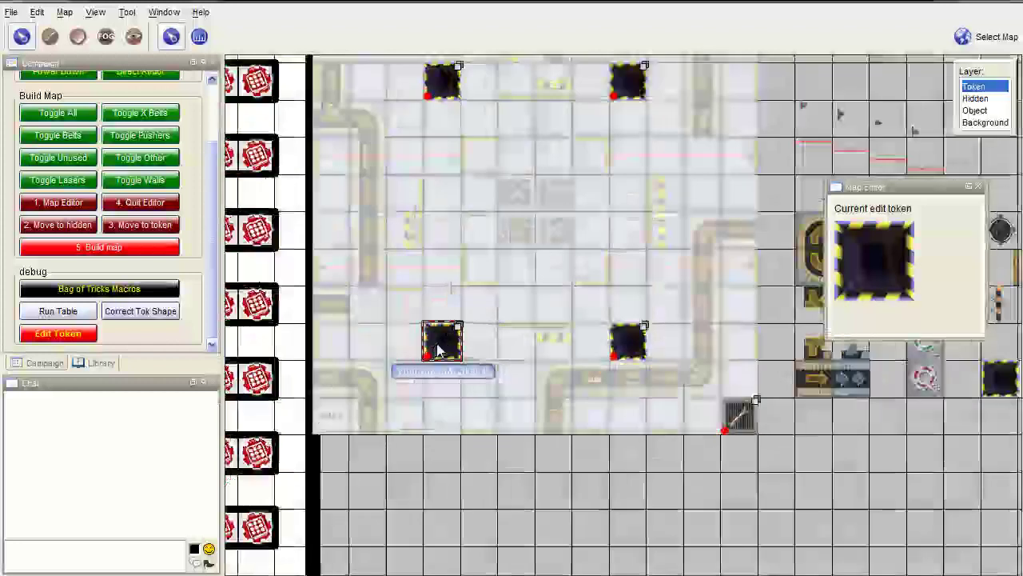
Step: Paste the double-wrench (wrench and hammer) repair token onto the four central squares of the Vault board
scroll(482, 350, "down", 3)
left_click_drag(472, 309, 423, 369)
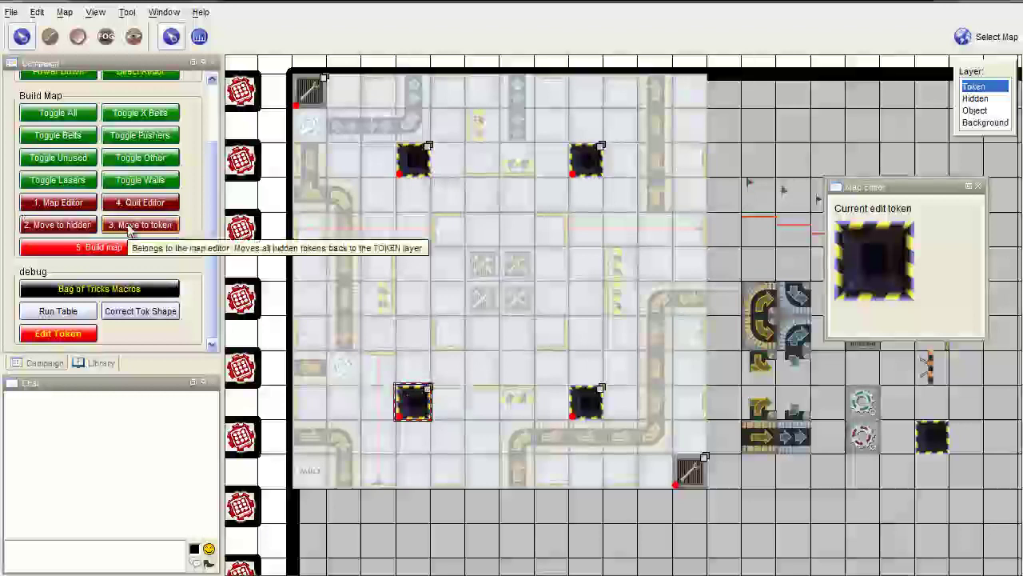
left_click_drag(762, 374, 707, 398)
left_click(806, 357)
left_click(436, 298)
left_click(454, 296)
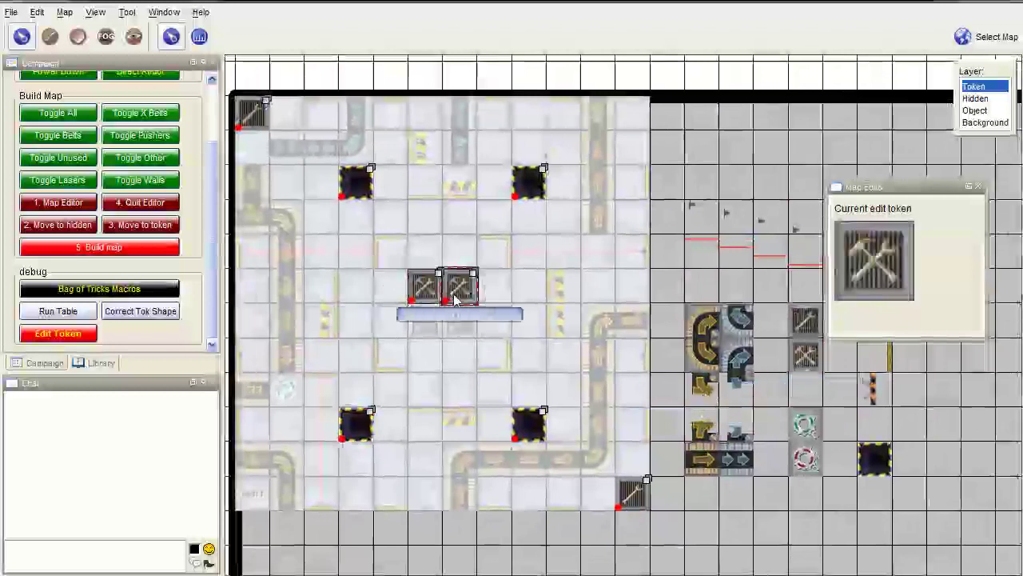
left_click(456, 320)
left_click(433, 323)
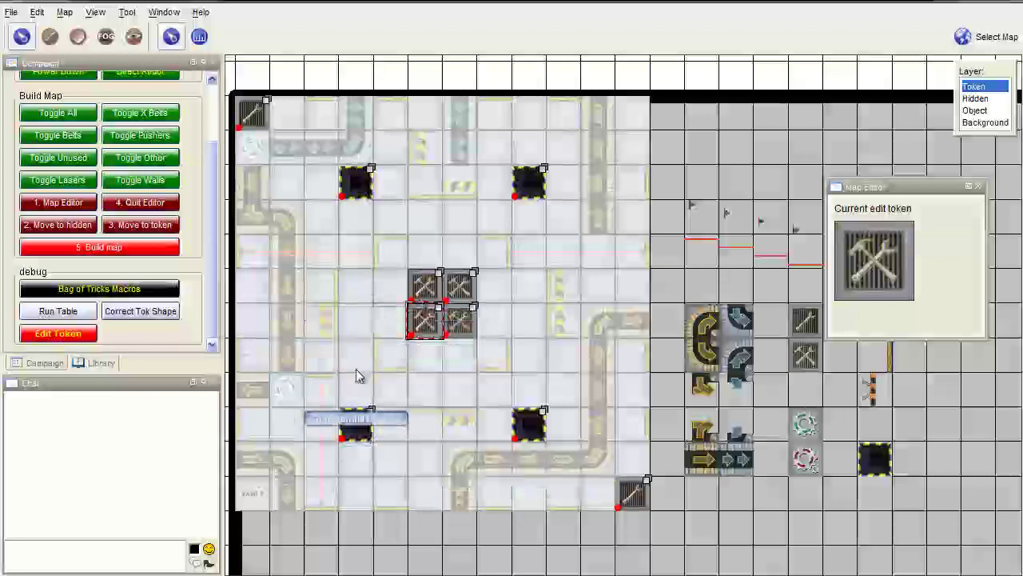
Step: Paste the green gear token onto the two gear squares along the board's left side
left_click(802, 431)
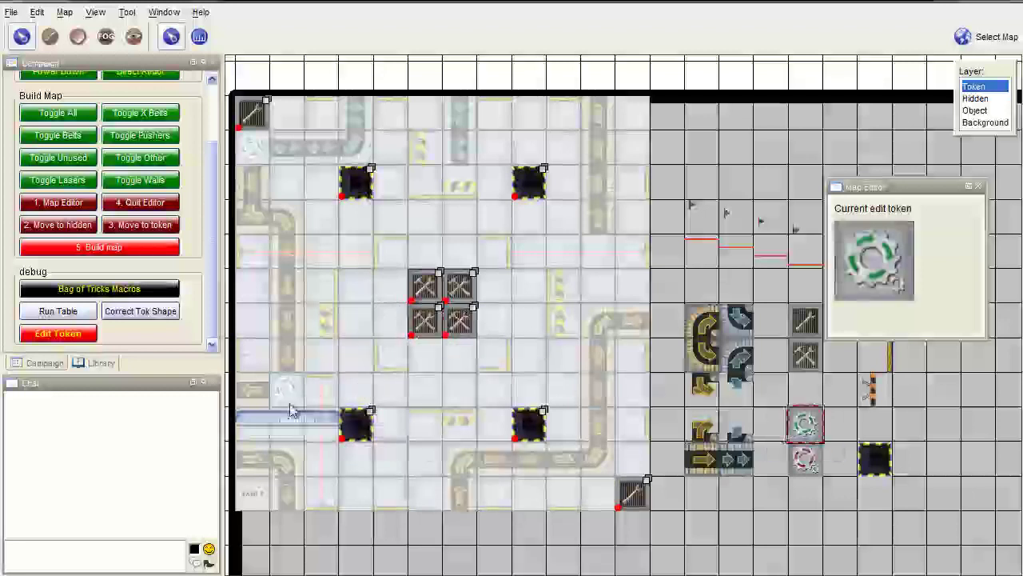
left_click(287, 392)
left_click(254, 151)
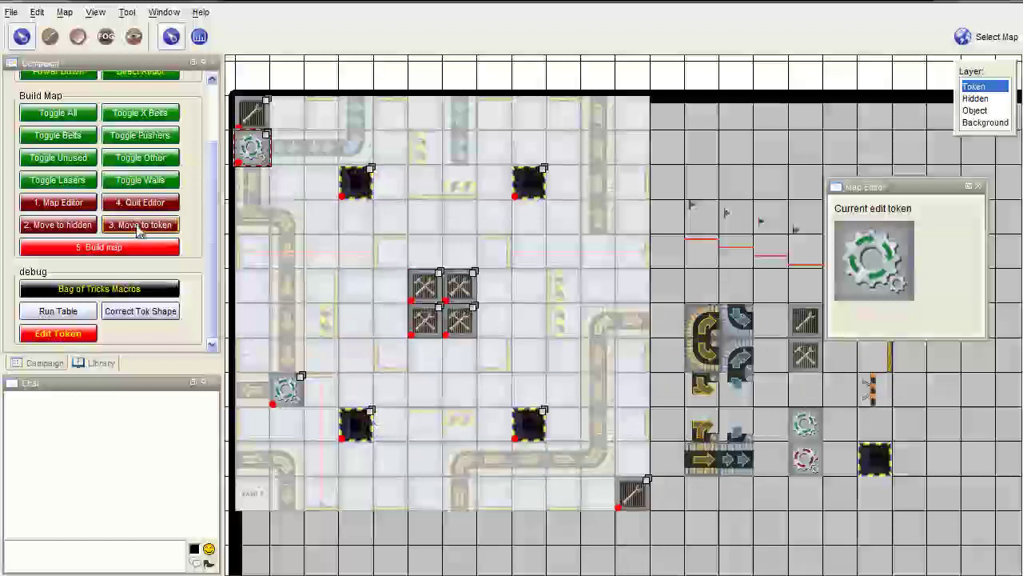
Step: Move the pasted tokens to the hidden layer and bring them back to the token layer
left_click(63, 227)
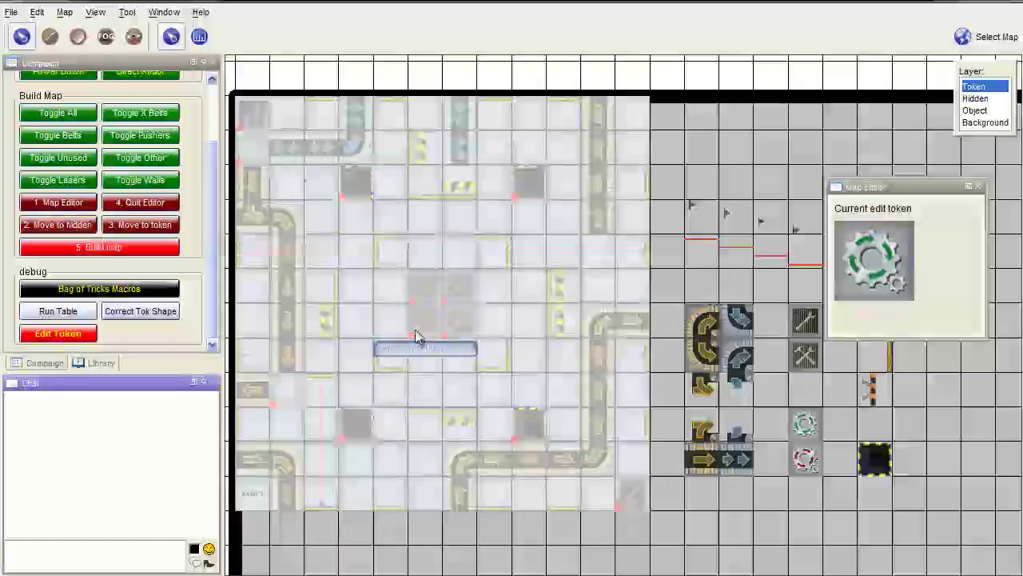
left_click(135, 224)
Step: Paste three extra pit tokens in the column beside the board's upper-left pit, and delete all three
left_click(352, 187)
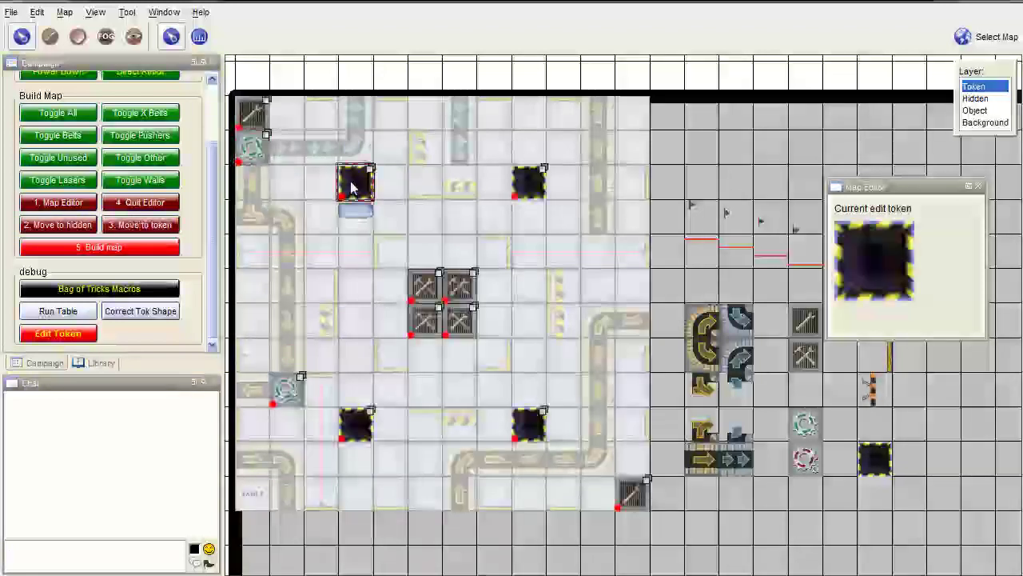
key("ctrl+v")
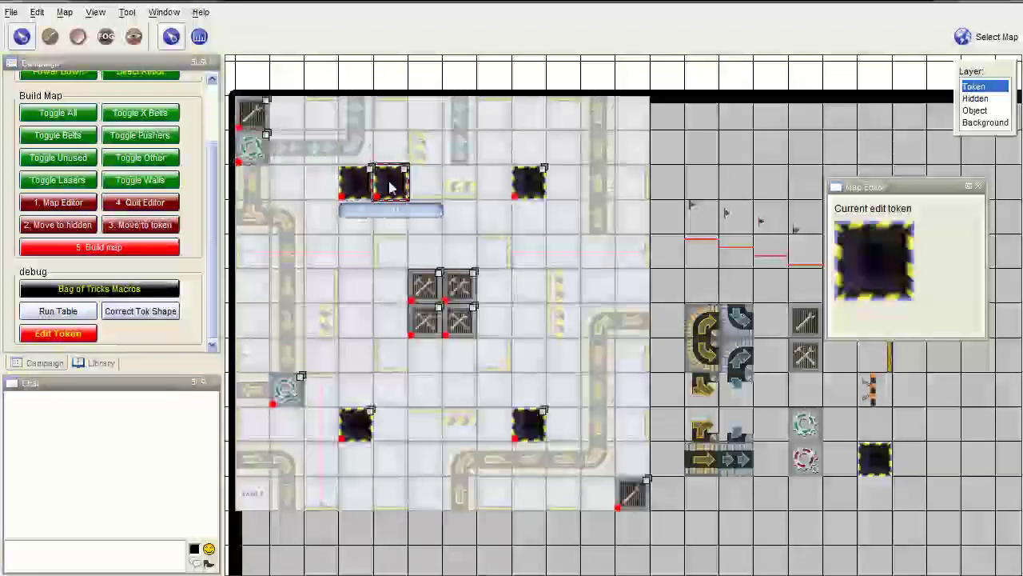
key("ctrl+v")
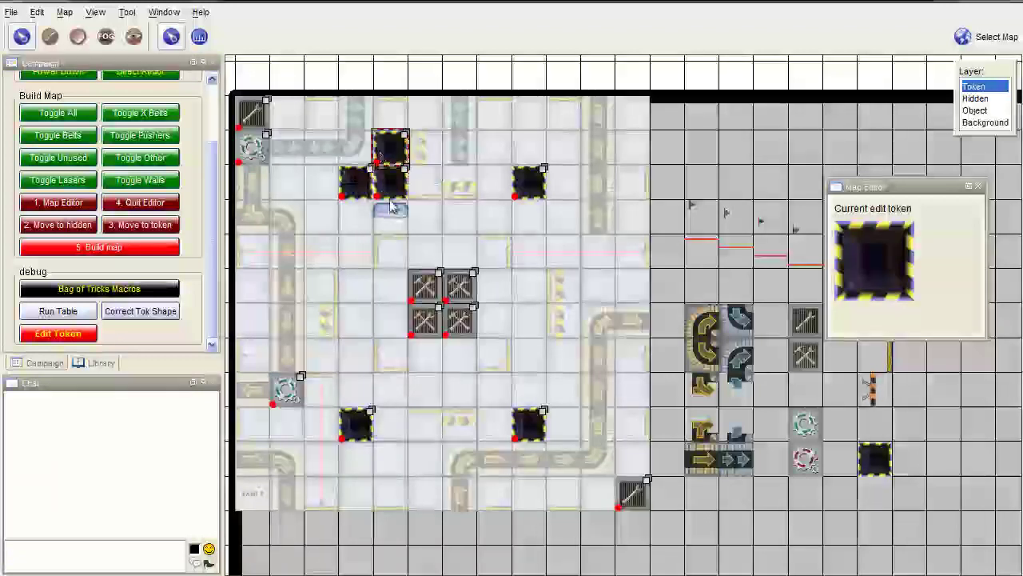
key("ctrl+v")
left_click(353, 187)
left_click(389, 148)
left_click(390, 189, "shift")
left_click(390, 221, "shift")
key("Delete")
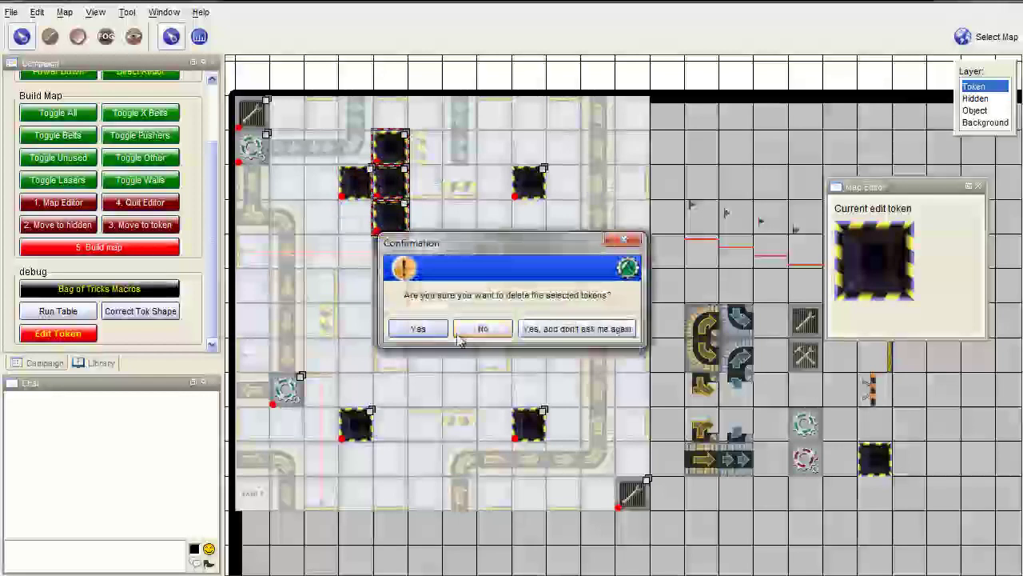
left_click(432, 329)
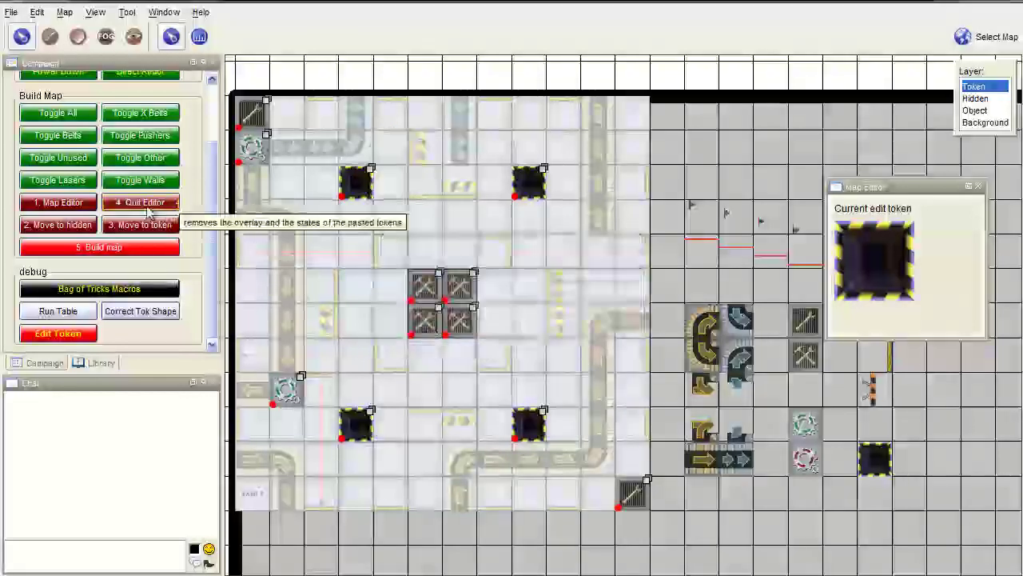
Step: Move the finished tokens to the hidden layer and paste straight blue express belts onto the belt squares, rotated to match the print
left_click(57, 224)
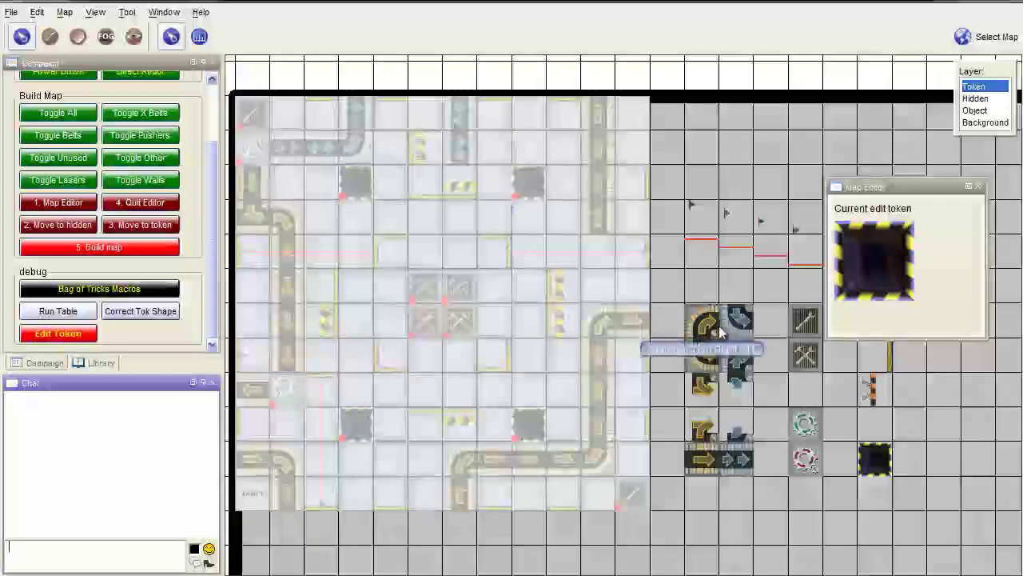
left_click(736, 460)
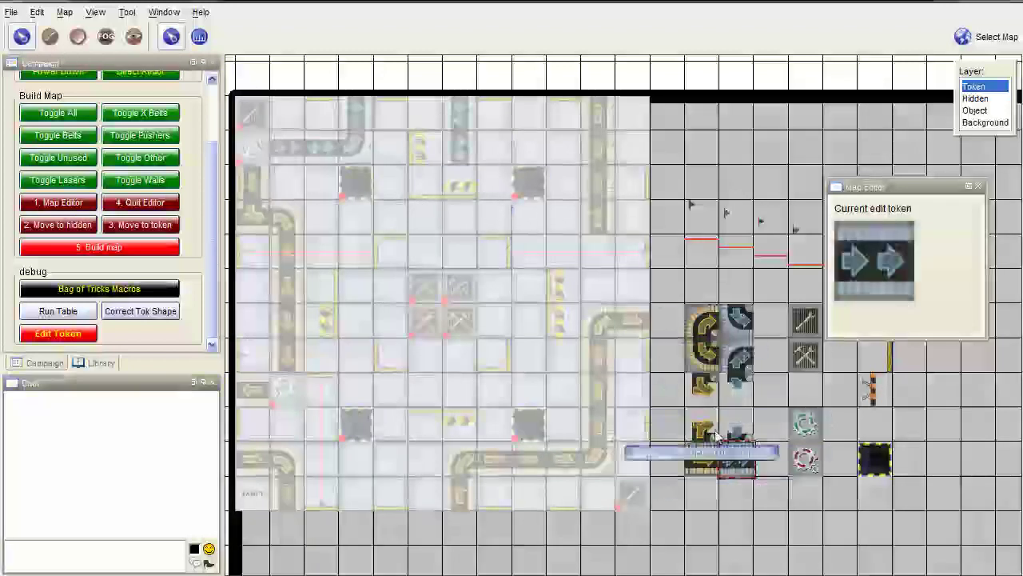
key("ctrl+v")
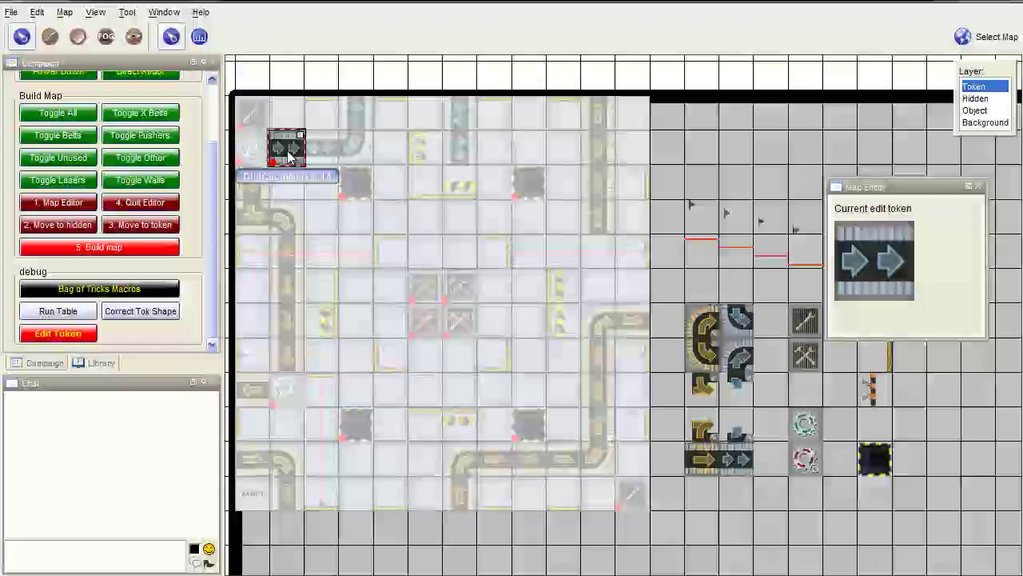
key("ctrl+v")
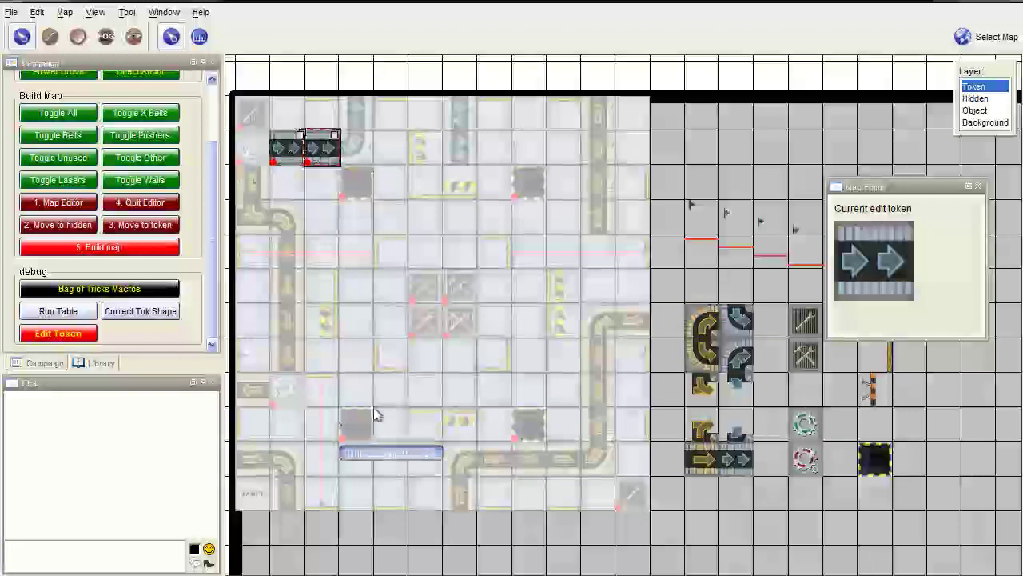
key("ctrl+v")
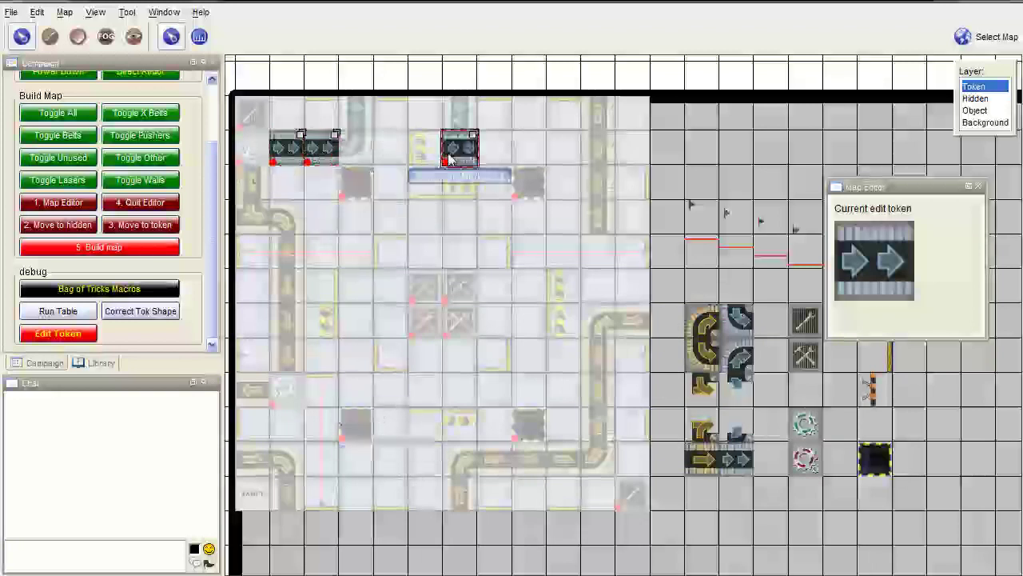
left_click_drag(450, 158, 357, 124)
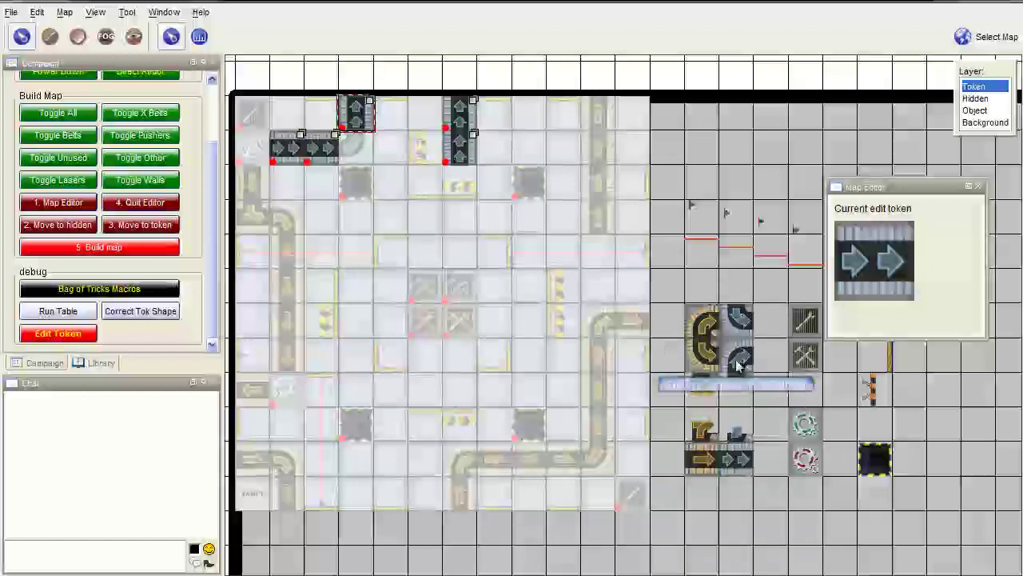
Step: Paste the curved blue express belt onto the corner joining the horizontal and vertical express belts, rotated to lead upward
left_click(733, 320)
left_click_drag(708, 308, 354, 152)
scroll(354, 153, "down", 2)
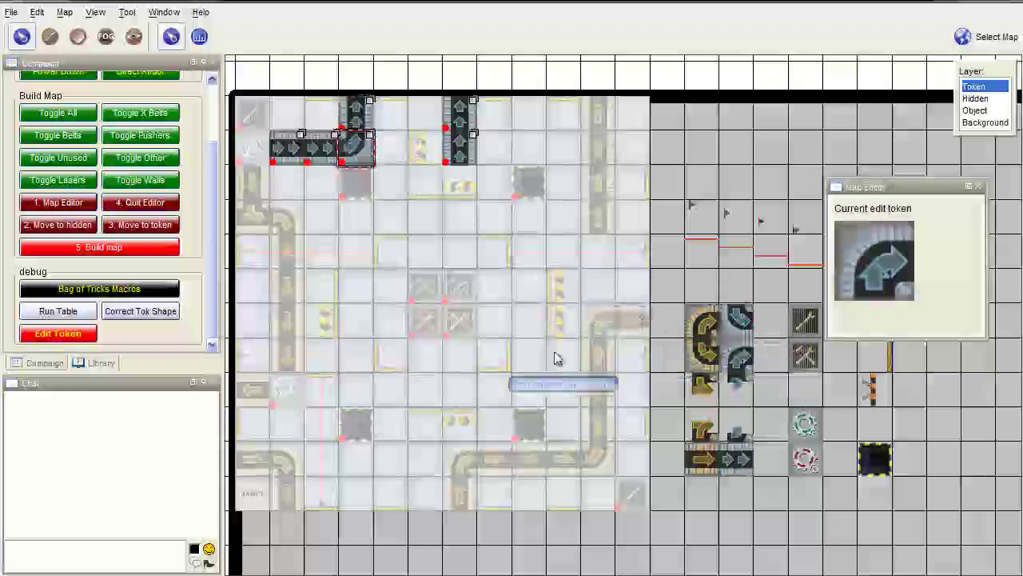
Step: Paste straight yellow belts pointing down below the upper-left gear and onto the four vertical belt squares in the second column
left_click(702, 459)
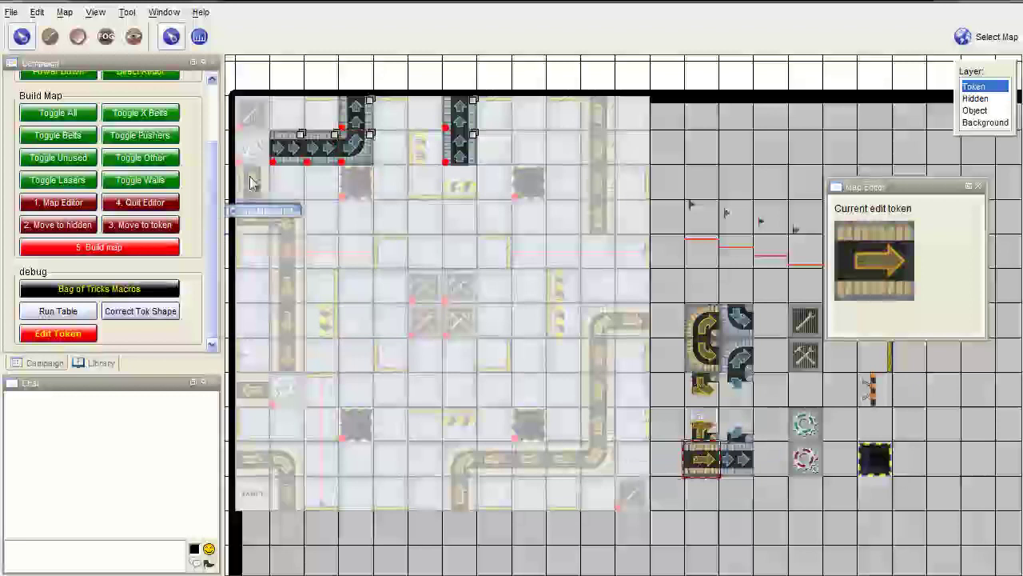
key("ctrl+v")
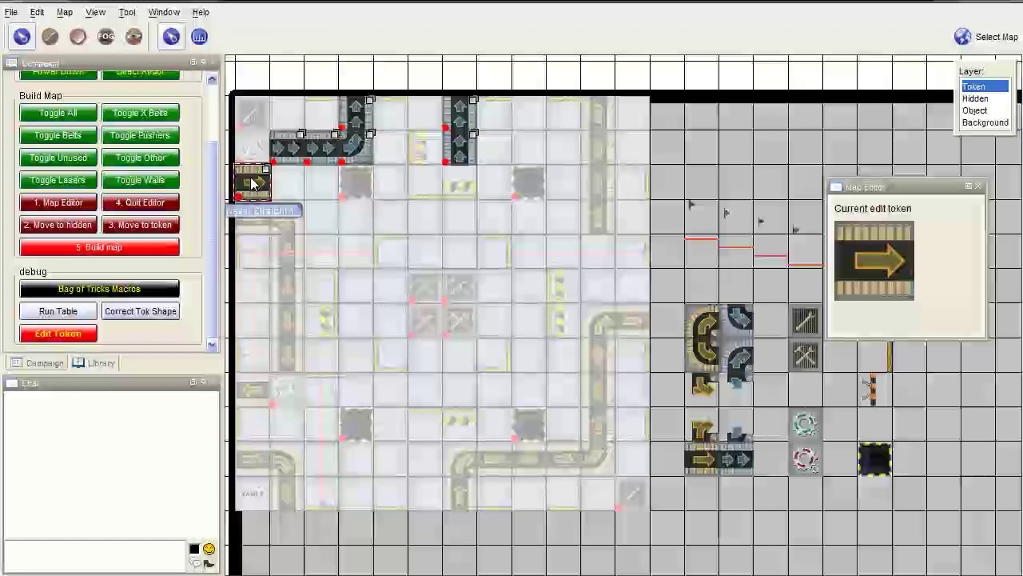
scroll(252, 184, "down", 6)
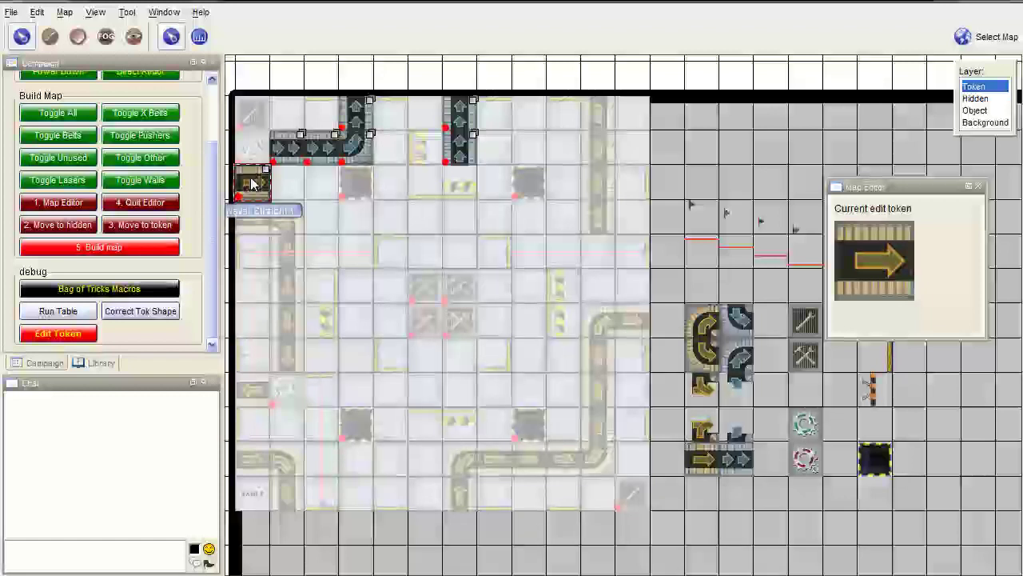
left_click(253, 184)
left_click(286, 253)
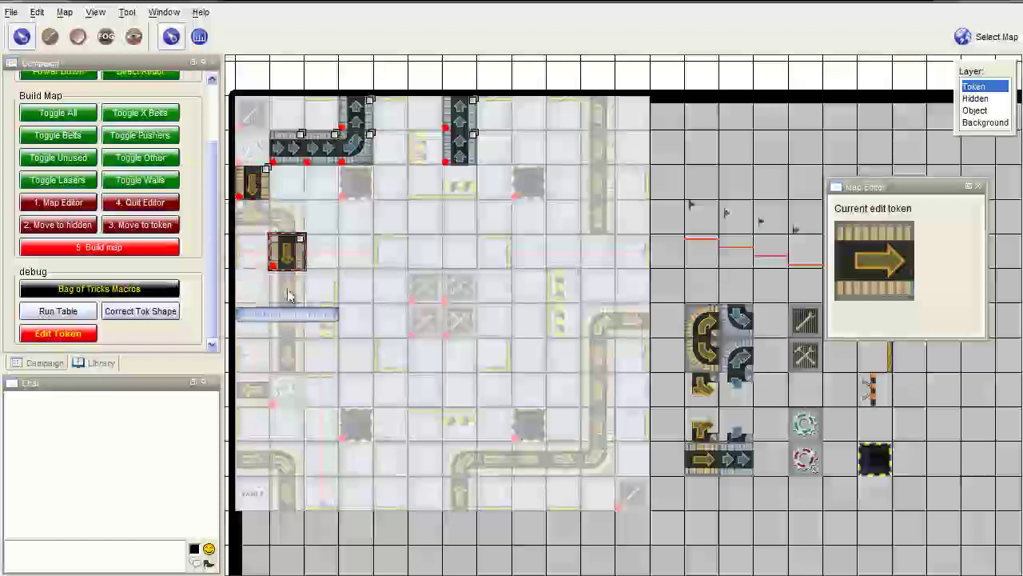
left_click(286, 300)
left_click(286, 333)
left_click(285, 354)
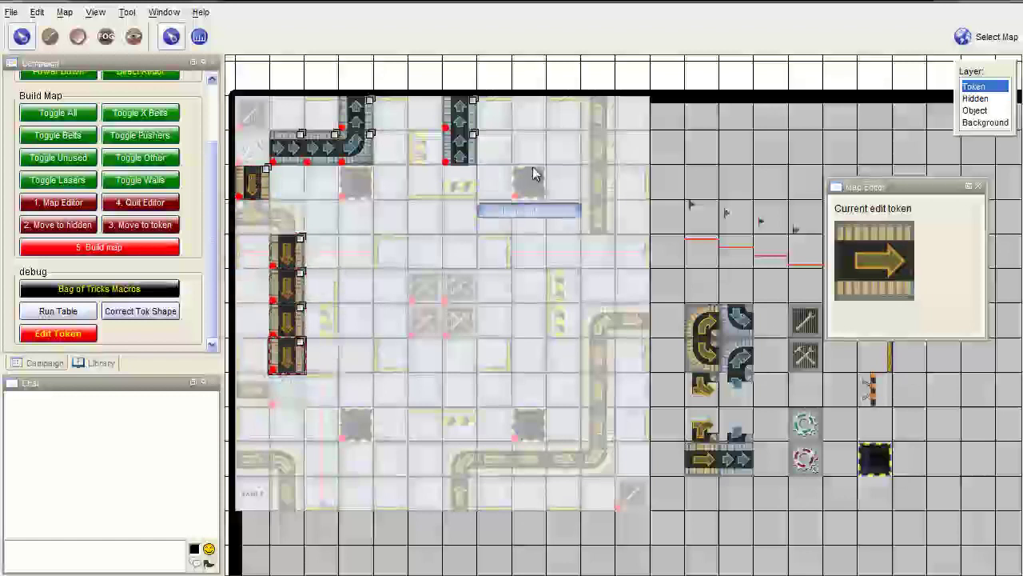
Step: Paste the remaining straight and curved yellow belts, including the upward-pointing runs near the board's right side
left_click(599, 423)
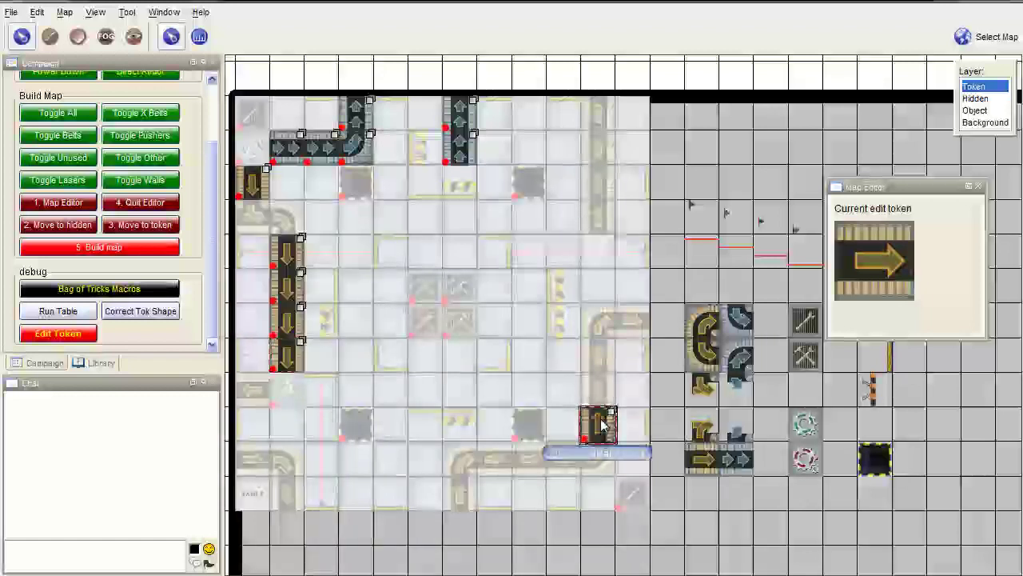
left_click(600, 390)
left_click(600, 356)
left_click(599, 217)
left_click(601, 183)
left_click(599, 149)
left_click(599, 114)
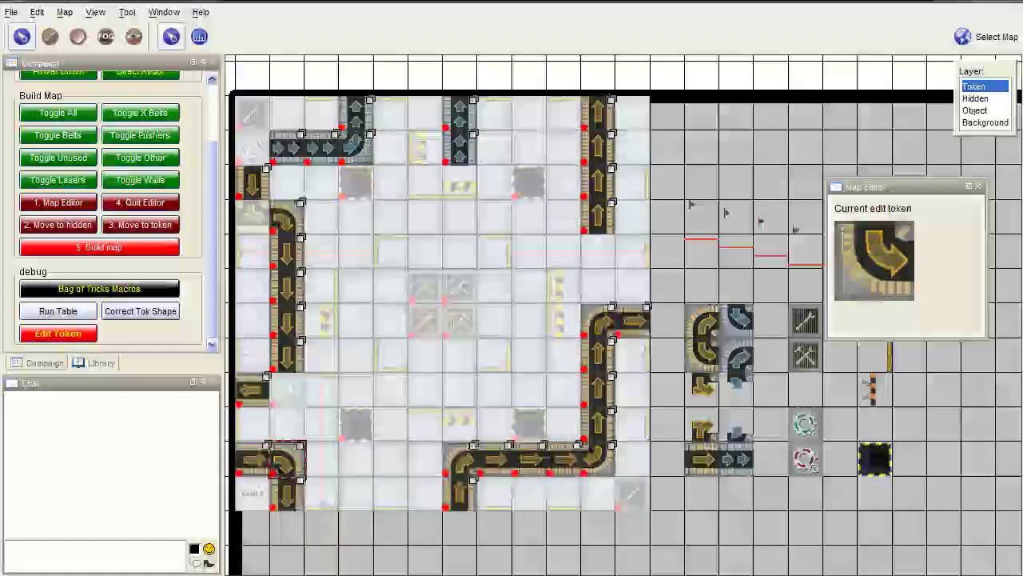
Step: Build the belt junction at the board's left edge from a straight yellow belt with the yellow turning-arrow token on top
scroll(400, 311, "up", 5)
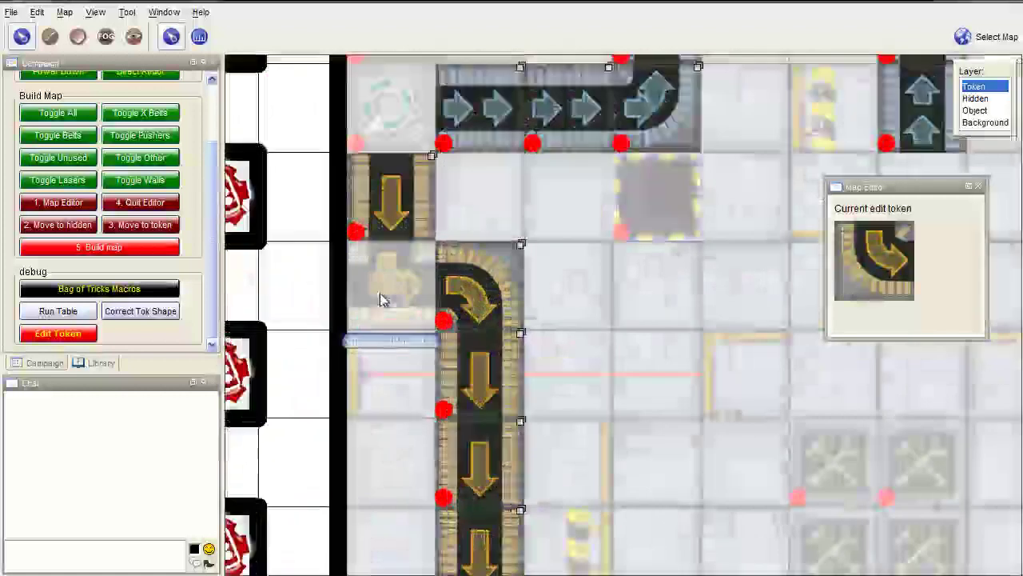
scroll(425, 315, "down", 4)
scroll(425, 315, "down", 3)
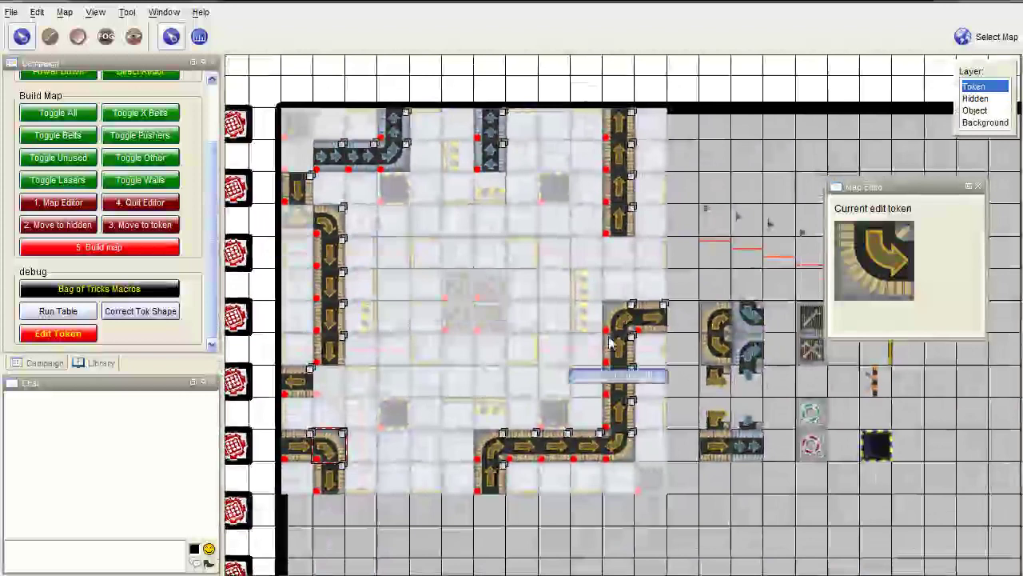
left_click(716, 452)
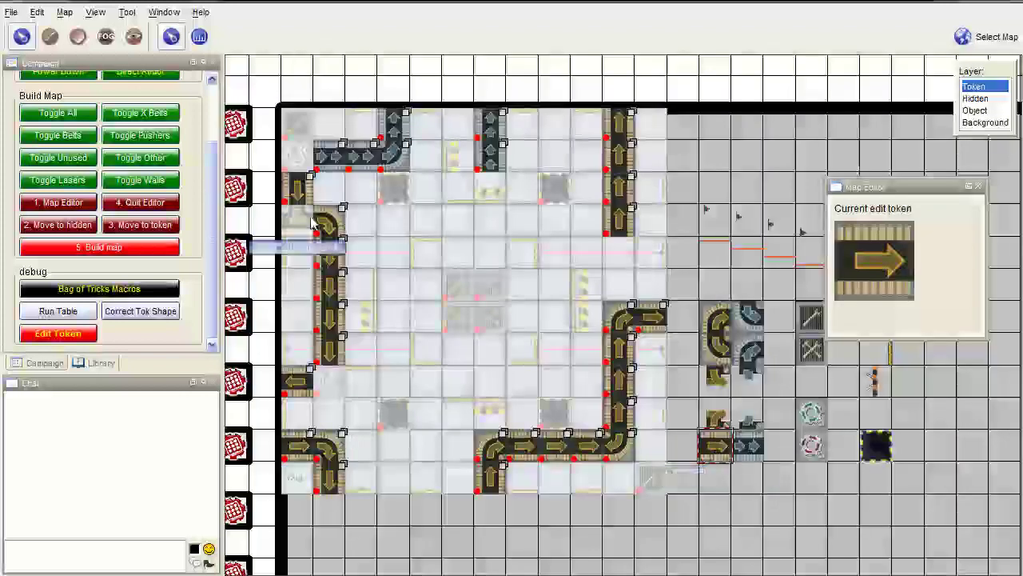
left_click(296, 222)
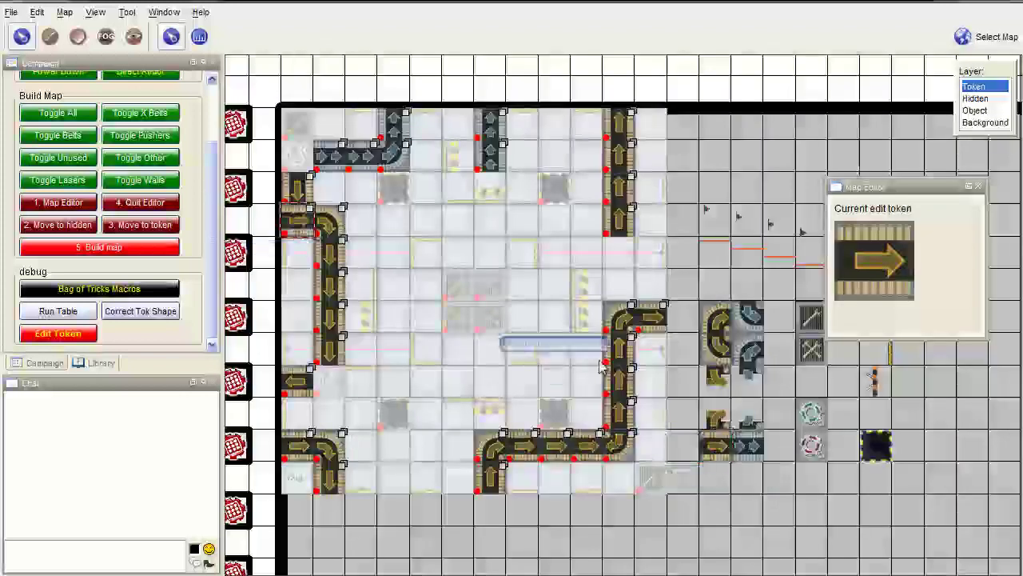
left_click(717, 379)
left_click_drag(717, 379, 297, 220)
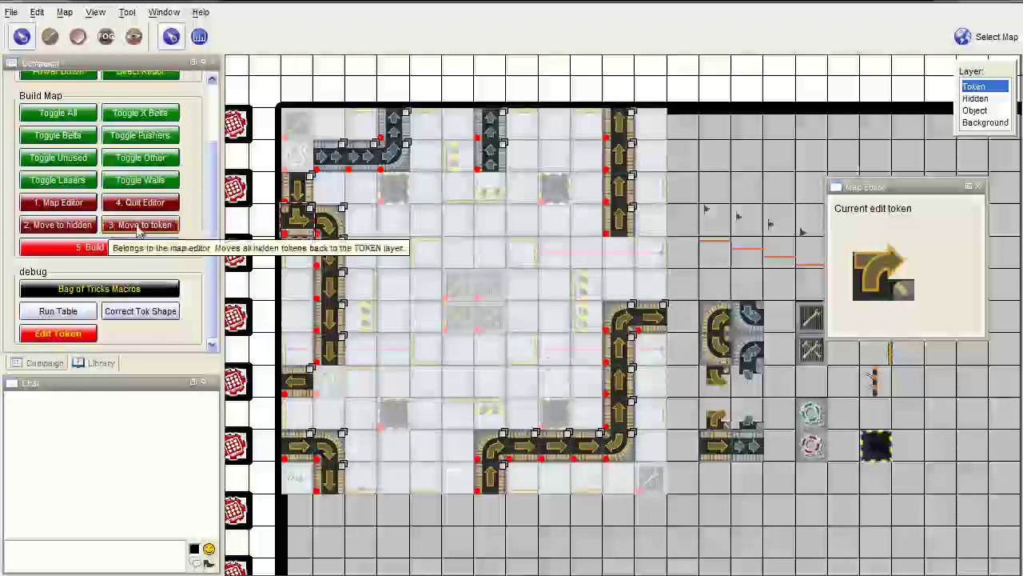
Step: Move the belt tokens to the hidden layer and paste the wall token onto the four walls along the board's right edge
left_click(62, 226)
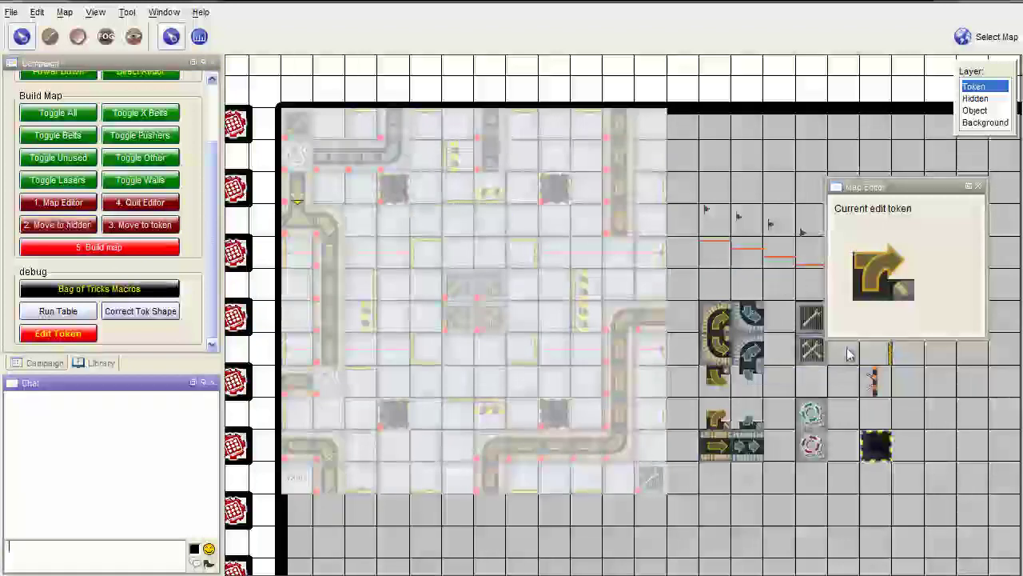
left_click(875, 349)
left_click(658, 199)
left_click(653, 251)
left_click(654, 346)
left_click(654, 411)
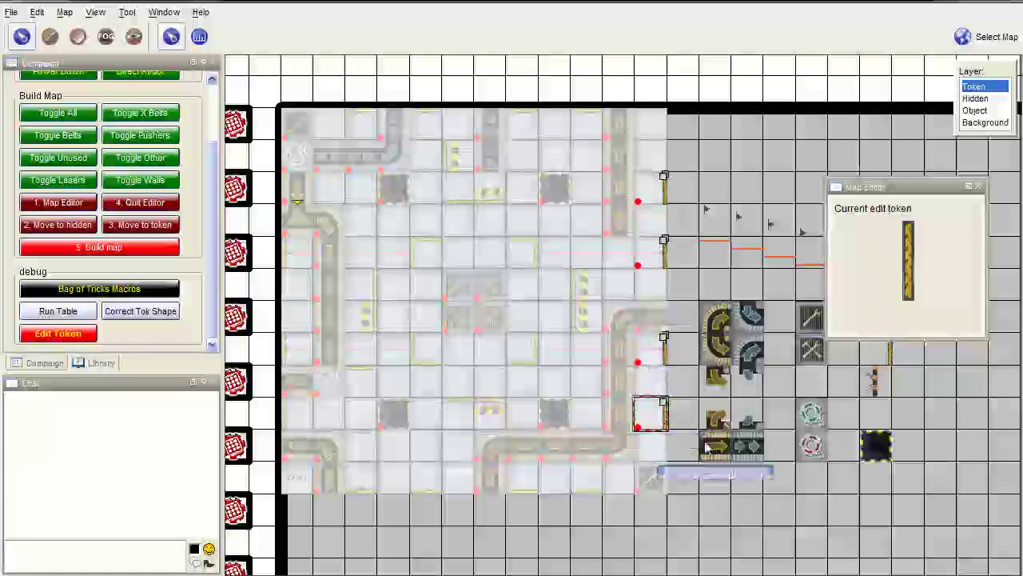
Step: Paste the wall token onto the remaining printed walls, including the corner below the central repair squares and the walls by the upper striped squares
left_click(521, 349)
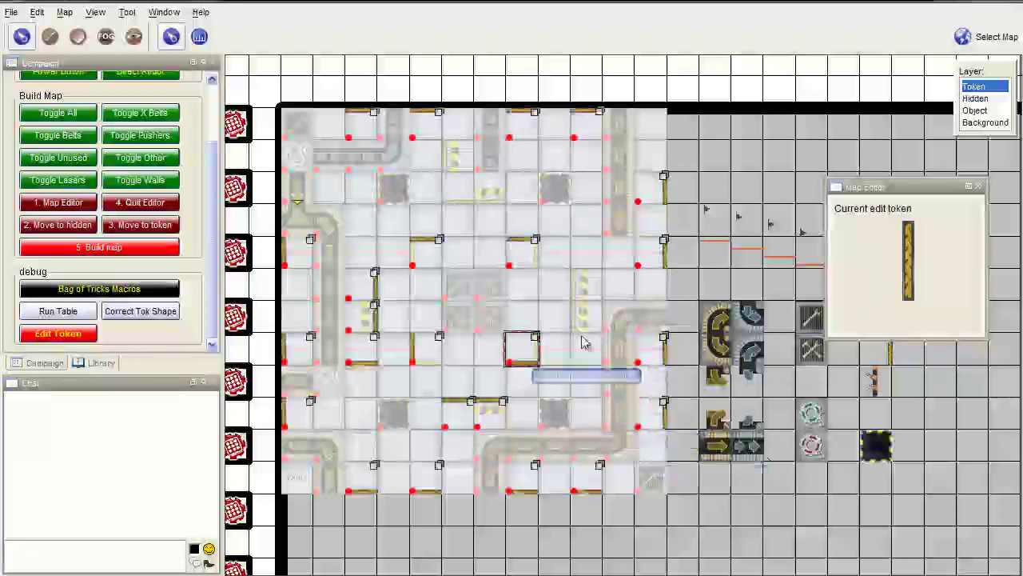
left_click_drag(875, 354, 532, 356)
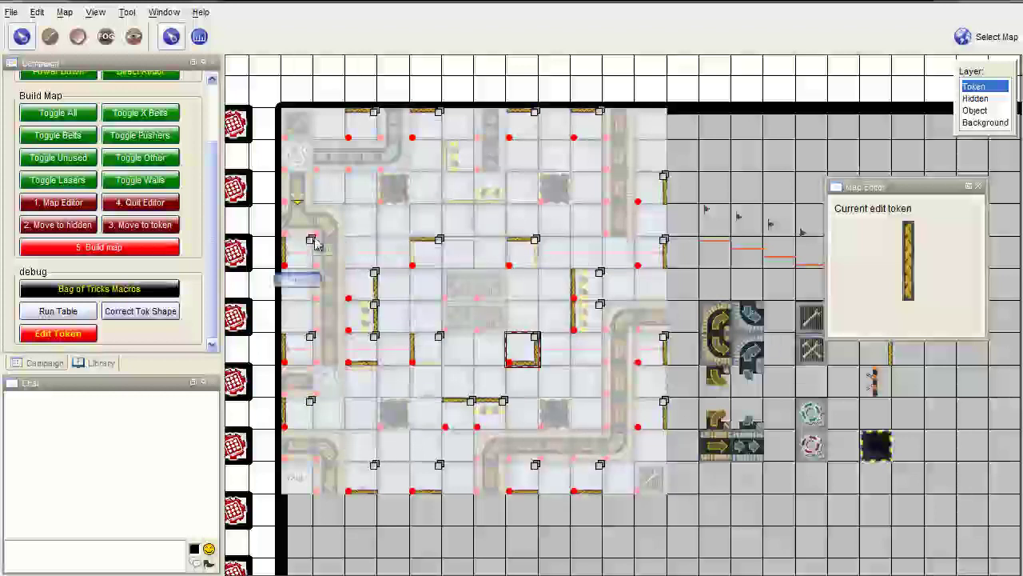
left_click(453, 157)
left_click(424, 485)
left_click(459, 199)
left_click(490, 198)
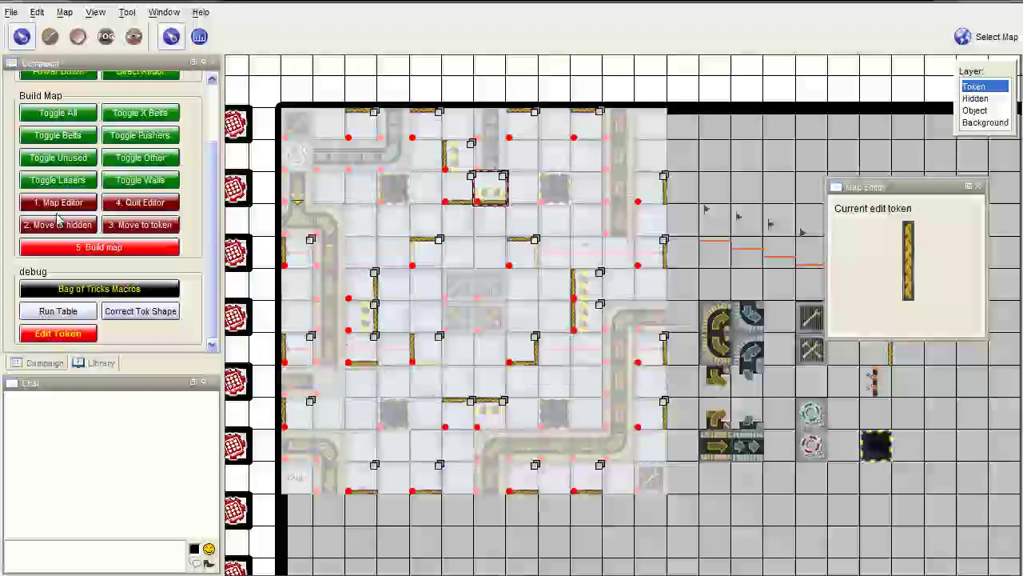
Step: Move the wall tokens to the hidden layer and paste the pusher token onto the vertical striped square near the board's upper edge
left_click(135, 226)
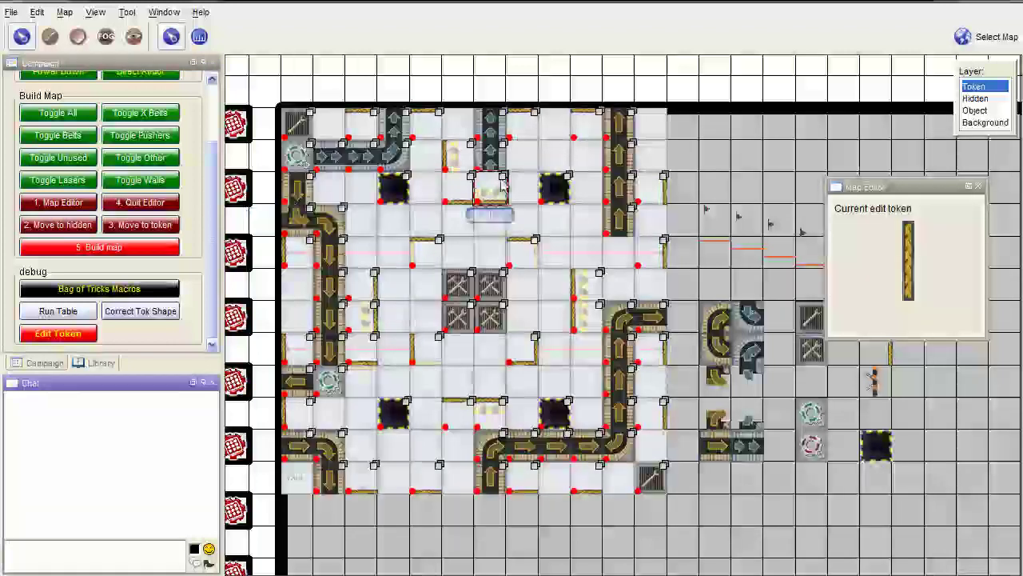
left_click(69, 225)
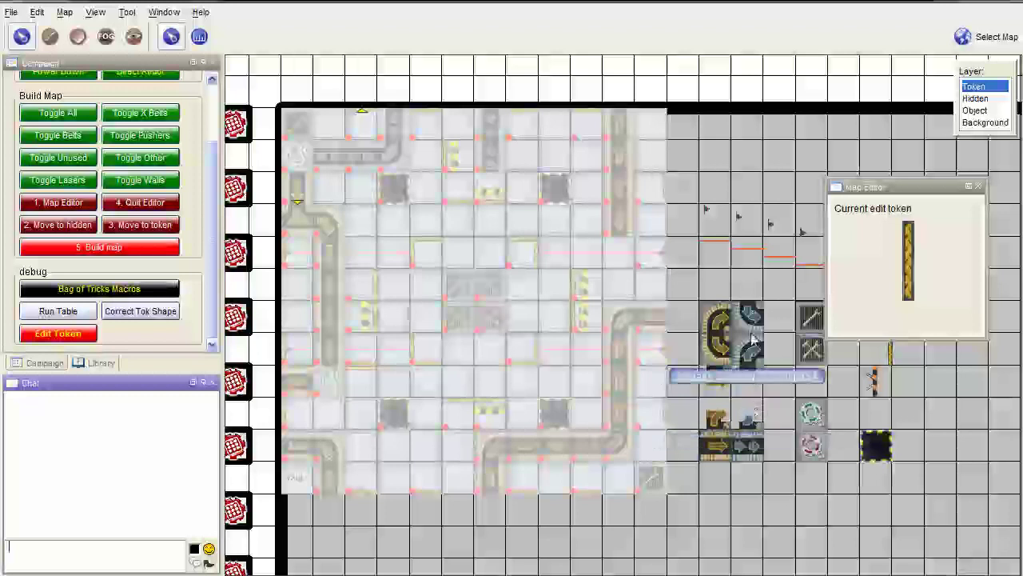
left_click(870, 390)
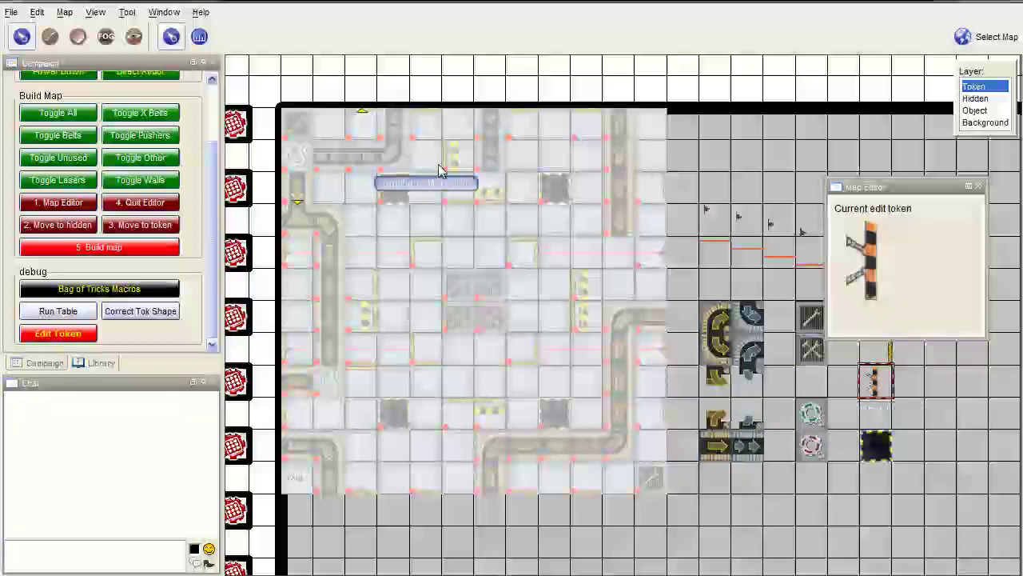
scroll(460, 168, "up", 4)
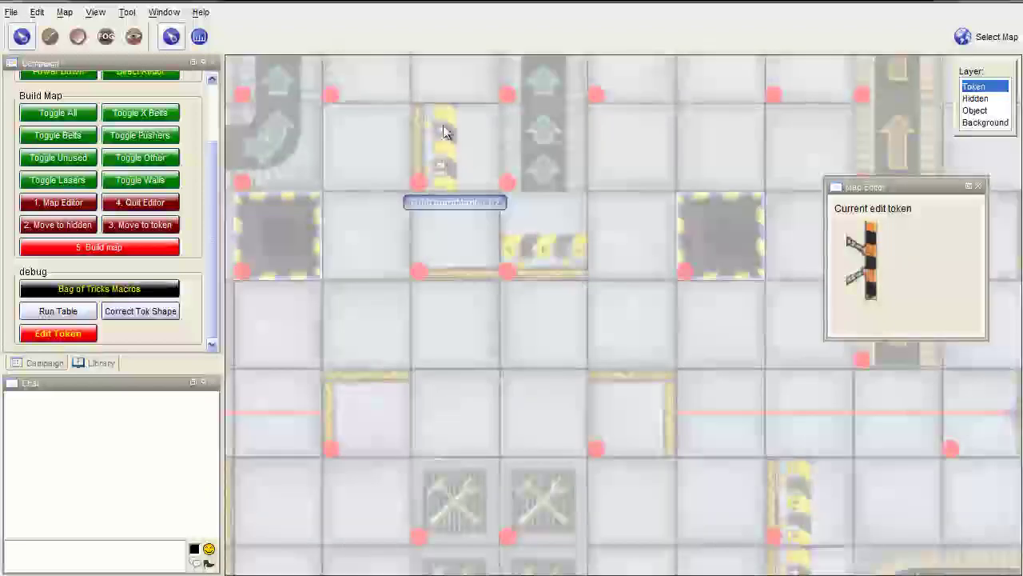
left_click(450, 168)
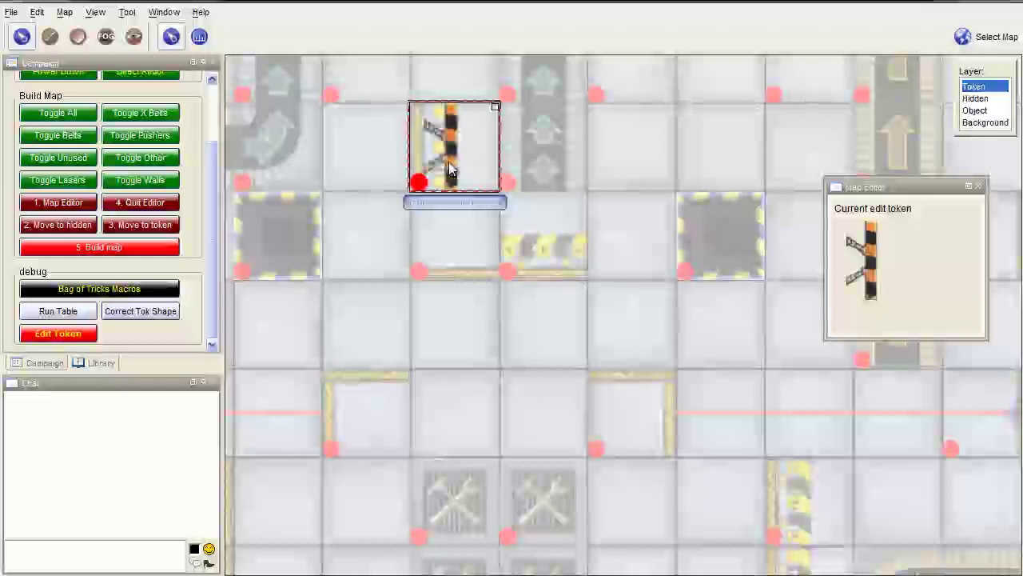
Step: Mark the pasted pusher token as active in rounds 2 and 4
right_click(450, 168)
left_click(451, 166)
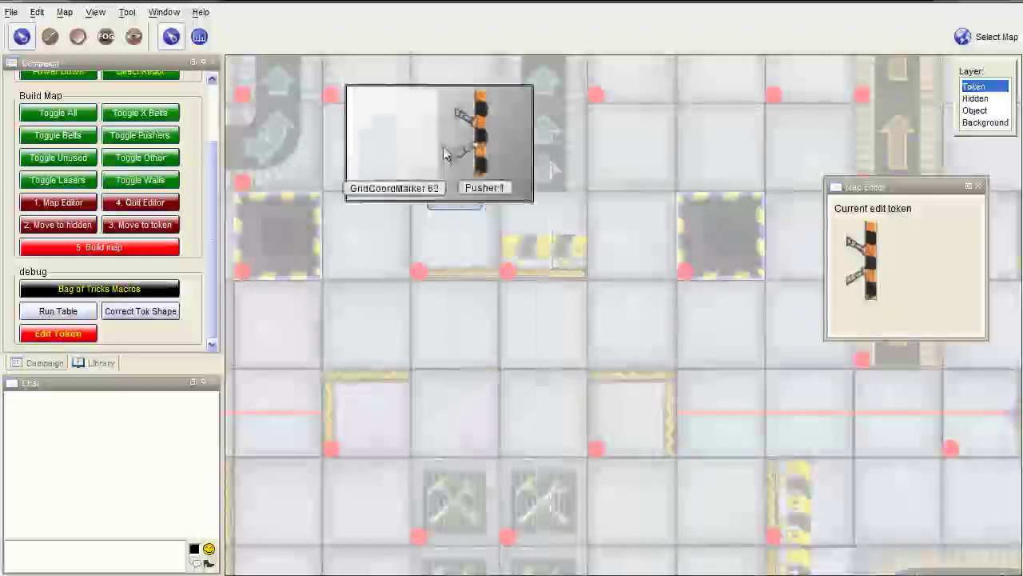
double_click(470, 147)
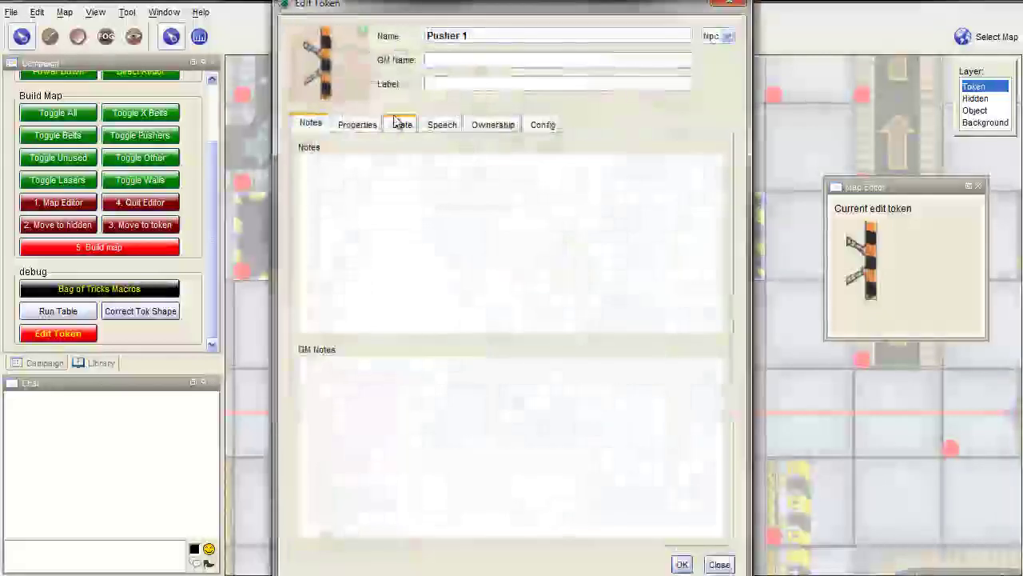
left_click(401, 126)
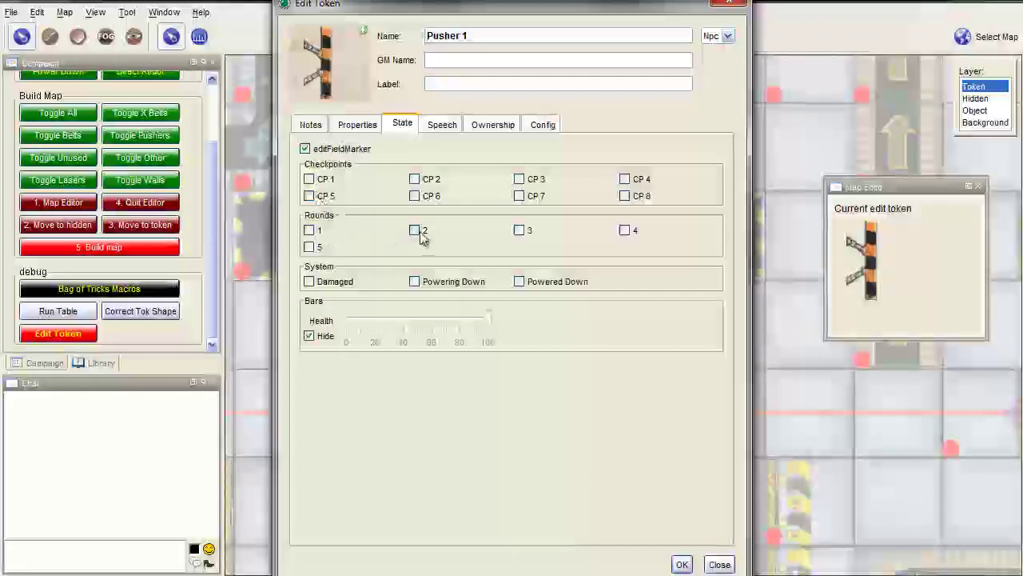
left_click(674, 565)
left_click(463, 149)
Step: Paste the pusher marked with rounds 2 and 4 onto both stacked striped squares right of the central repair squares
scroll(450, 291, "down", 3)
left_click_drag(481, 338, 434, 233)
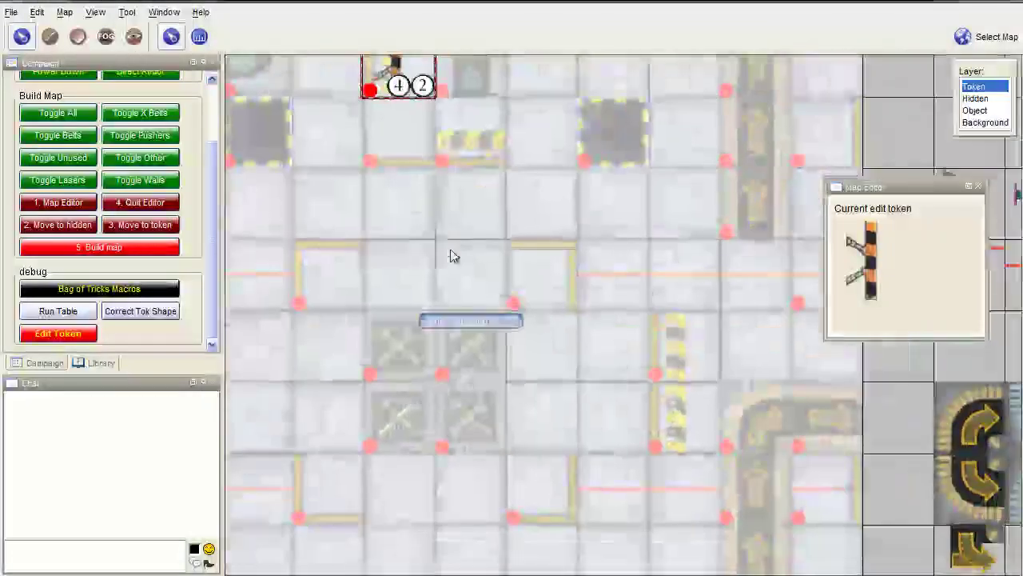
scroll(557, 317, "down", 2)
left_click_drag(551, 322, 539, 377)
scroll(504, 256, "up", 2)
scroll(520, 352, "down", 1)
key("ctrl+v")
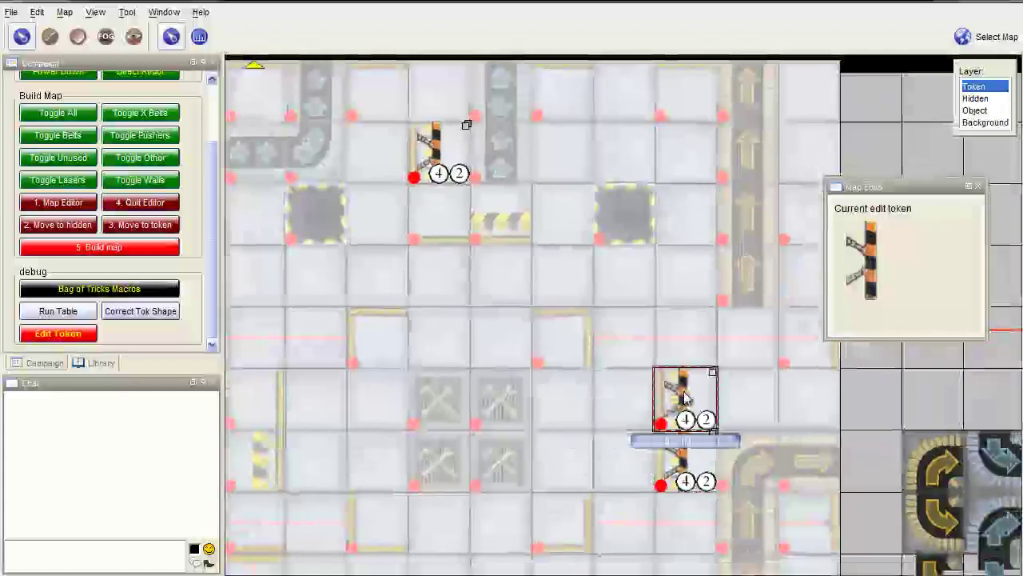
Step: Change the upper of the two stacked pushers to rounds 1, 3 and 5, clearing rounds 2 and 4
double_click(685, 397)
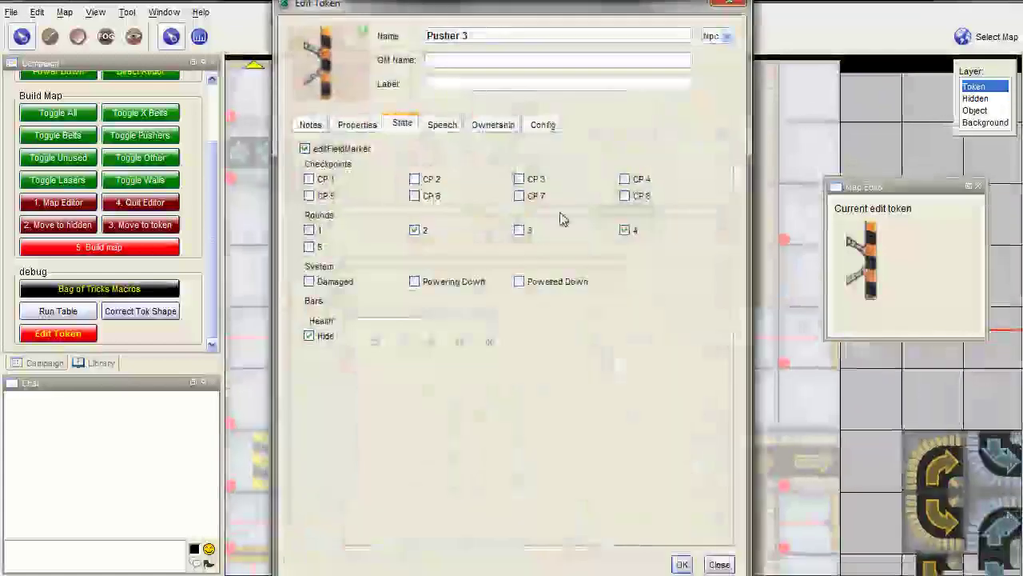
left_click(414, 229)
left_click(308, 229)
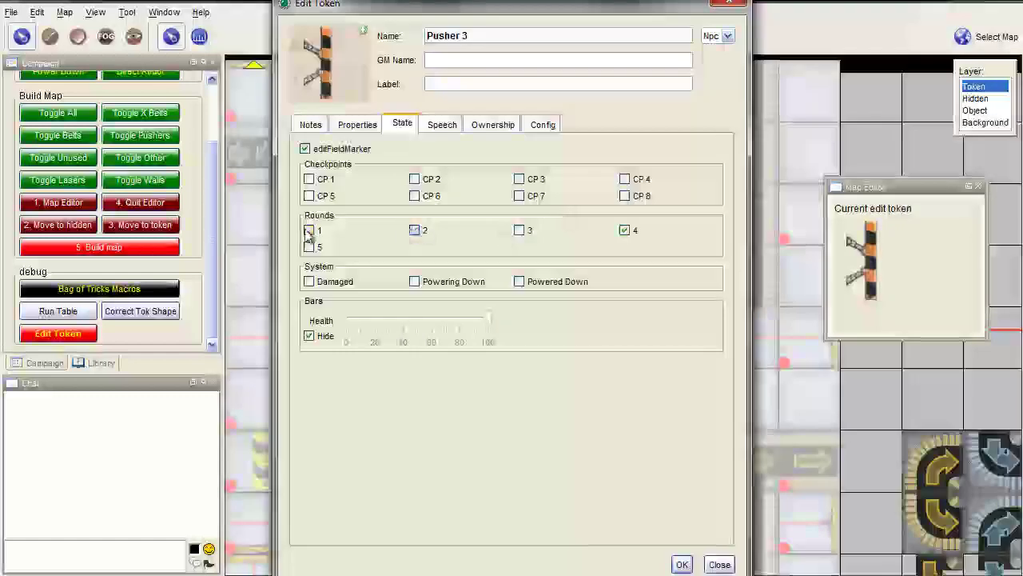
left_click(309, 247)
left_click(520, 230)
left_click(625, 230)
left_click(683, 564)
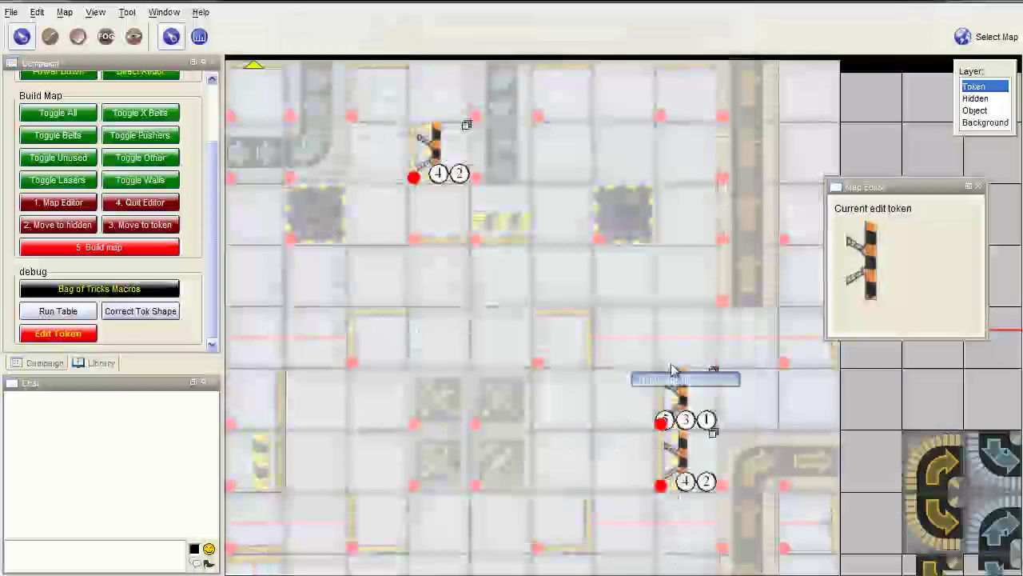
Step: Copy the pusher with rounds 1, 3 and 5 onto the three remaining striped squares, turned to match the printed pushers
key("ctrl+c")
key("ctrl+v")
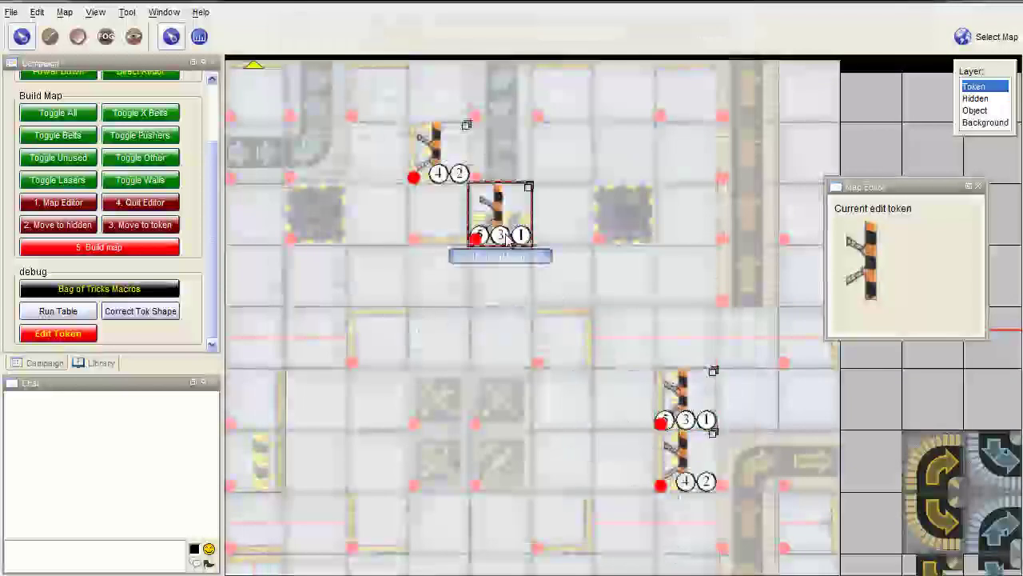
left_click_drag(415, 318, 599, 240)
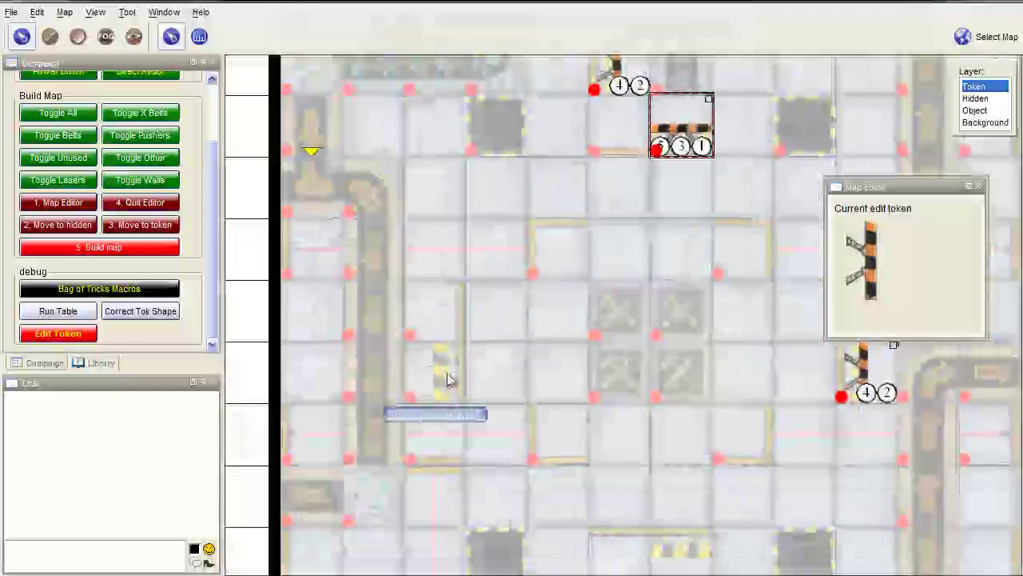
key("ctrl+v")
left_click_drag(609, 422, 586, 327)
left_click(658, 466)
key("ctrl+v")
Step: Bring all hidden board elements back to the token layer and quit the Map Editor
scroll(542, 324, "down", 4)
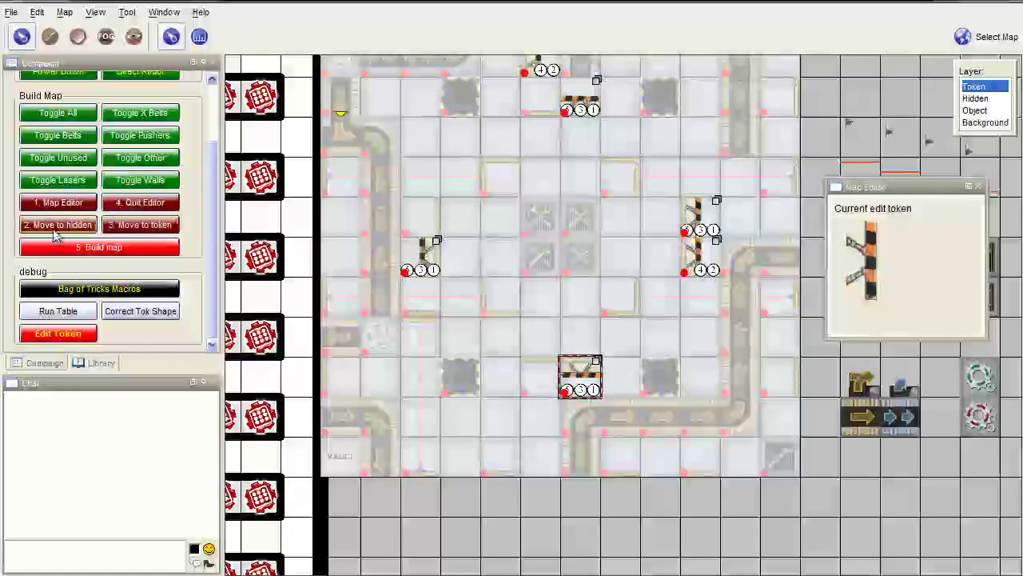
left_click(143, 225)
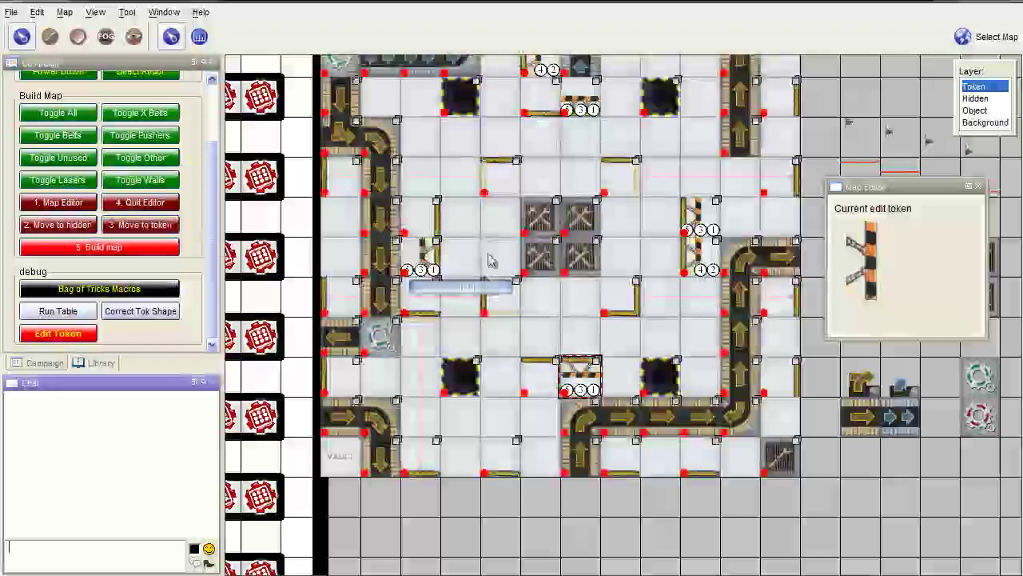
left_click_drag(502, 228, 490, 316)
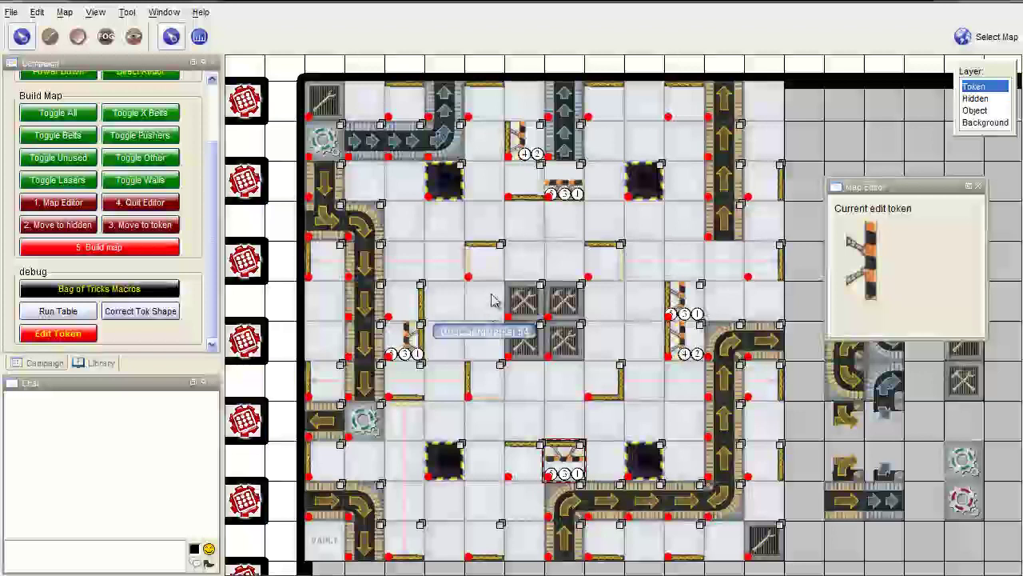
left_click(128, 205)
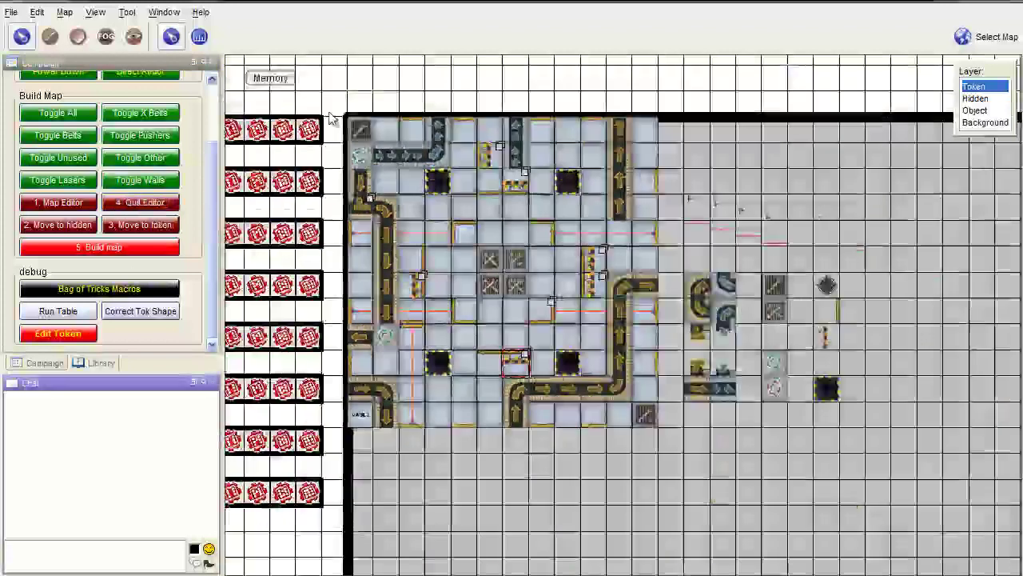
left_click_drag(333, 97, 664, 454)
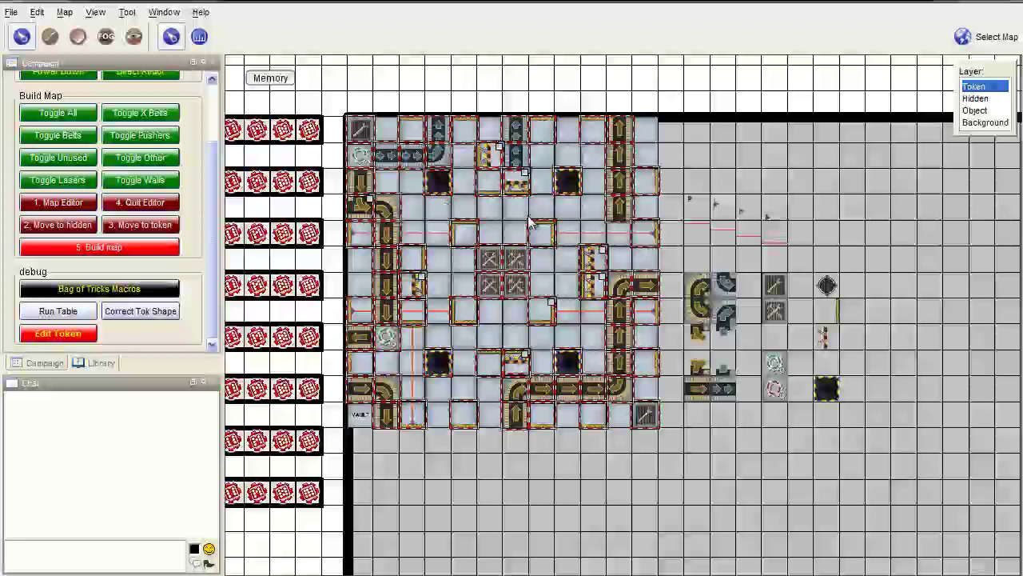
scroll(511, 231, "down", 2)
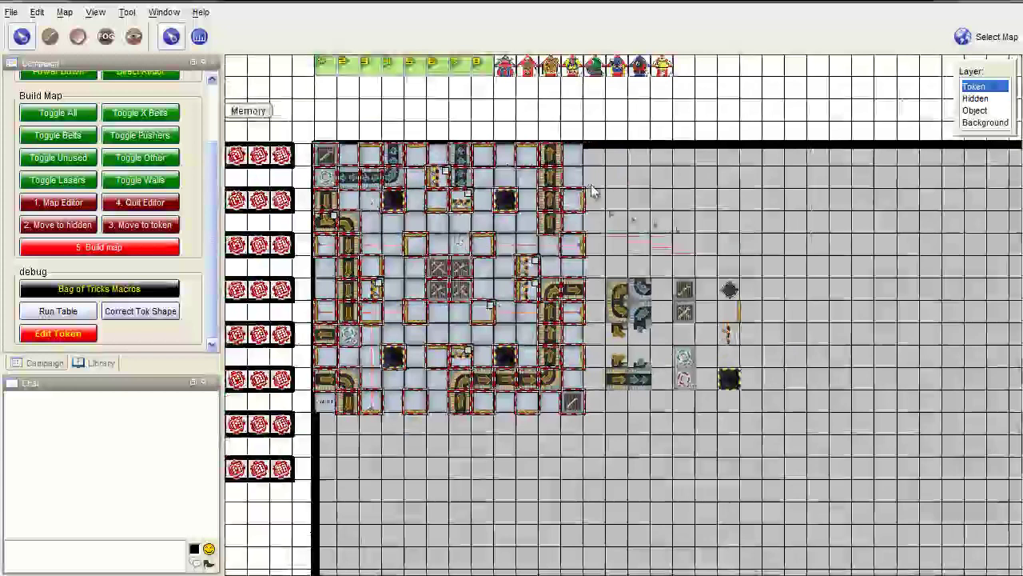
scroll(496, 230, "down", 5)
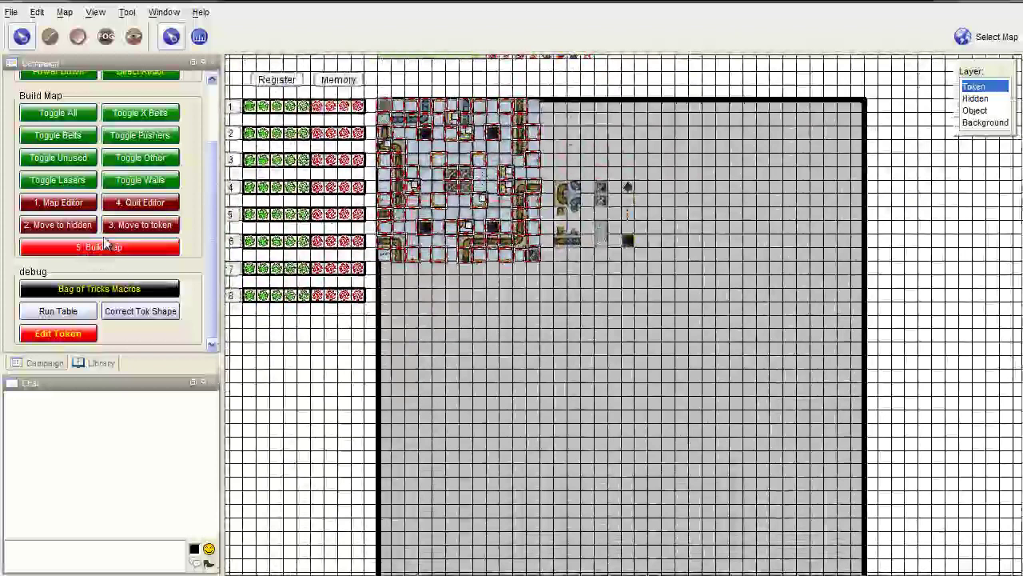
left_click_drag(485, 281, 453, 244)
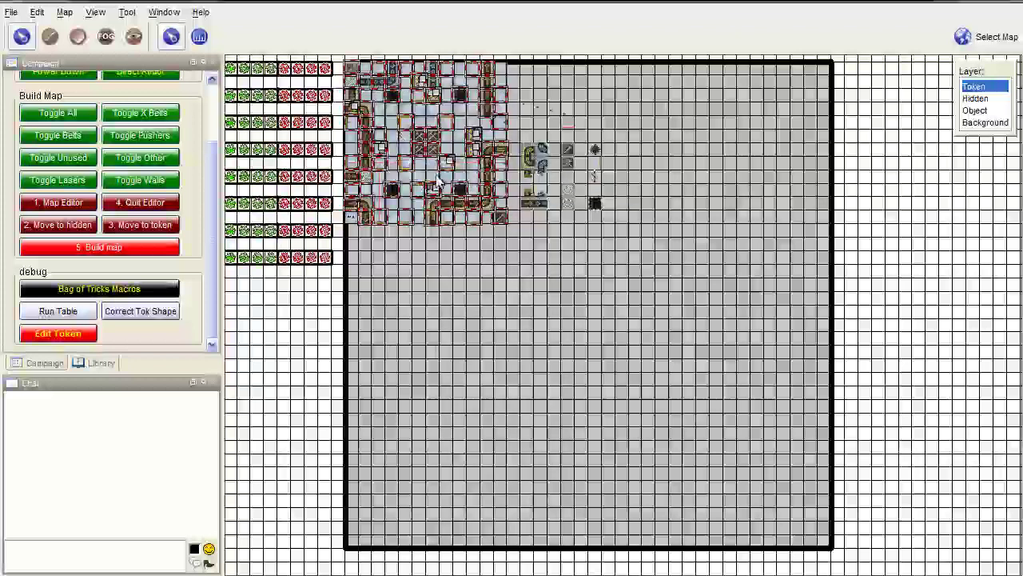
Step: Select all the spare template tokens beside the board and move them outside the black map frame, above the board
scroll(433, 175, "up", 6)
left_click_drag(552, 169, 456, 295)
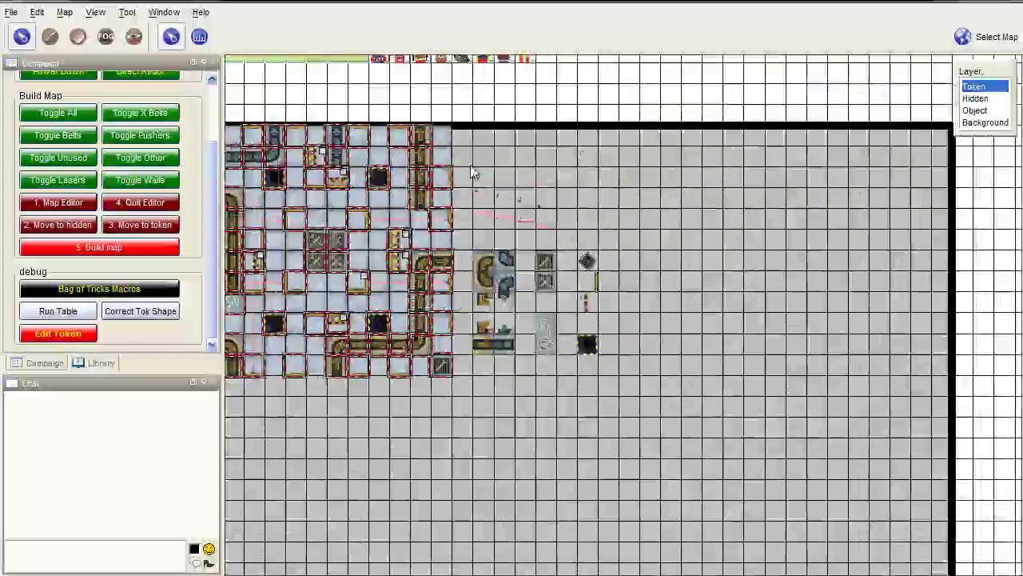
left_click_drag(481, 193, 637, 385)
left_click_drag(539, 260, 651, 121)
left_click_drag(500, 285, 742, 198)
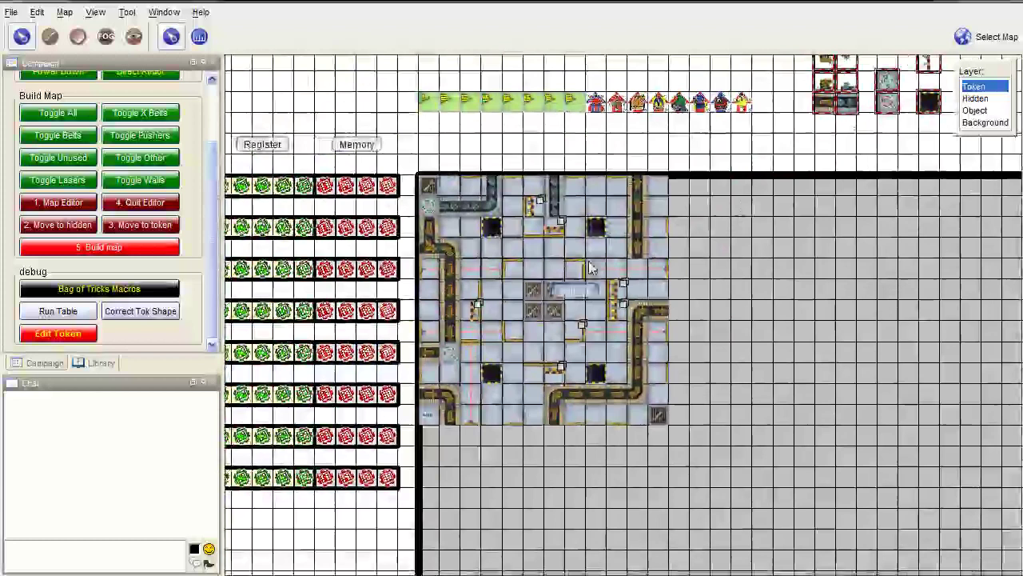
Step: Run Build map, accepting Vault as the board name, and move the pasted element tokens off the board to the empty area beside it
left_click(114, 249)
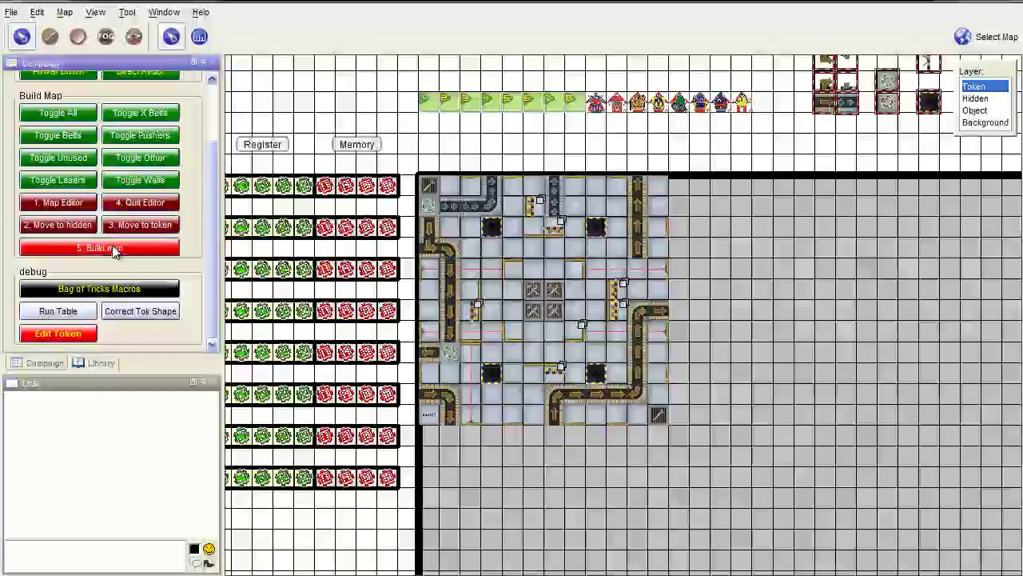
left_click(115, 249)
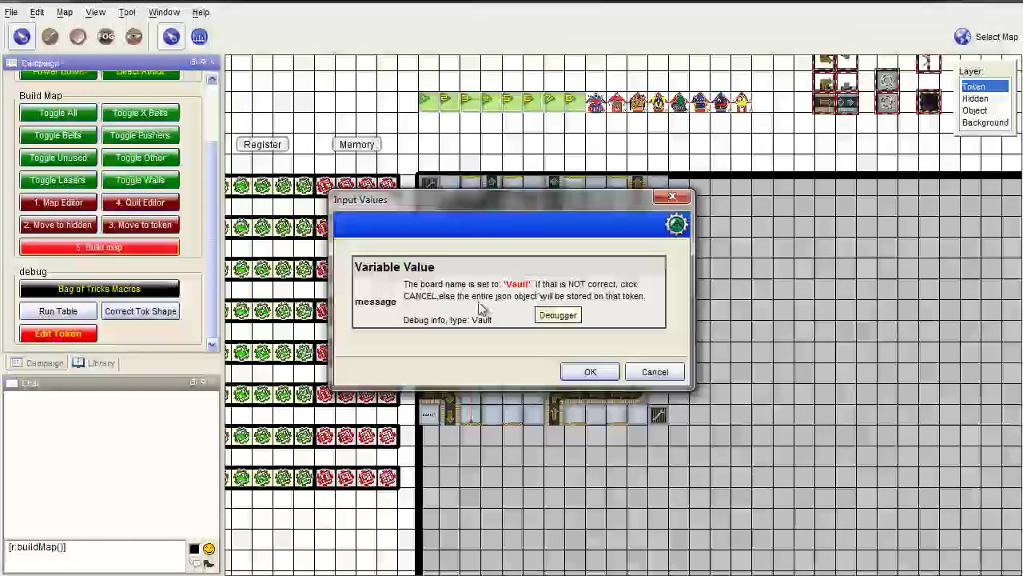
left_click(590, 372)
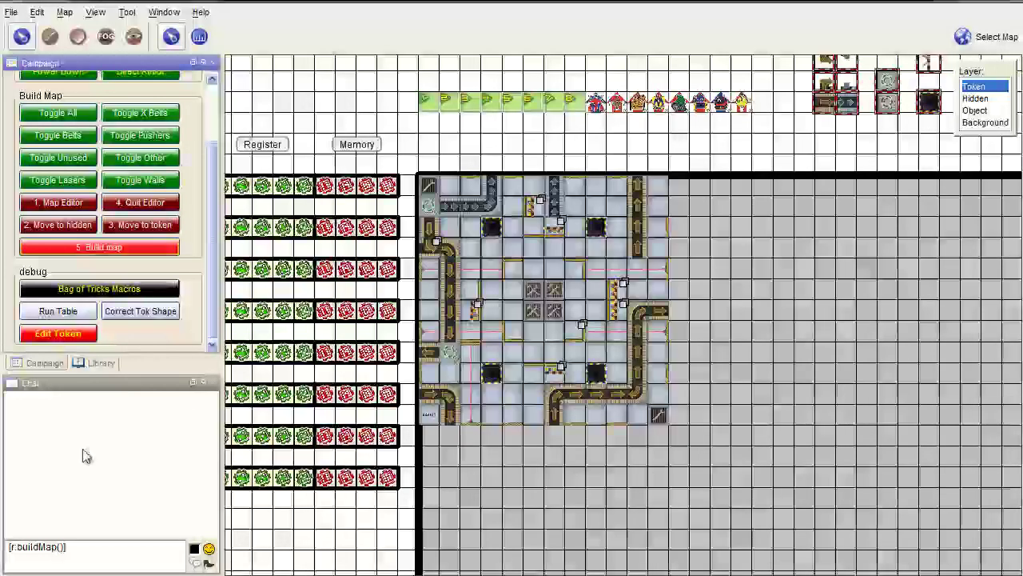
key("Return")
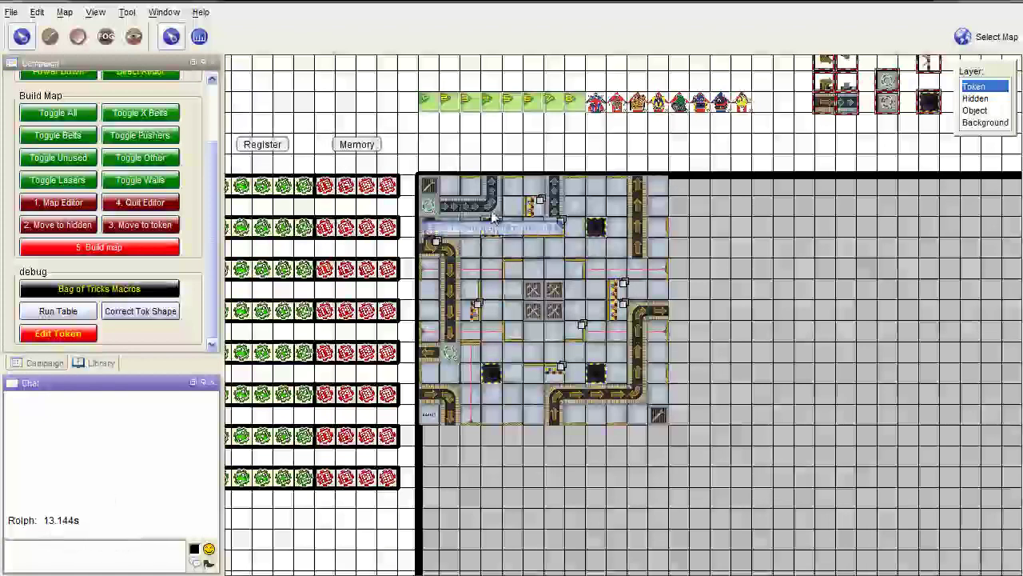
mouse_move(580, 336)
left_mouse_down()
mouse_move(738, 363)
mouse_move(889, 364)
mouse_move(870, 349)
left_mouse_up()
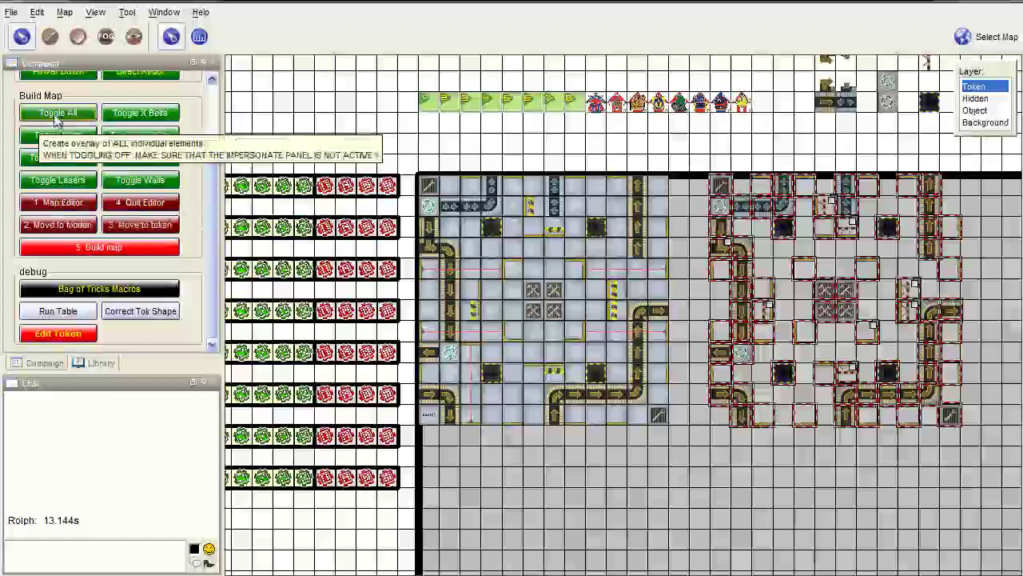
Step: Generate the overlay of all elements on the Vault board and move it to the empty area beneath the hand-pasted set
left_click(56, 118)
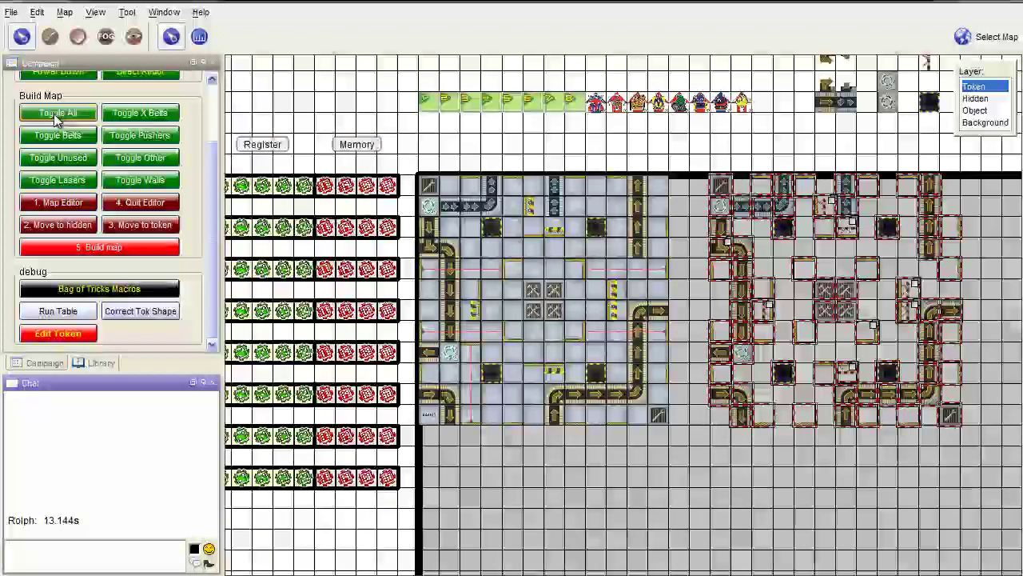
left_click_drag(414, 160, 666, 469)
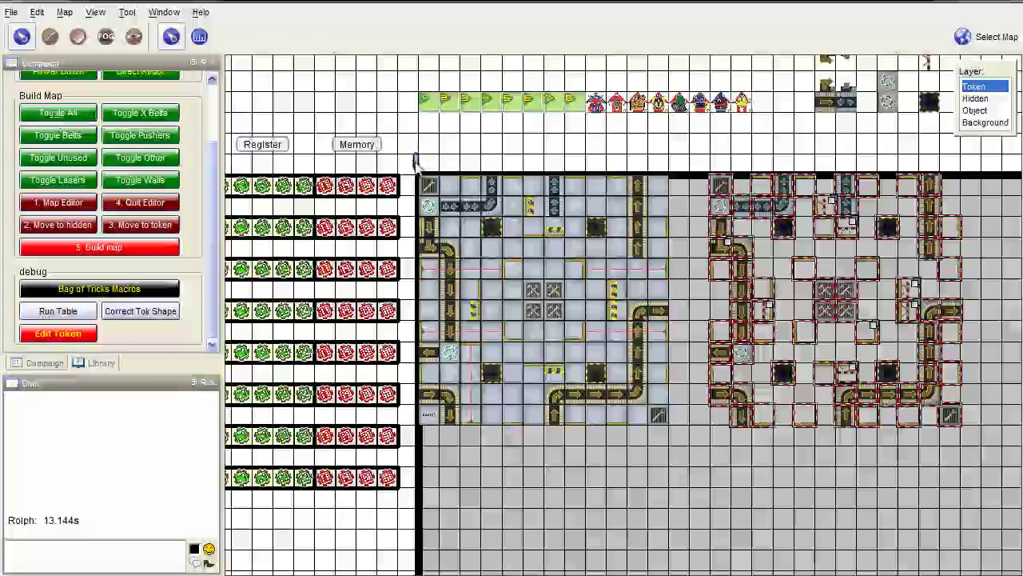
left_click(59, 114)
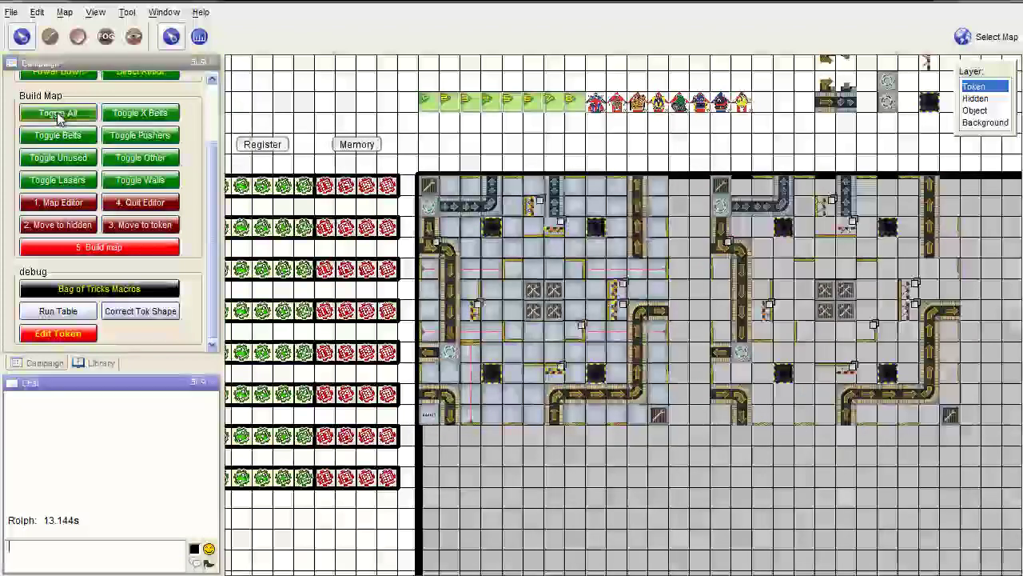
left_click_drag(411, 160, 672, 437)
scroll(546, 296, "down", 5)
left_click_drag(543, 299, 639, 414)
left_click(520, 366)
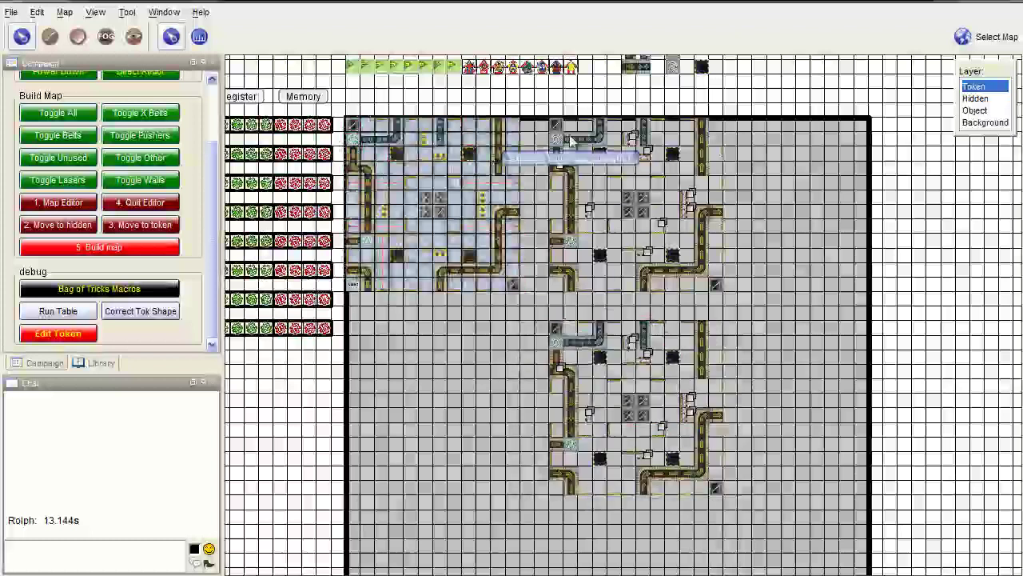
Step: Delete both sets of element tokens lying beside and beneath the Vault board
left_click_drag(526, 100, 809, 534)
key("Delete")
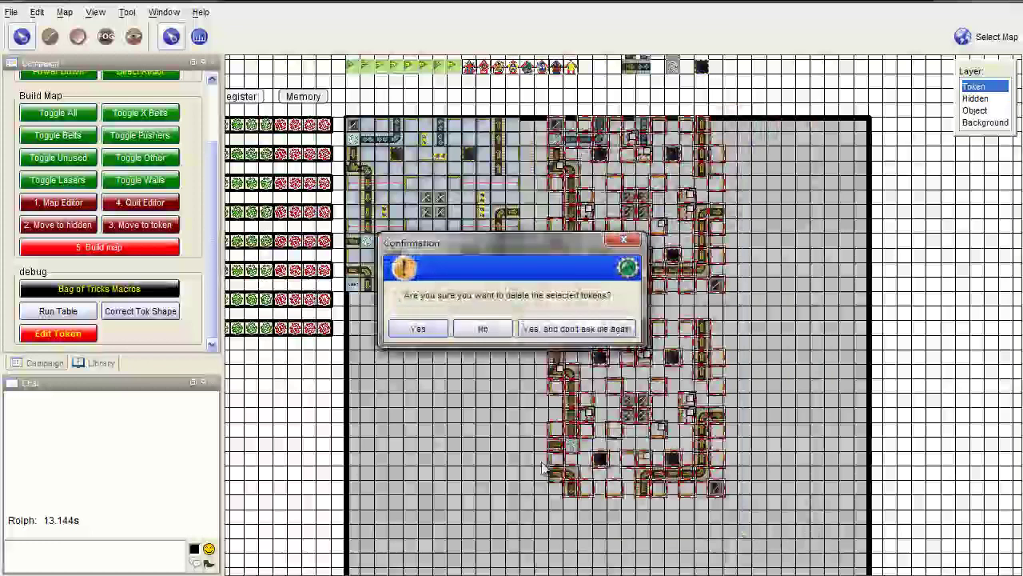
left_click(418, 327)
Step: Switch to the Background layer, move the Vault board out of the map frame's corner and rotate it inside the frame
scroll(489, 382, "down", 2)
scroll(670, 372, "up", 1)
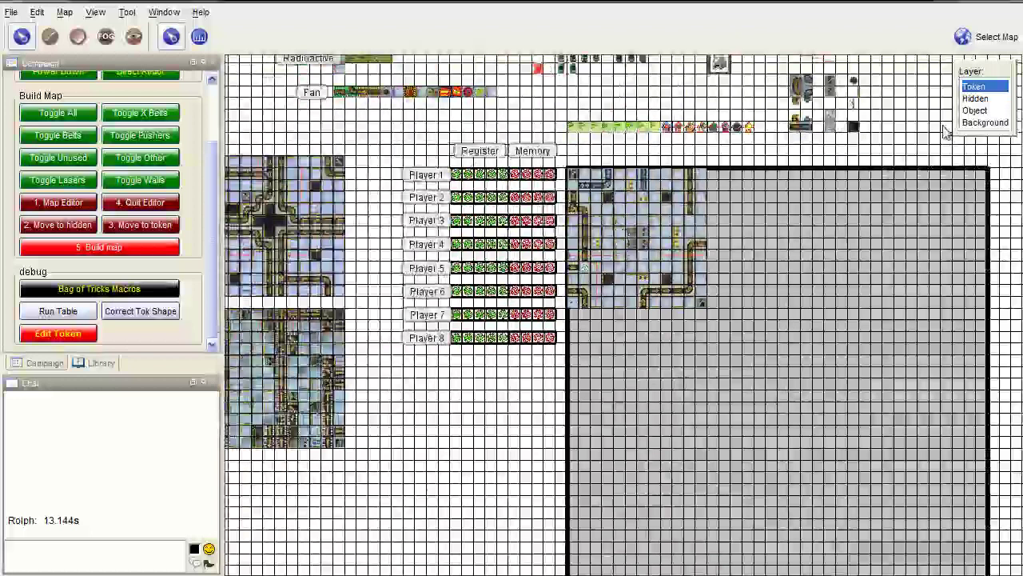
left_click(984, 122)
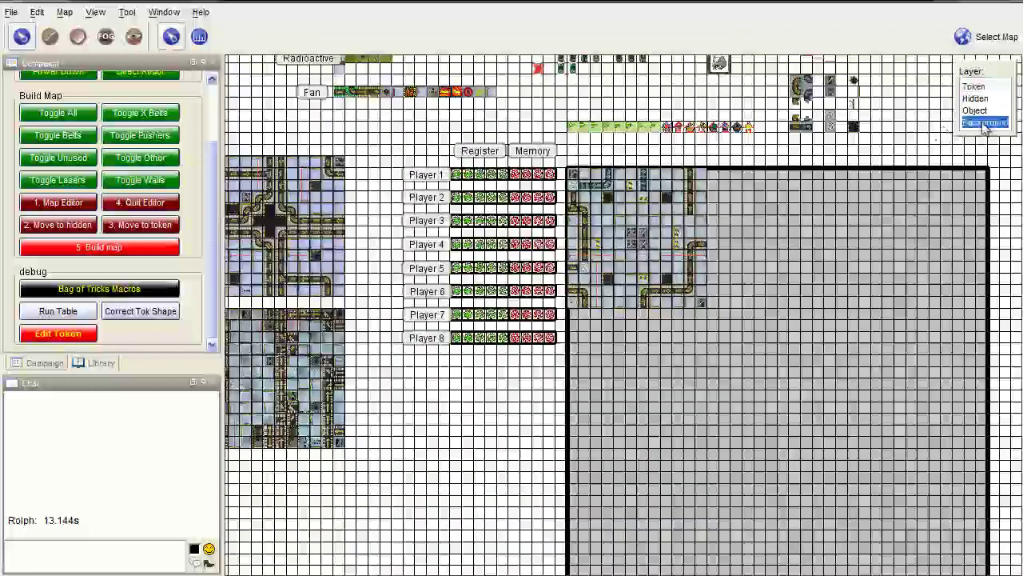
left_click_drag(644, 235, 684, 298)
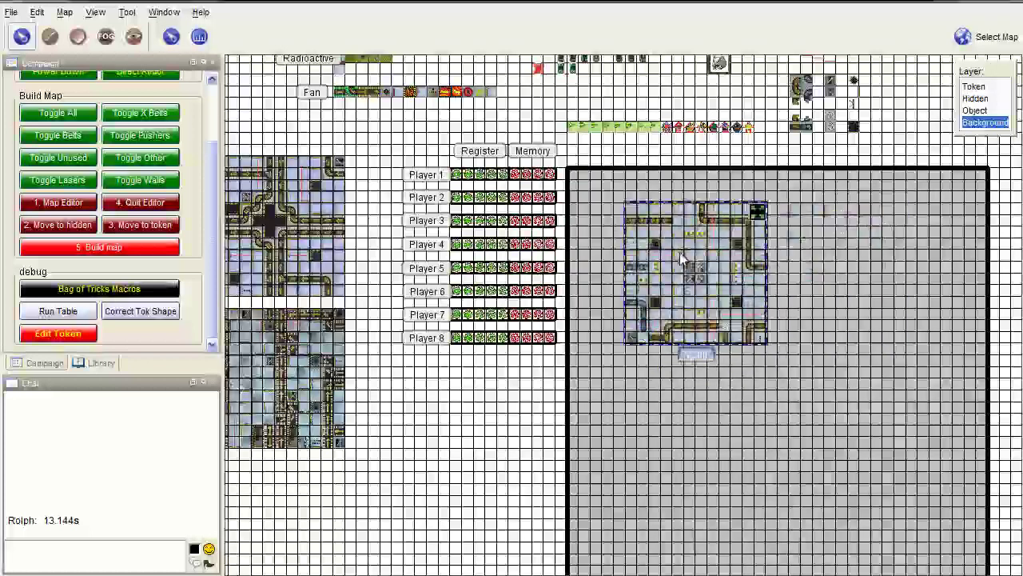
scroll(681, 260, "up", 5)
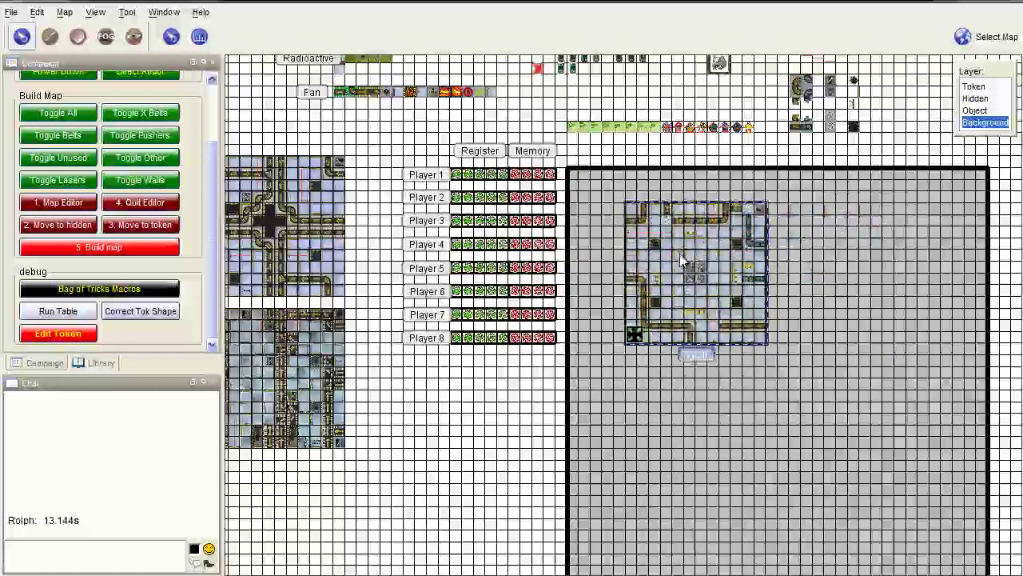
left_click_drag(681, 262, 820, 332)
scroll(673, 287, "down", 4)
Step: Place two more boards along the map frame's upper edge, starting in its corner, and align the Vault board beneath the first
left_click_drag(616, 306, 758, 299)
left_click_drag(386, 260, 795, 246)
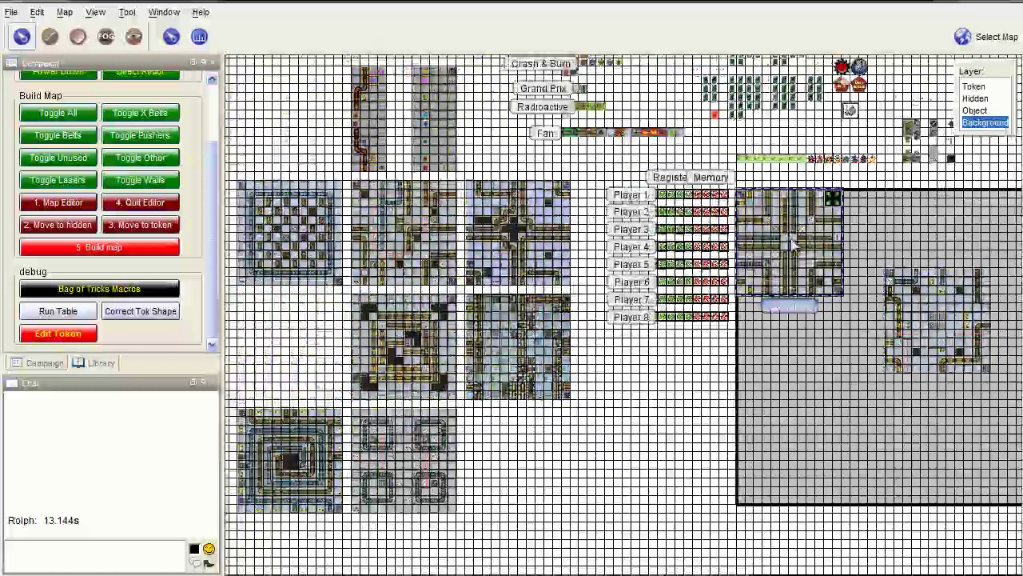
scroll(795, 246, "right", 3)
scroll(779, 318, "up", 2)
left_click_drag(782, 320, 551, 367)
left_click_drag(448, 369, 724, 347)
left_click_drag(404, 348, 779, 212)
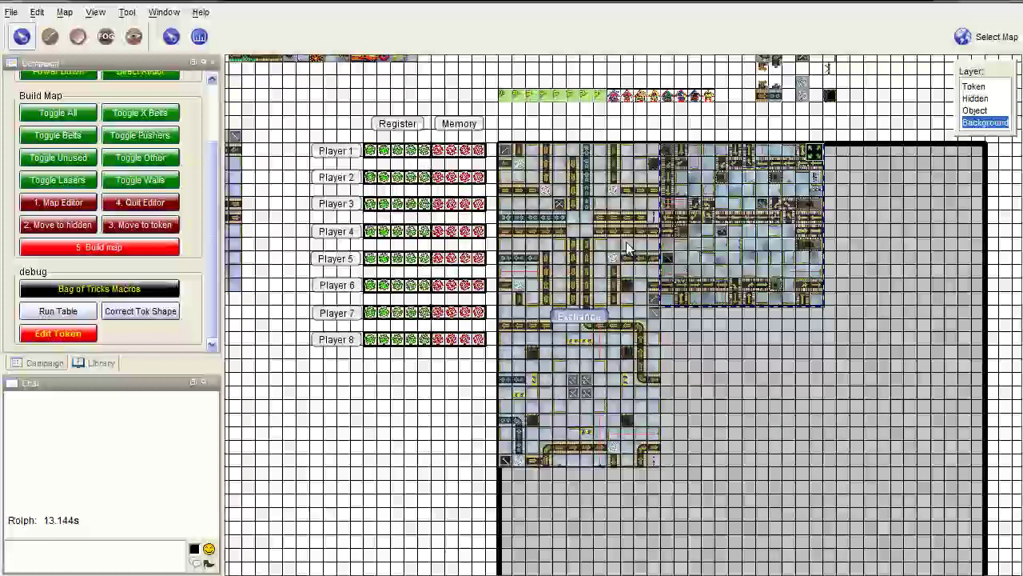
Step: Move the two extra boards out of the map frame and put the Vault board back into the frame's upper-left corner
left_click_drag(719, 236, 316, 447)
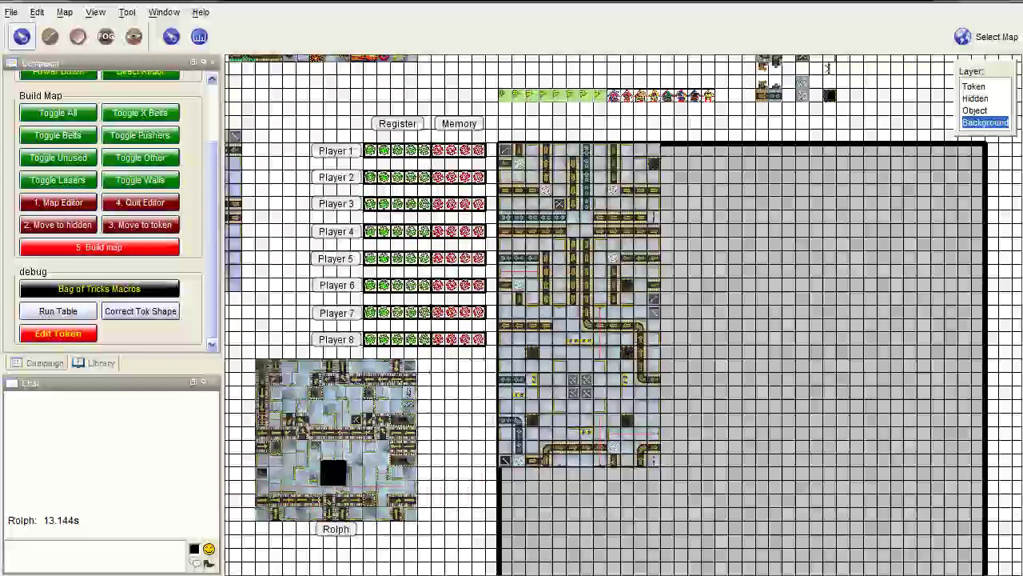
left_click_drag(593, 270, 239, 244)
left_click(607, 390)
left_click_drag(564, 371, 564, 209)
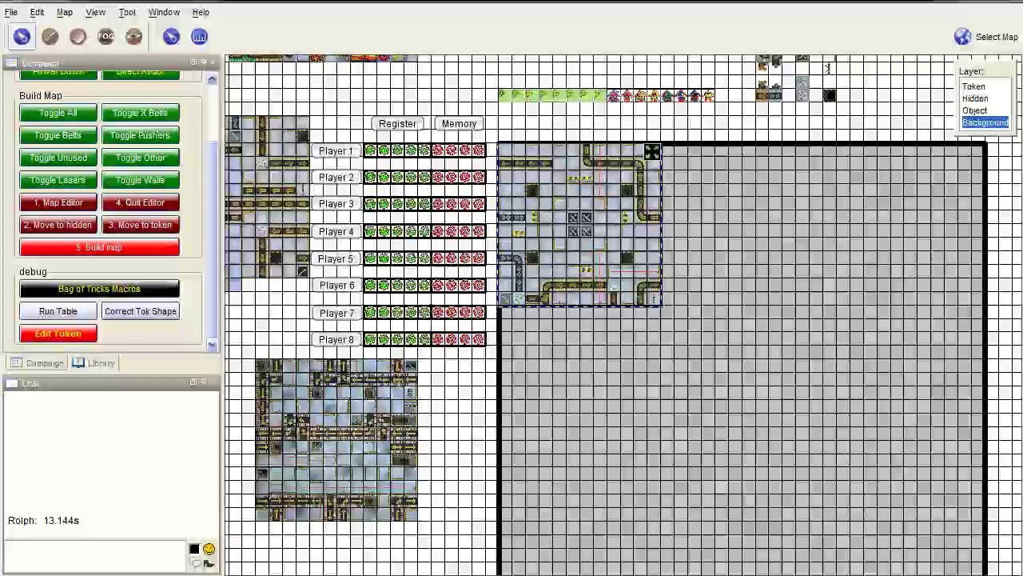
Step: Start the Map Editor for the Vault board and toggle all its element tokens into view
scroll(678, 390, "up", 3)
scroll(680, 393, "down", 1)
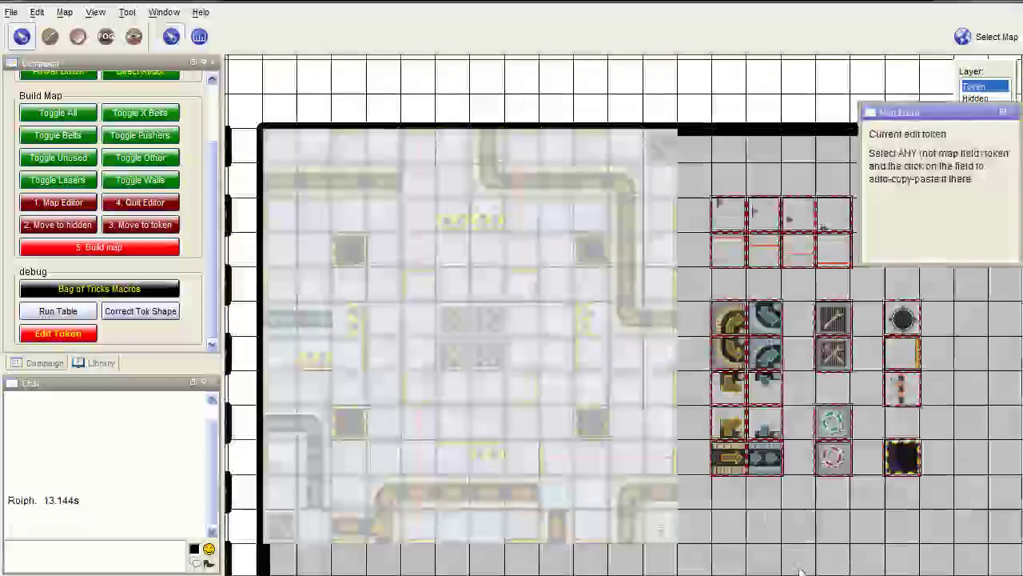
left_click_drag(320, 314, 418, 212)
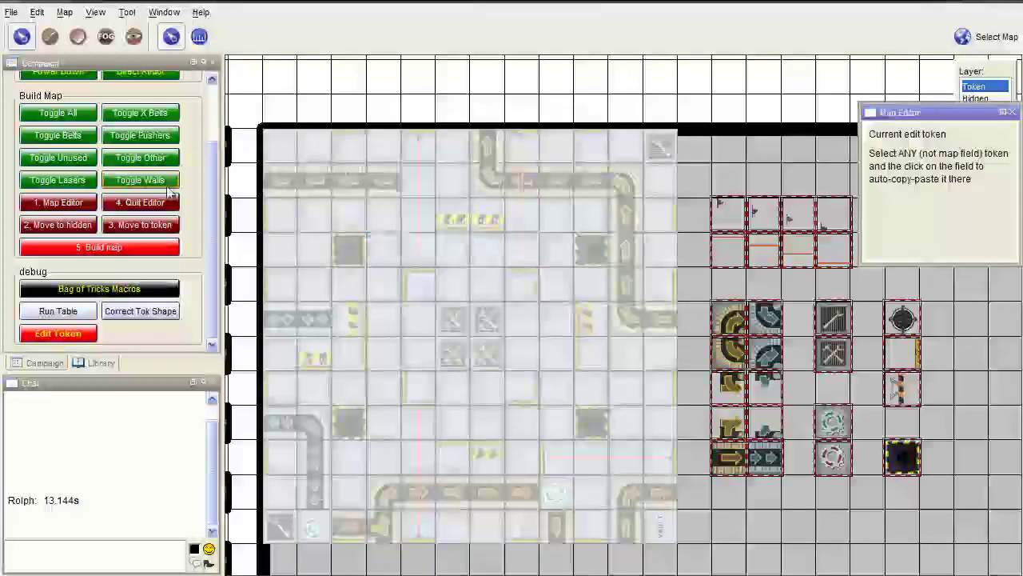
left_click(56, 114)
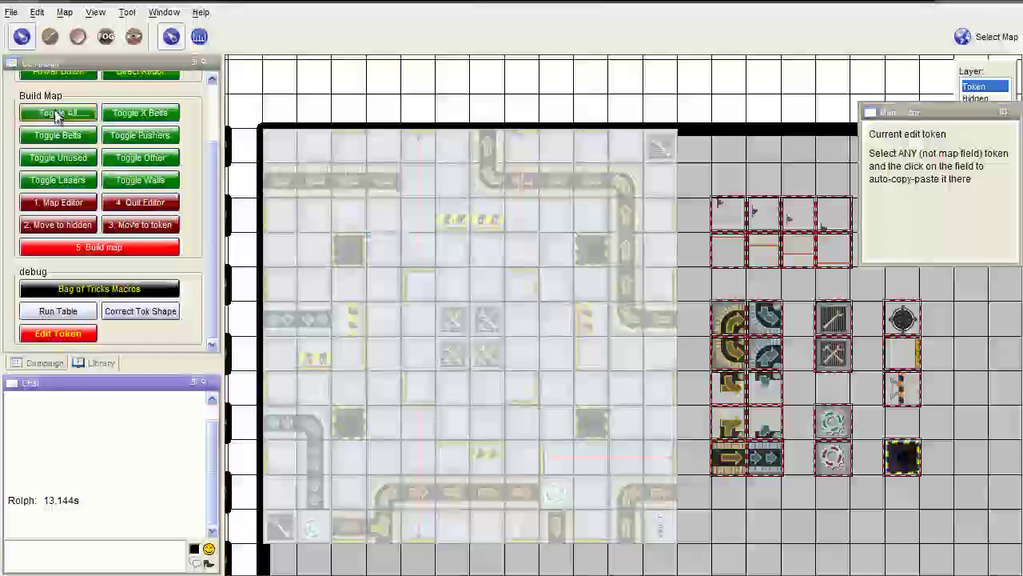
left_click(57, 115)
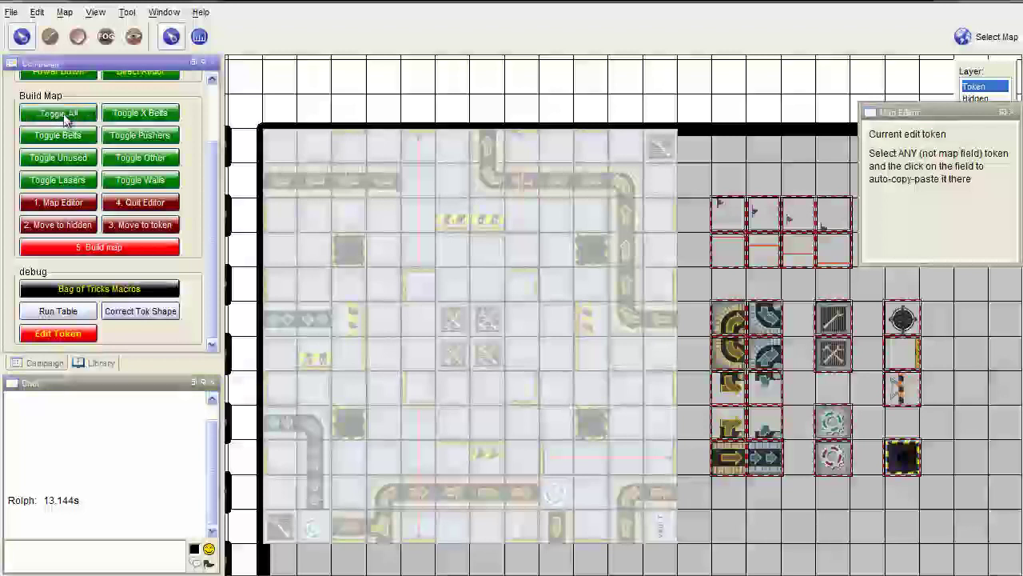
left_click(64, 114)
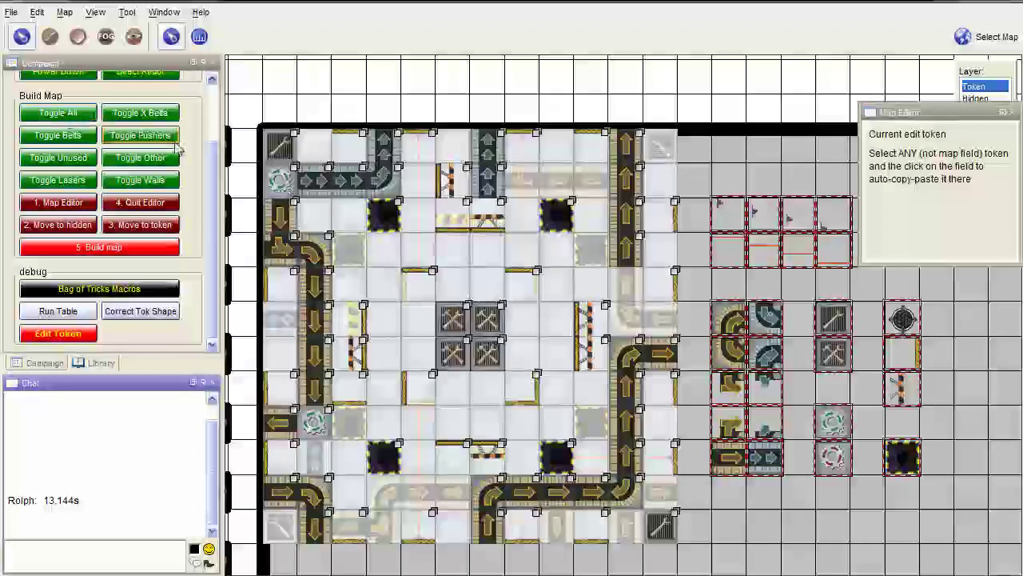
scroll(449, 228, "up", 5)
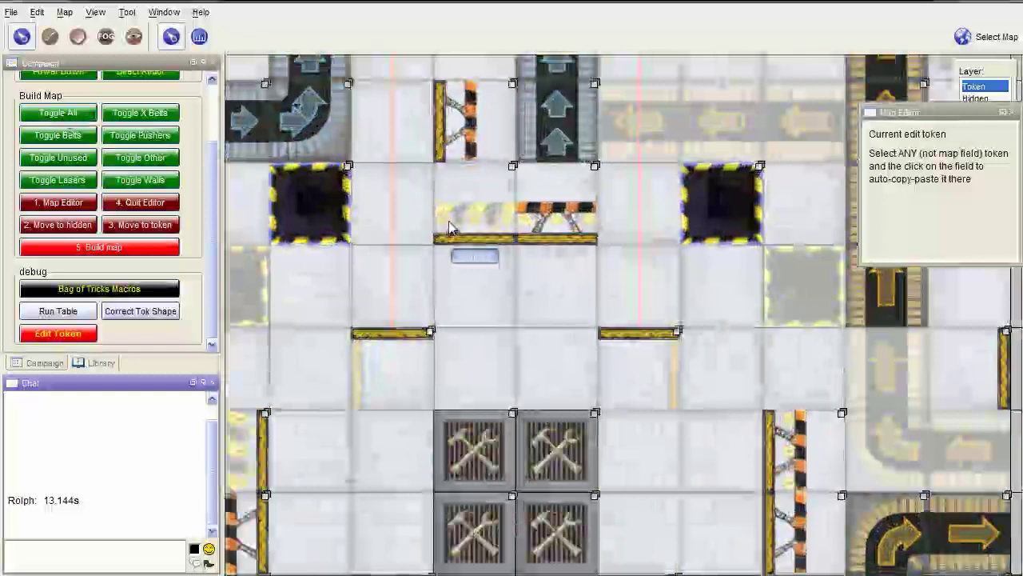
scroll(449, 224, "down", 5)
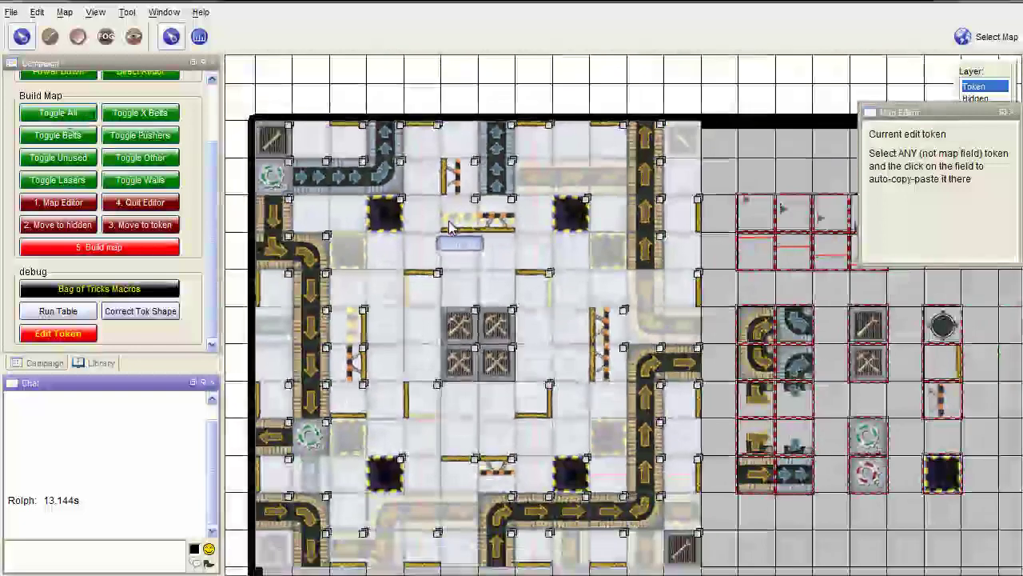
scroll(448, 227, "up", 5)
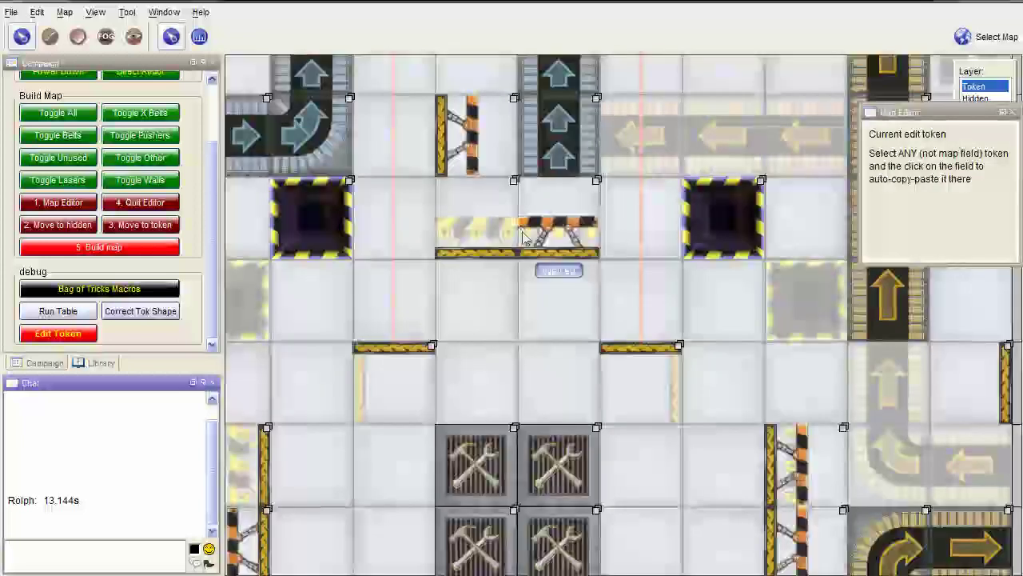
left_click(799, 463)
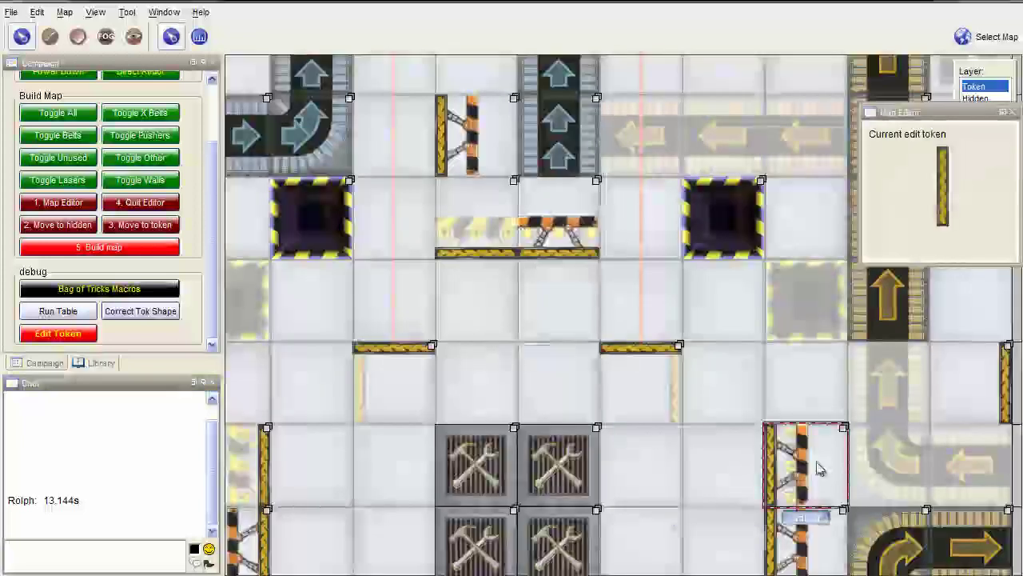
scroll(722, 417, "down", 6)
left_click_drag(722, 418, 355, 368)
left_click(885, 499)
left_click_drag(409, 344, 663, 354)
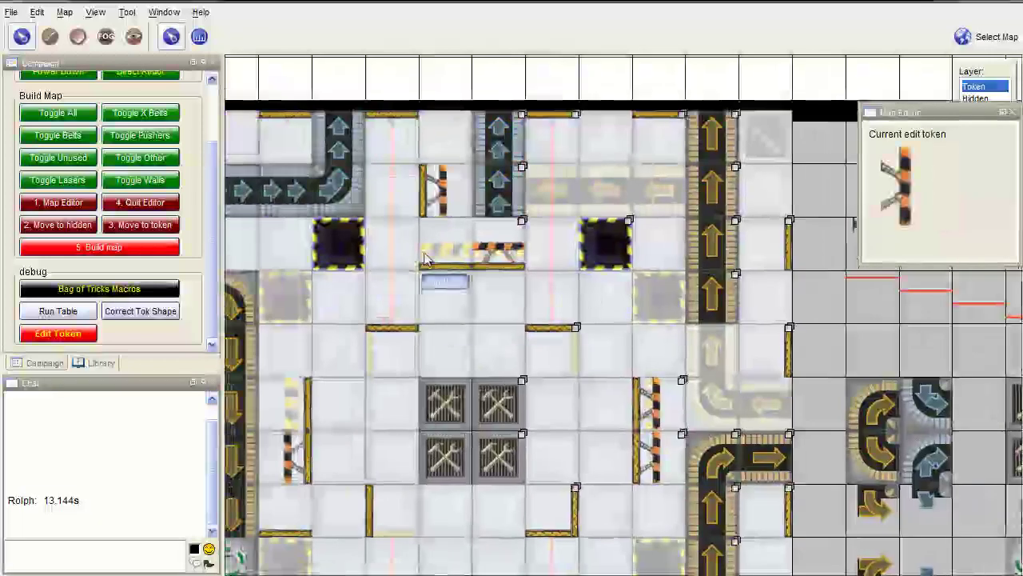
left_click(462, 254)
left_click_drag(461, 254, 384, 249)
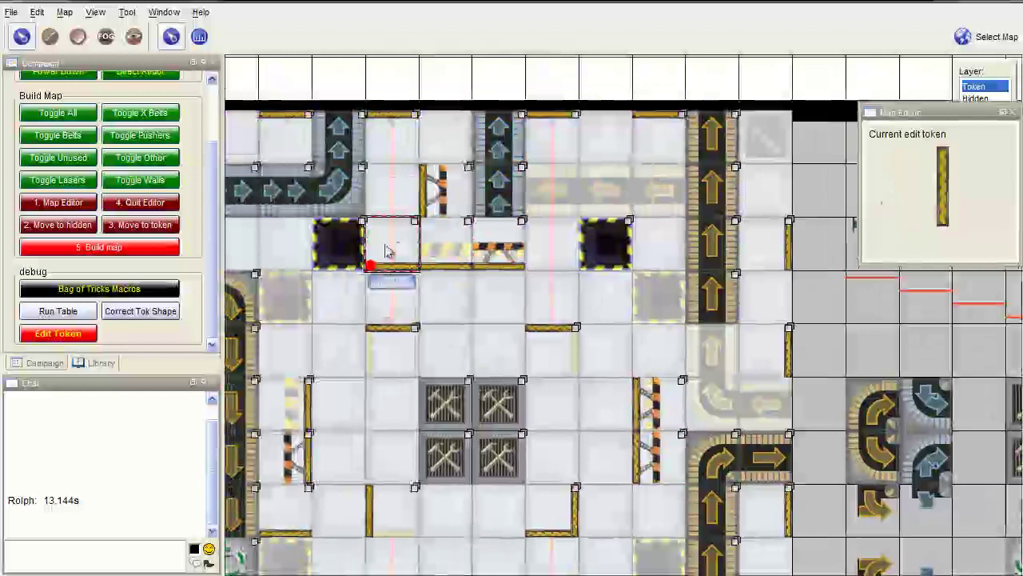
key("Delete")
left_click(429, 333)
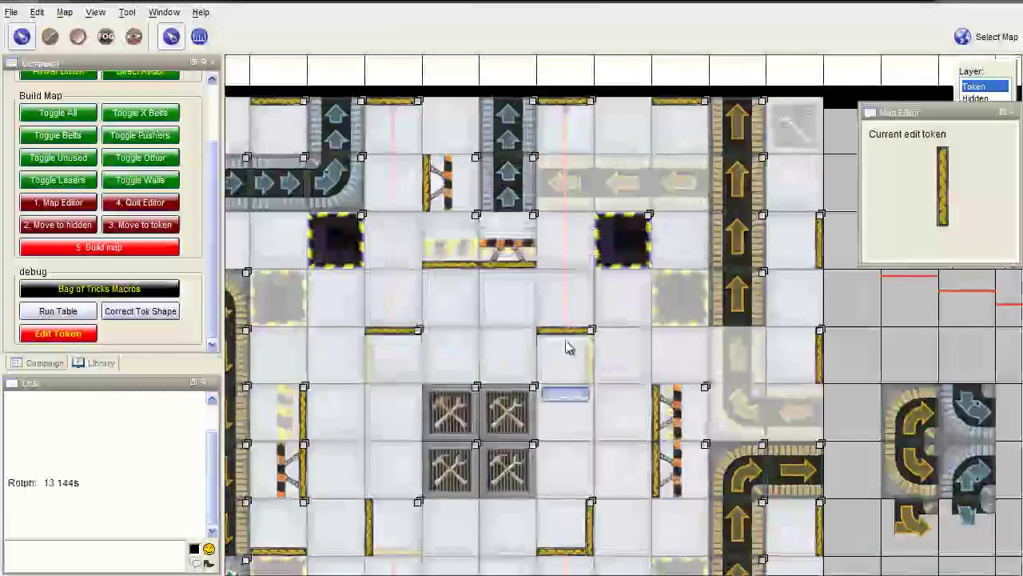
Step: Paste a pusher token, rotate it to match the wall, and place it on the empty wall cell between the upper two pits
scroll(618, 347, "down", 3)
left_click_drag(594, 346, 574, 342)
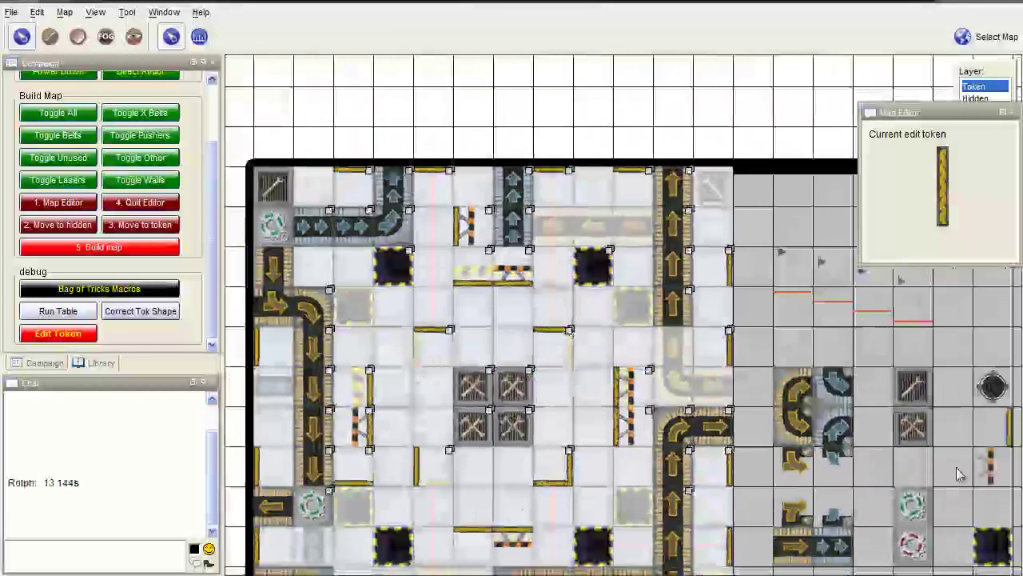
left_click(990, 467)
left_click(432, 270)
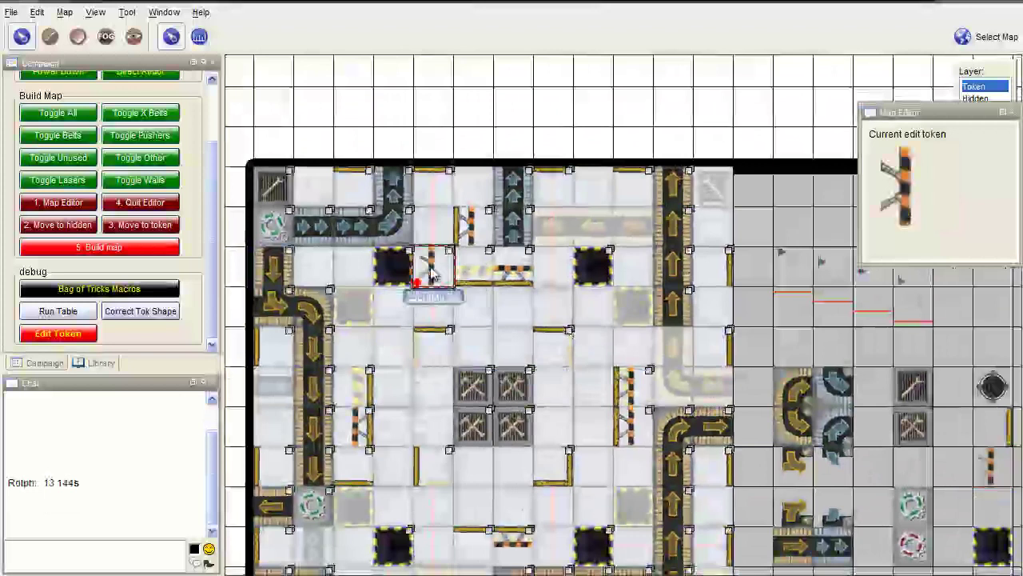
left_click_drag(432, 272, 473, 270)
left_click_drag(496, 349, 485, 284)
Step: Paste a second pusher token and place it, facing away from the wall, on the upper wall cell beside the downward belt
left_click(340, 323)
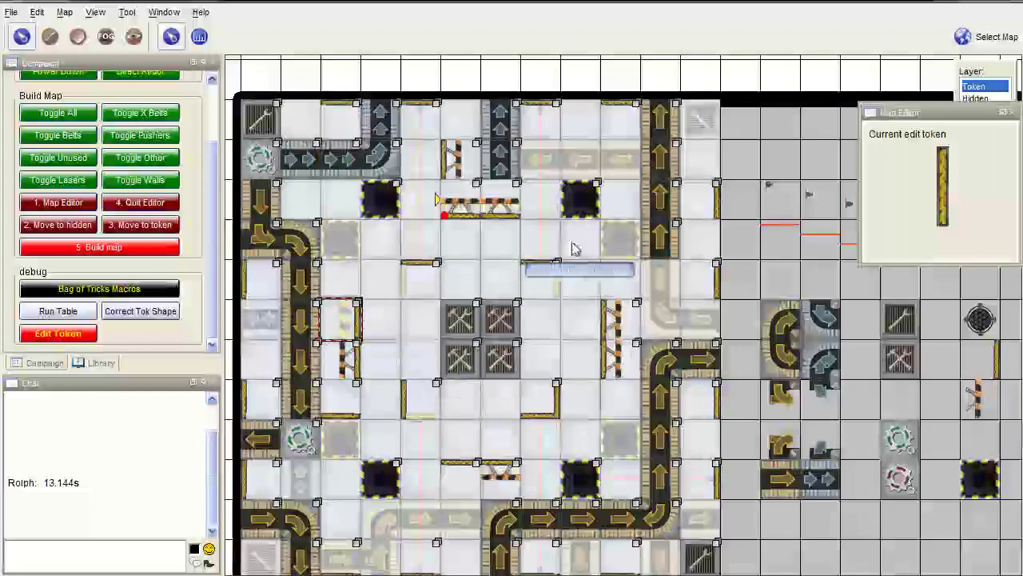
left_click(977, 399)
key("ctrl+v")
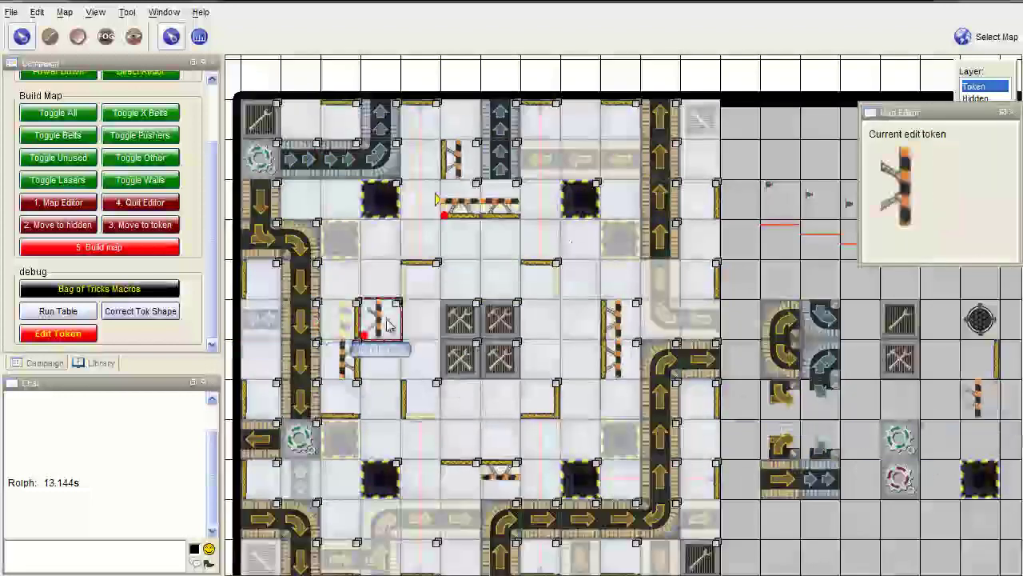
key("Left")
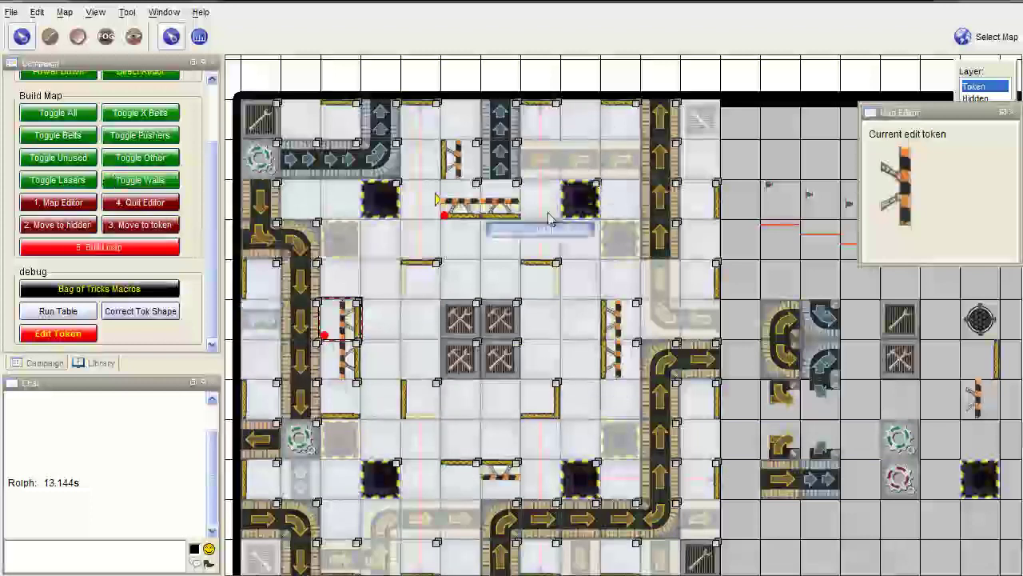
Step: Move the pasted tokens to the hidden layer and toggle all board elements out of view
left_click_drag(548, 212, 570, 130)
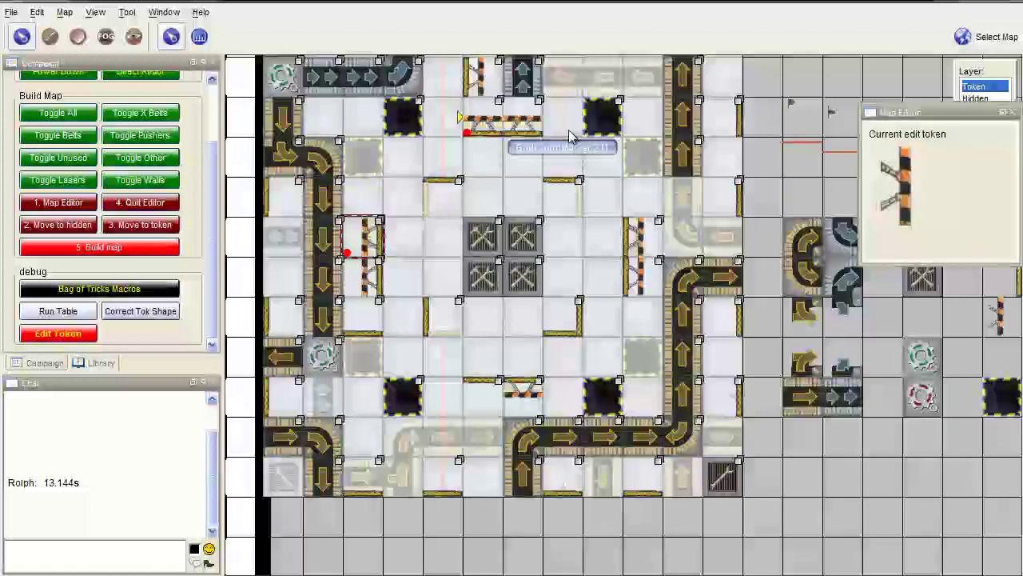
left_click(76, 228)
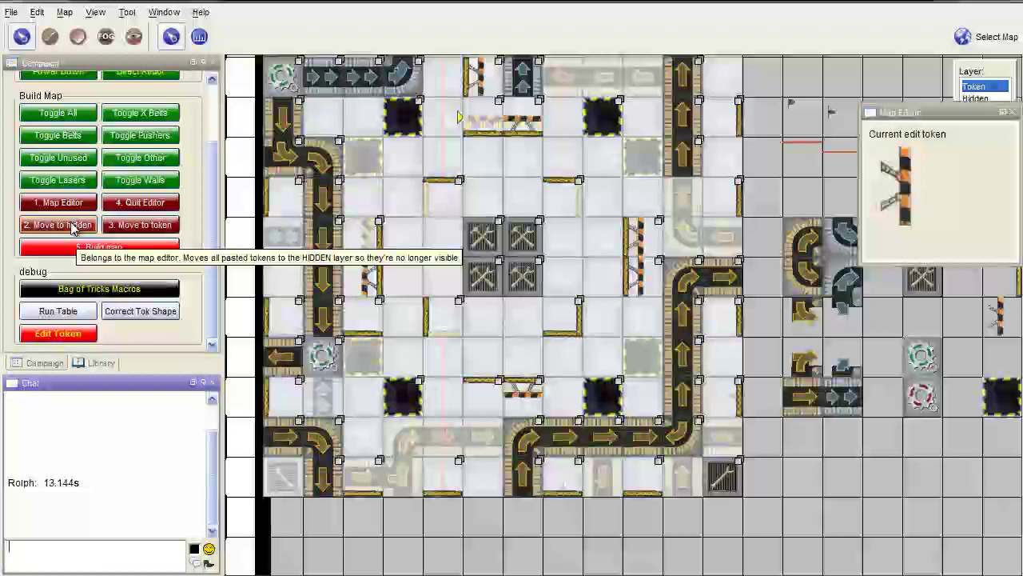
left_click(58, 113)
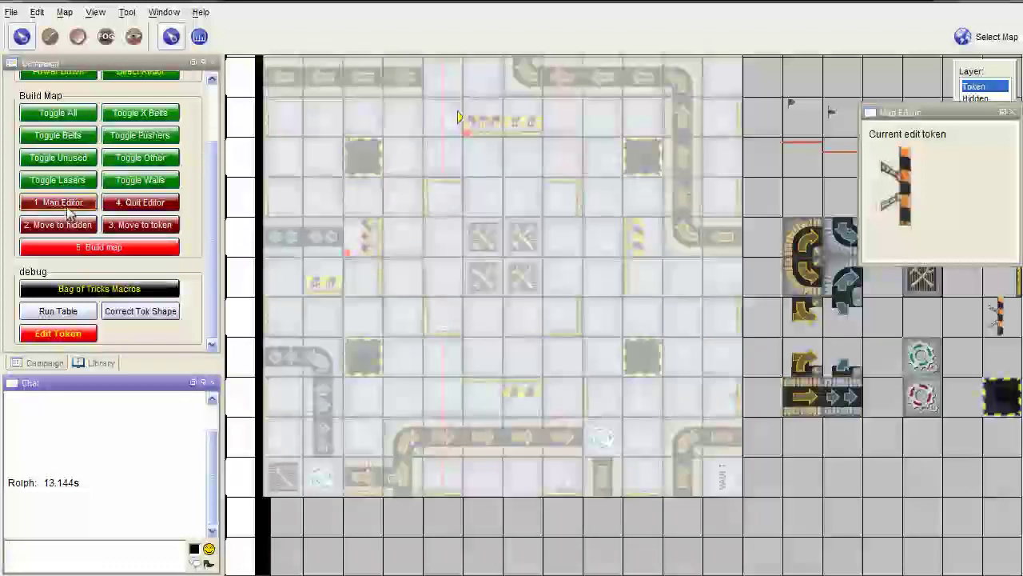
left_click(95, 208)
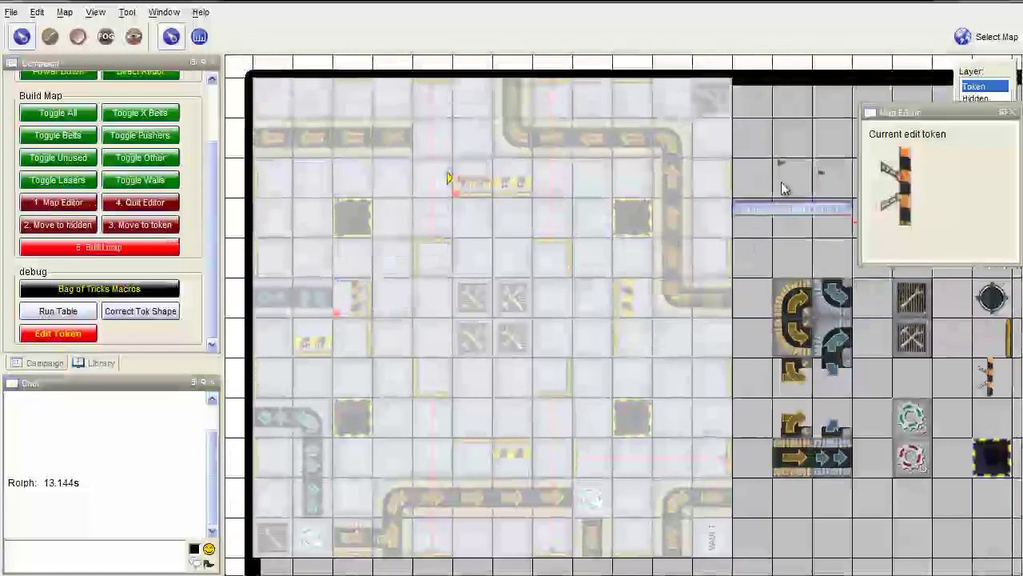
Step: Paste two laser emitter tokens, turned downward, into the board's top row at the start of both vertical laser beams
left_click_drag(795, 209, 701, 222)
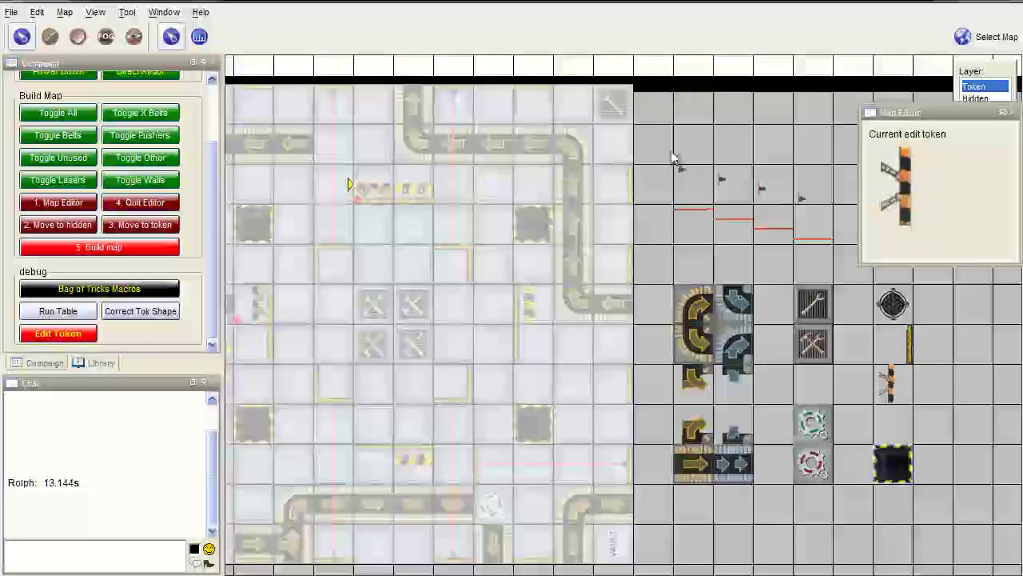
left_click(733, 190)
left_click_drag(733, 190, 333, 105)
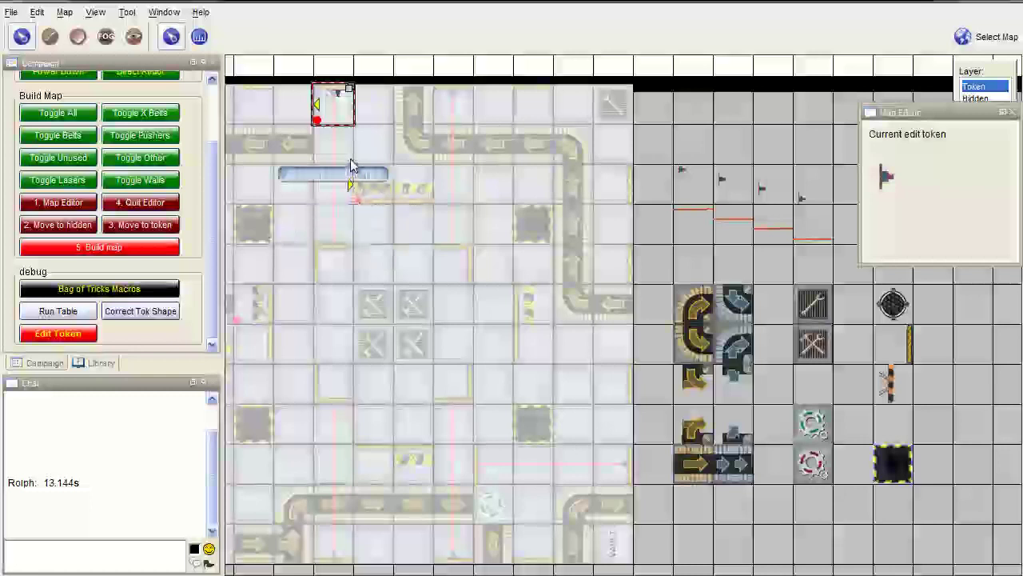
left_click_drag(341, 118, 457, 102)
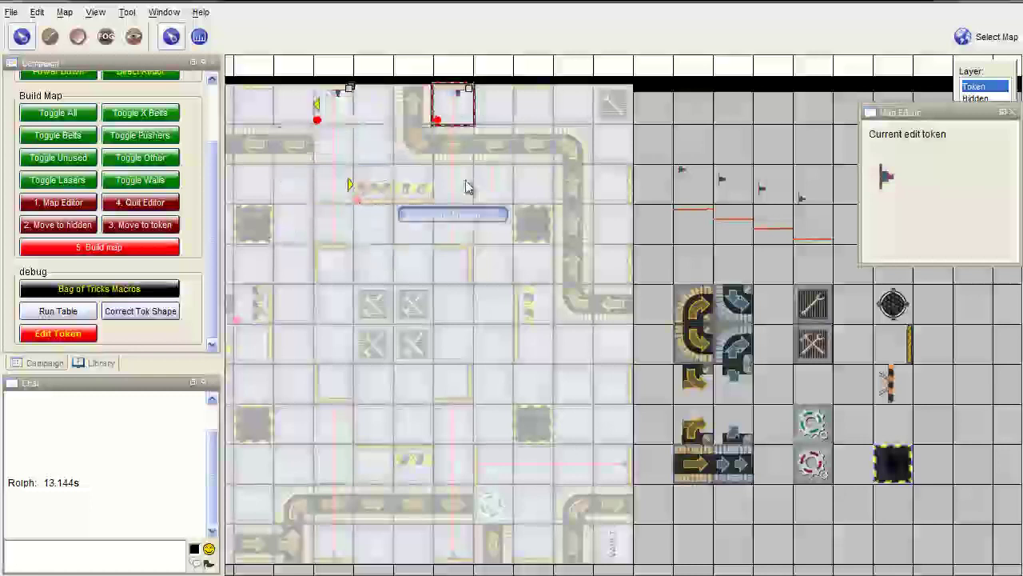
Step: Place laser emitter tokens at the outer end of the lower horizontal beam and on the bottom row under both vertical beams
left_click_drag(574, 462, 605, 475)
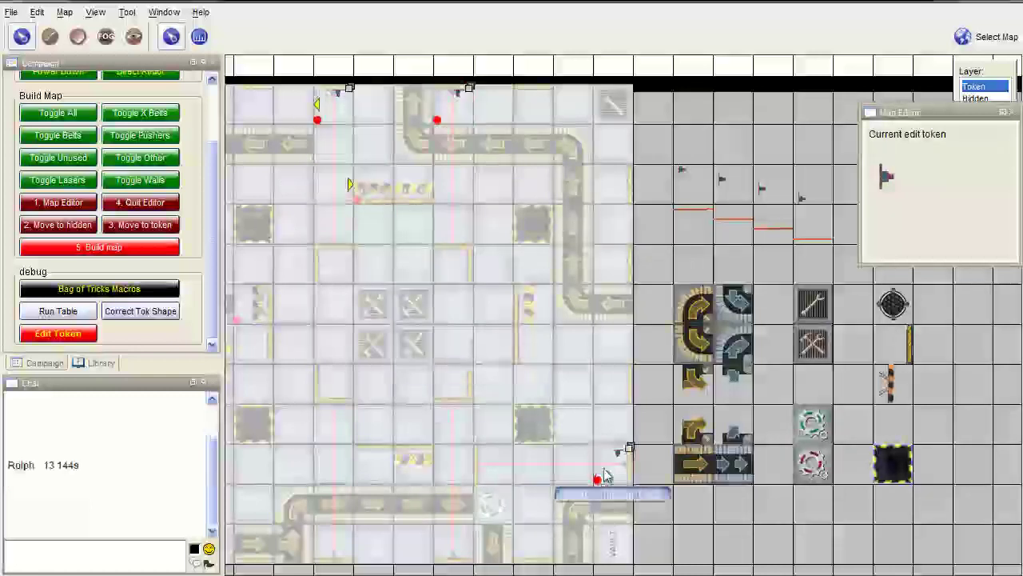
scroll(607, 475, "down", 1)
left_click_drag(490, 466, 511, 433)
left_click(480, 515)
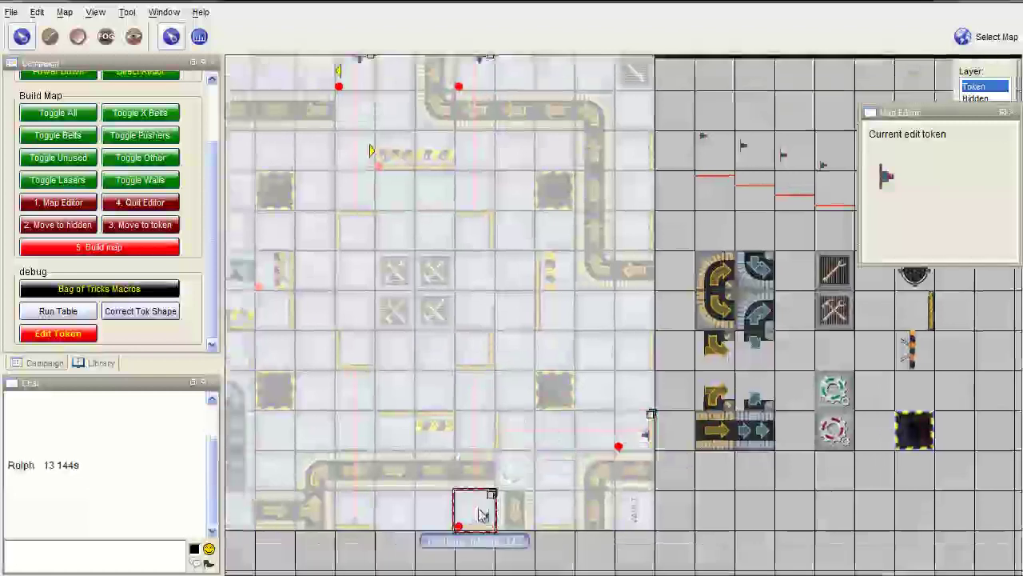
left_click(358, 523)
left_click_drag(322, 431, 438, 427)
left_click_drag(428, 391, 324, 392)
left_click_drag(815, 173, 634, 396)
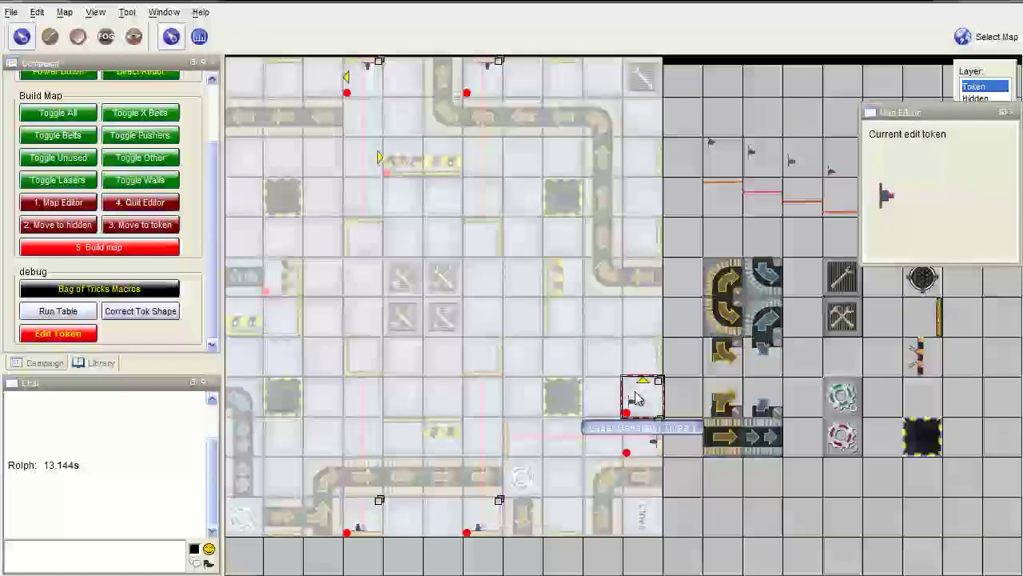
left_click_drag(644, 403, 646, 440)
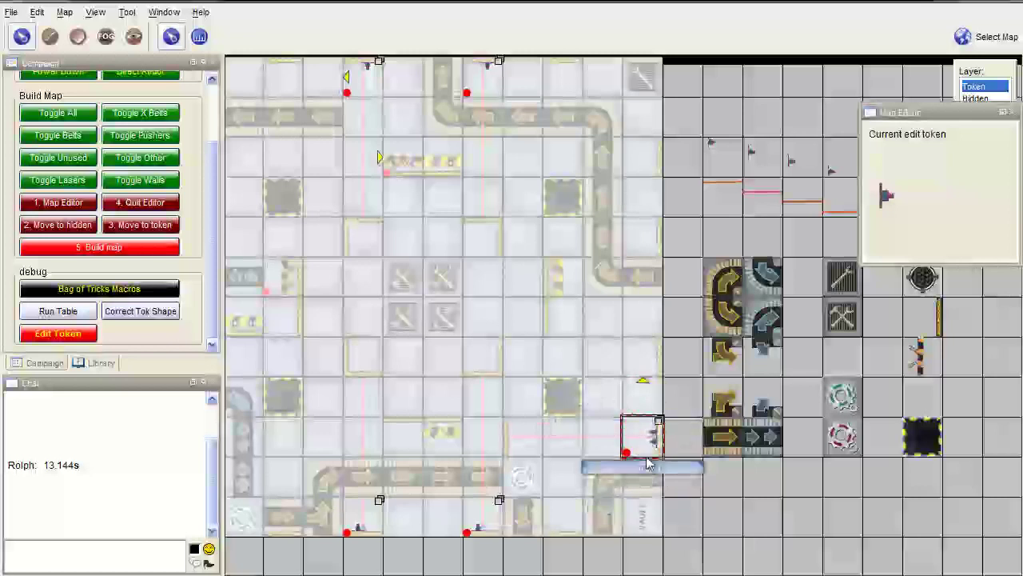
key("Delete")
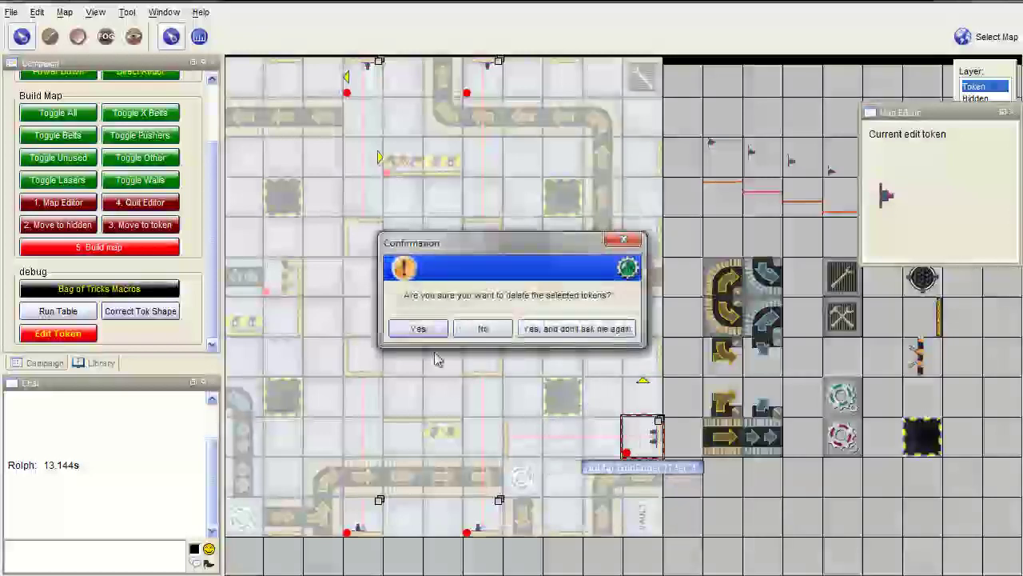
left_click(419, 334)
Step: Pick the laser beam token and paste copies along the lower horizontal beam and the vertical beams
left_click(762, 198)
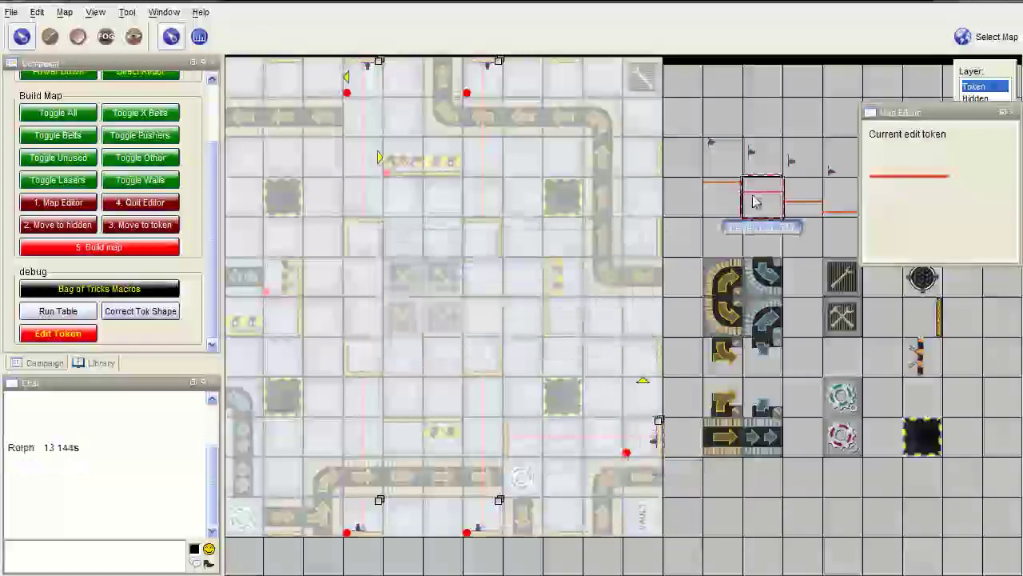
left_click_drag(562, 488, 654, 438)
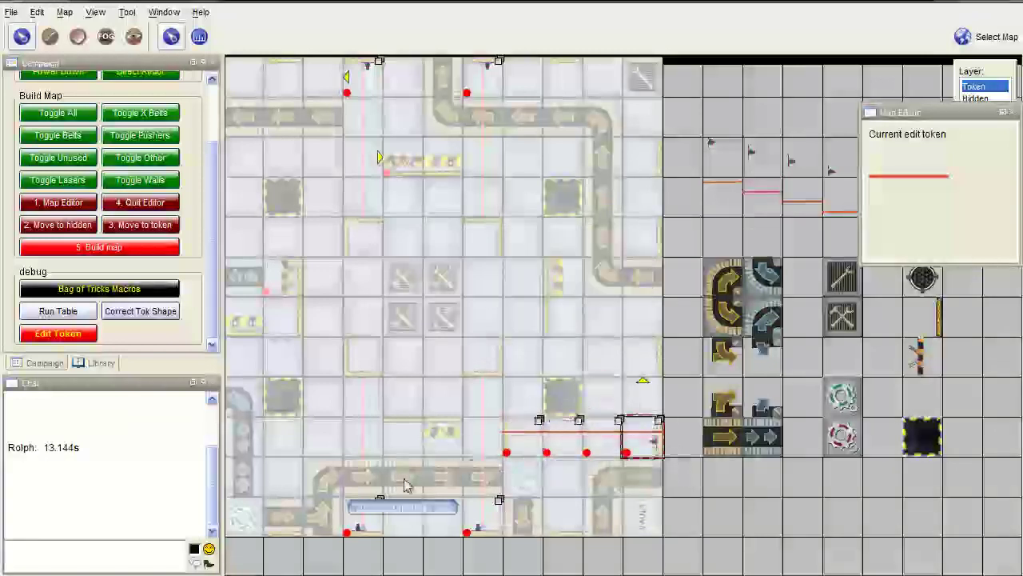
mouse_move(447, 244)
left_mouse_down()
mouse_move(468, 247)
mouse_move(482, 160)
mouse_move(511, 82)
mouse_move(375, 105)
mouse_move(366, 94)
mouse_move(399, 120)
mouse_move(402, 200)
mouse_move(406, 193)
mouse_move(404, 94)
mouse_move(365, 94)
mouse_move(322, 432)
mouse_move(280, 347)
mouse_move(356, 523)
mouse_move(359, 409)
mouse_move(355, 443)
mouse_move(402, 525)
mouse_move(389, 528)
mouse_move(468, 448)
mouse_move(379, 349)
mouse_move(232, 292)
left_mouse_up()
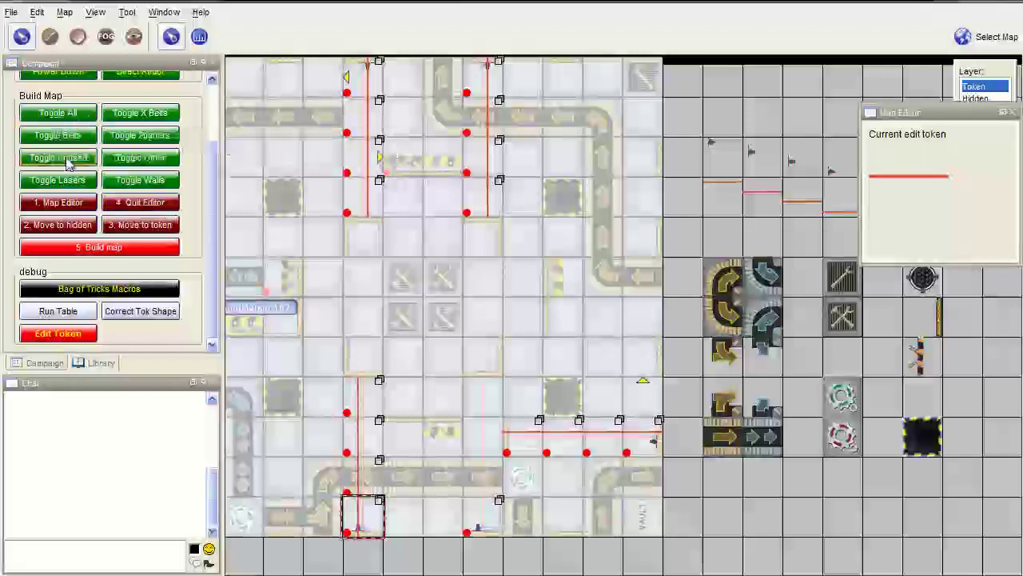
Step: Move the hidden tokens back to the token layer, toggle all elements into view and quit the Map Editor
left_click(120, 229)
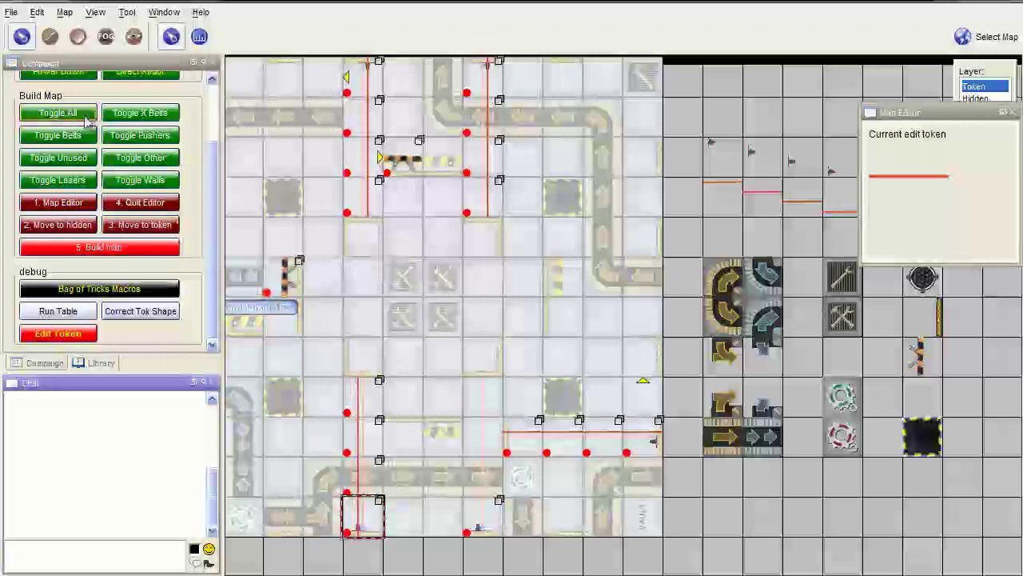
left_click(58, 115)
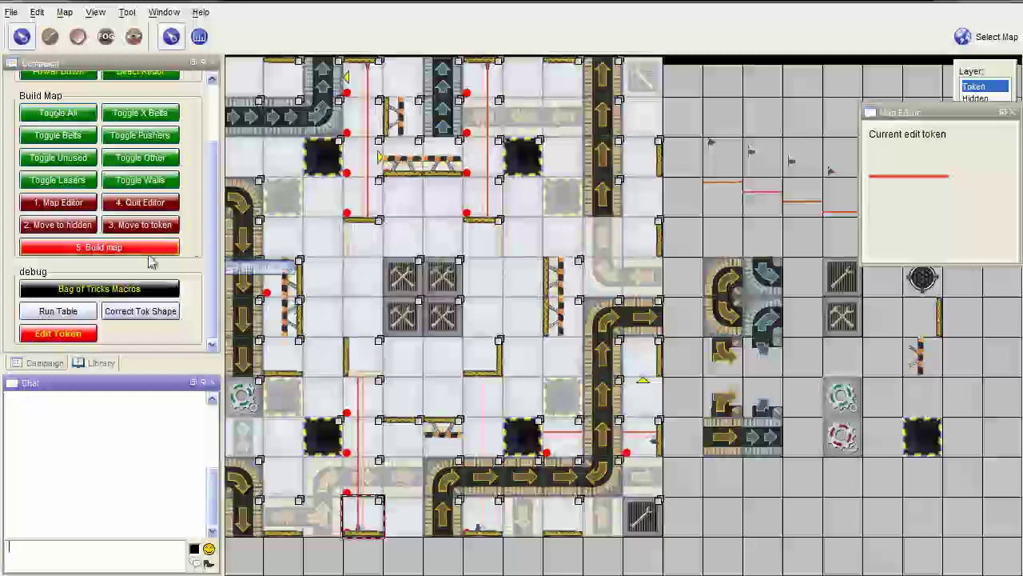
left_click(137, 205)
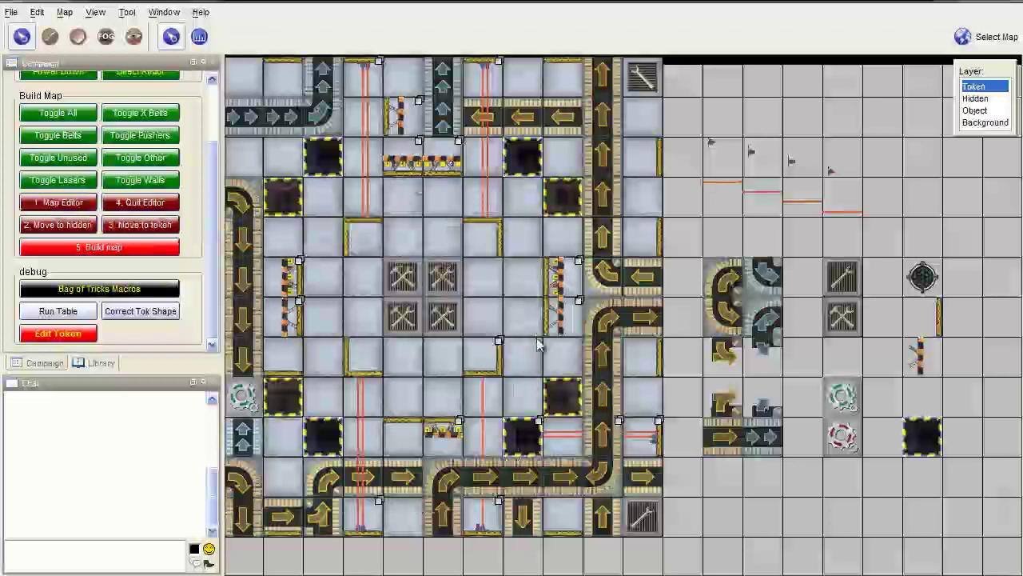
Step: Build the map from the finished element overlay and store it on the Vault board token
scroll(540, 338, "down", 3)
left_click_drag(726, 407, 838, 491)
left_click_drag(752, 315, 770, 203)
left_click_drag(680, 266, 806, 112)
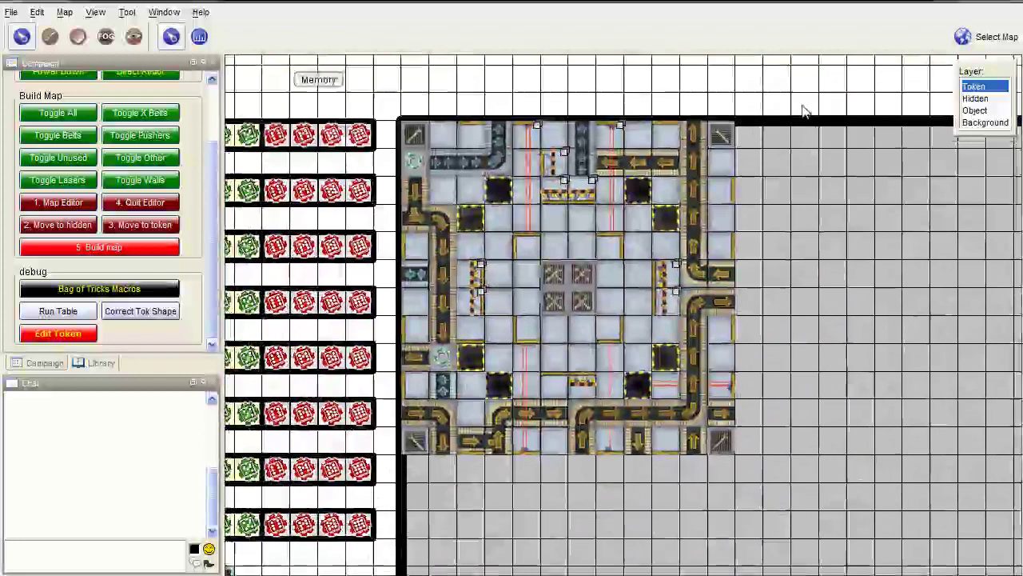
left_click(109, 247)
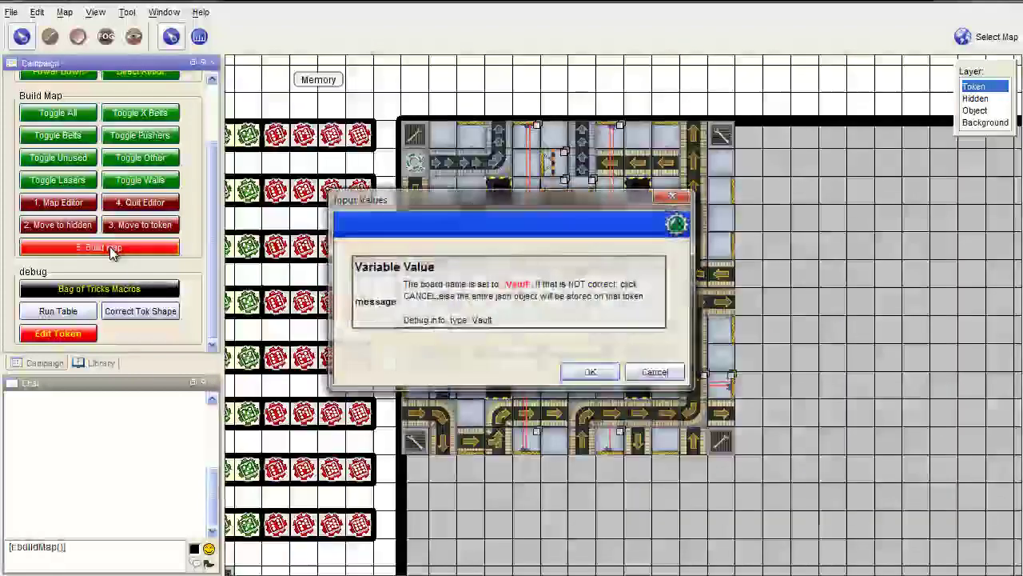
left_click(595, 373)
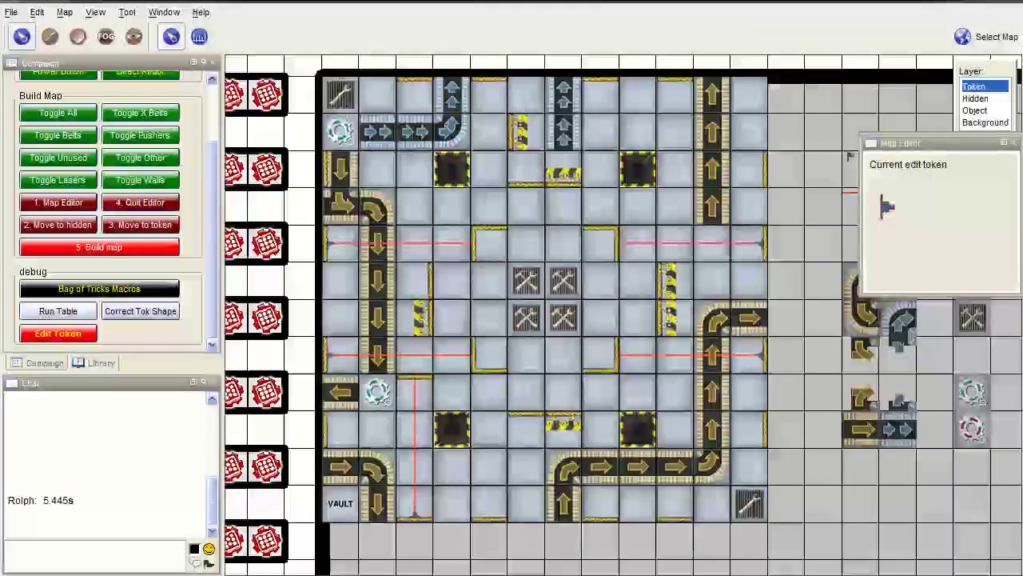
Step: Select the Vault board on the background layer and clear its facing
left_click(985, 122)
left_click(549, 271)
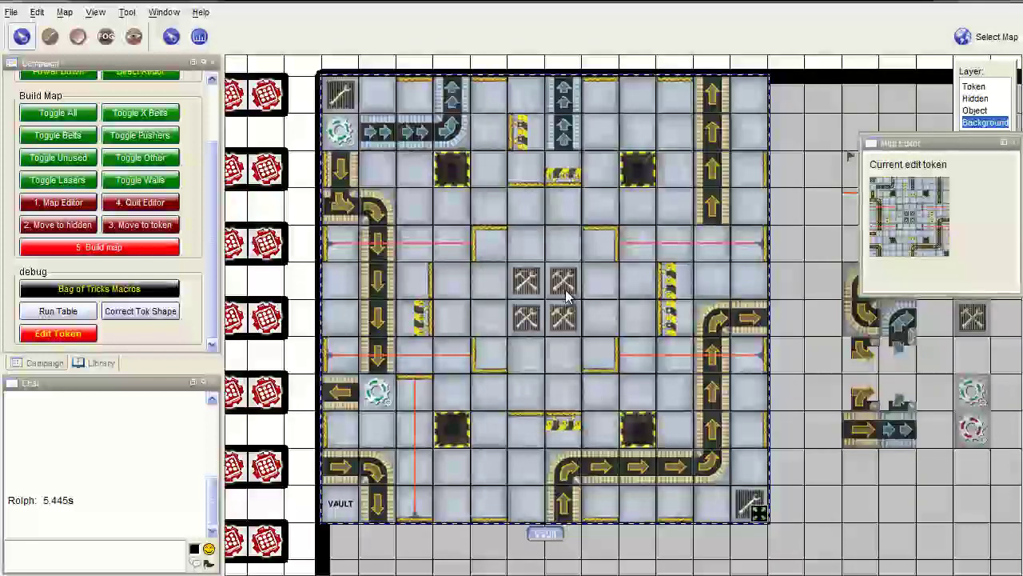
right_click(566, 296)
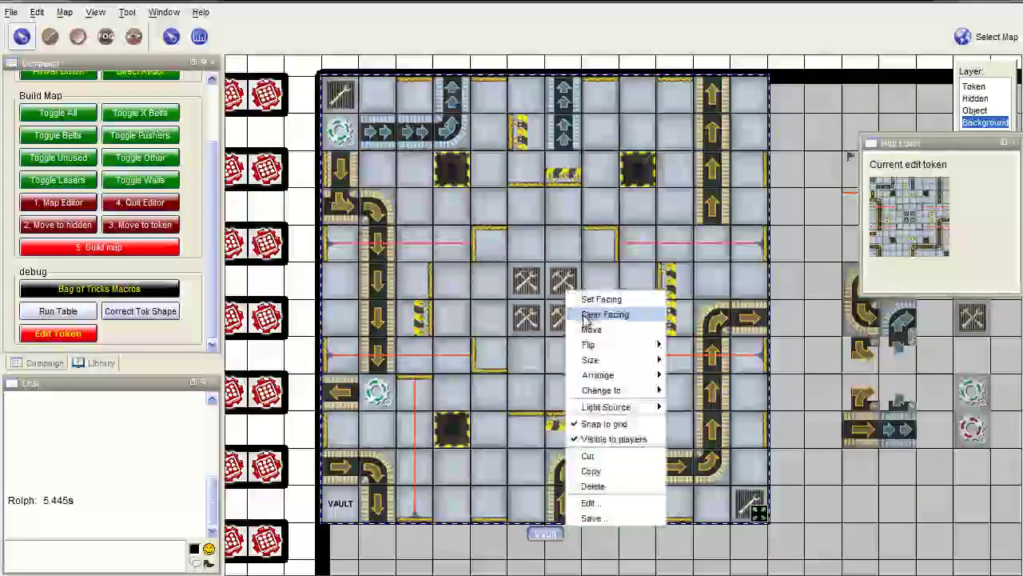
left_click(586, 316)
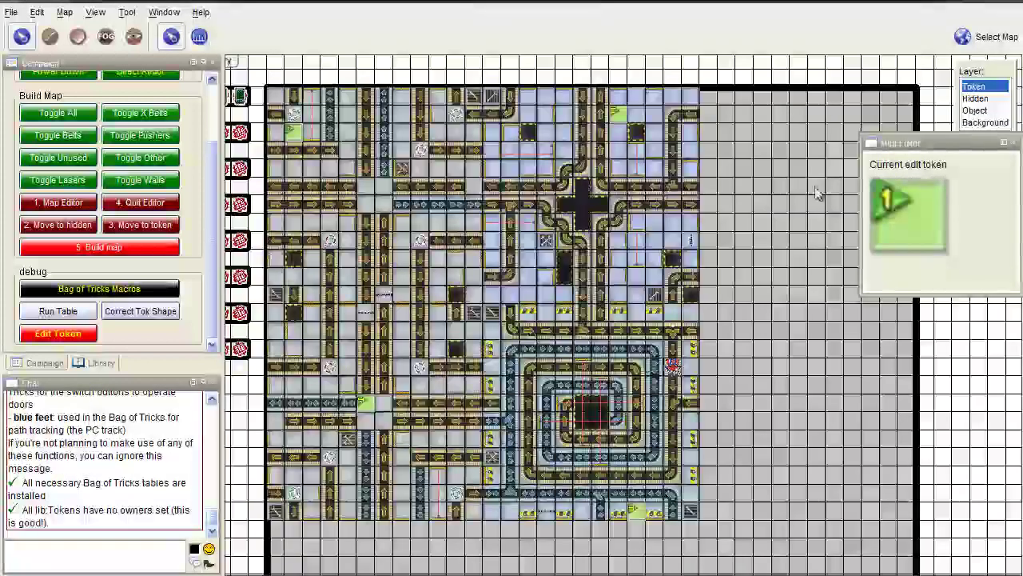
Step: Check the boards of the assembled game map on the background layer
left_click(980, 123)
left_click_drag(601, 408, 614, 424)
mouse_move(607, 276)
left_mouse_down()
mouse_move(627, 280)
mouse_move(594, 277)
left_mouse_up()
mouse_move(409, 243)
left_mouse_down()
mouse_move(400, 288)
mouse_move(409, 248)
left_mouse_up()
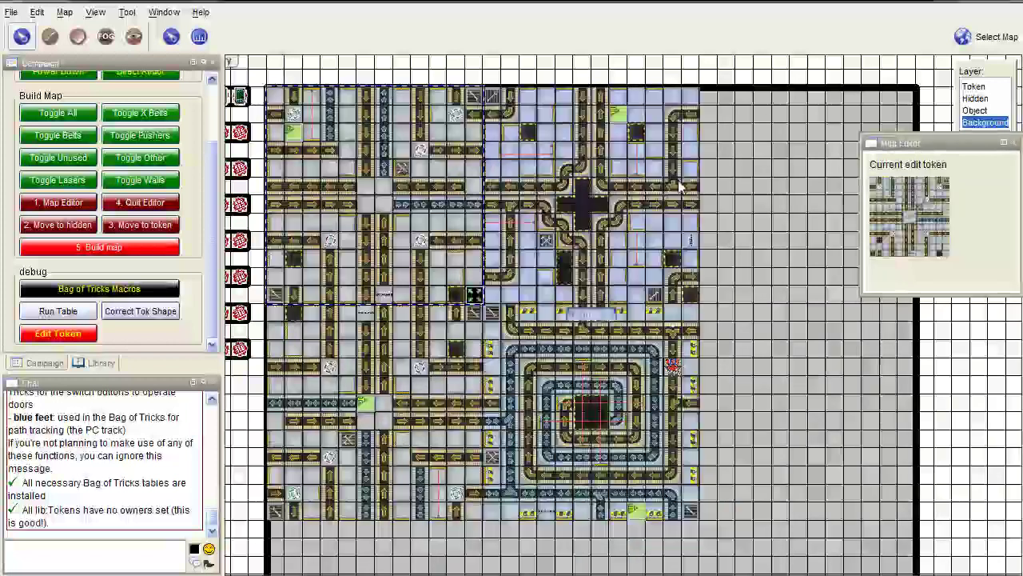
Step: Examine the checkpoint flags on the object layer, both on the boards and in the row above them
left_click(974, 110)
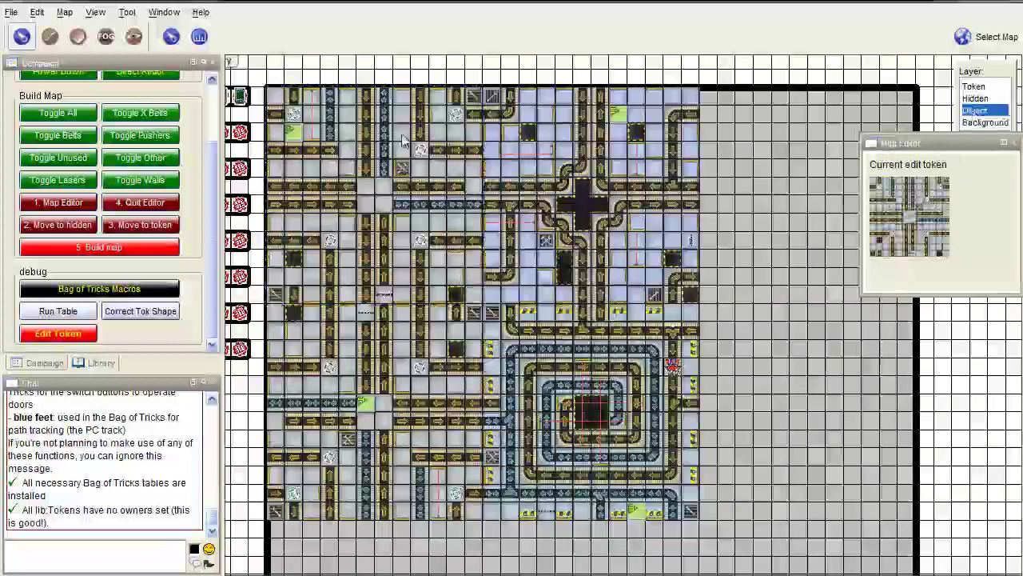
scroll(404, 143, "up", 8)
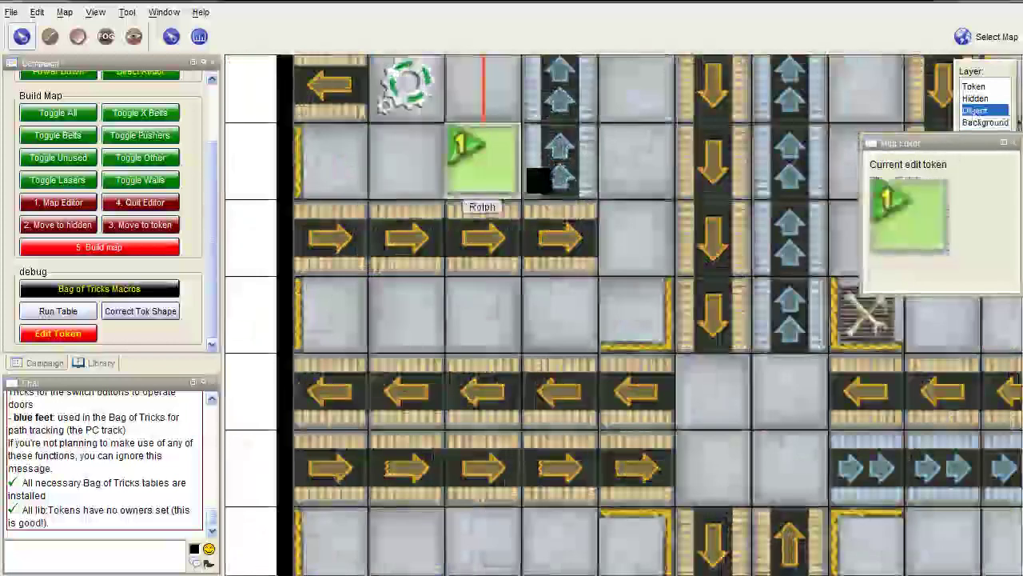
scroll(417, 191, "down", 8)
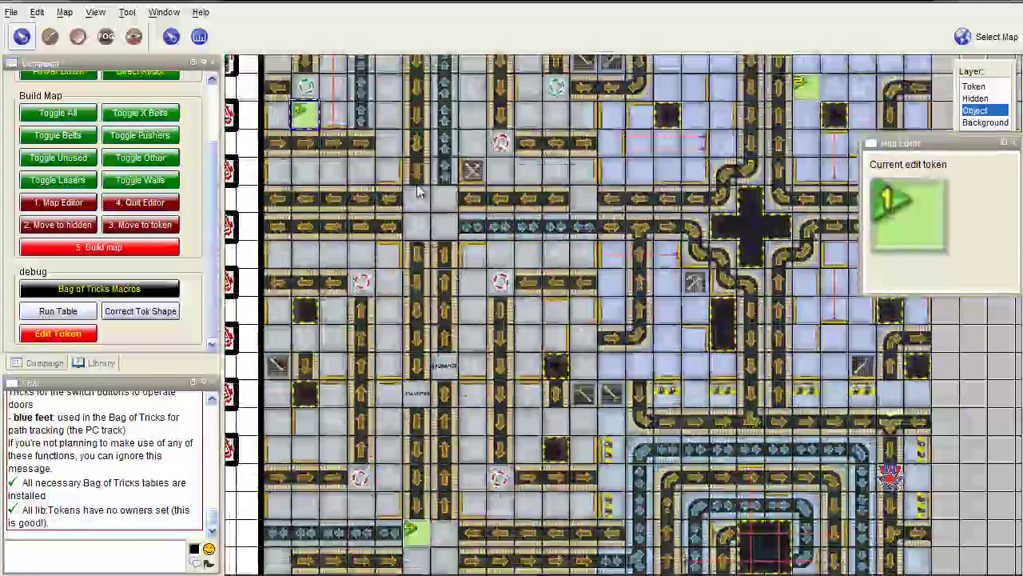
scroll(417, 192, "down", 1)
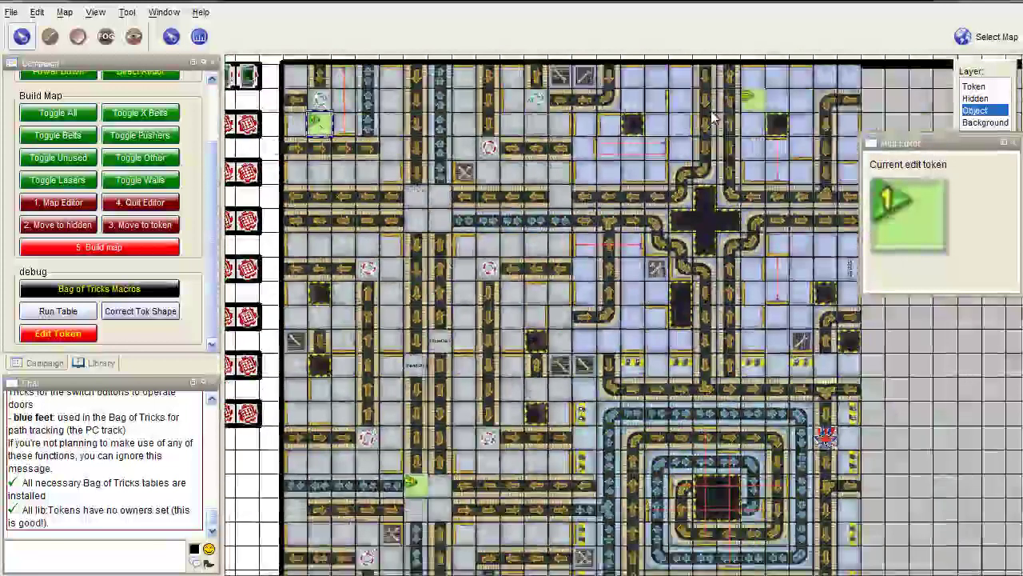
scroll(464, 200, "down", 1)
scroll(344, 140, "down", 1)
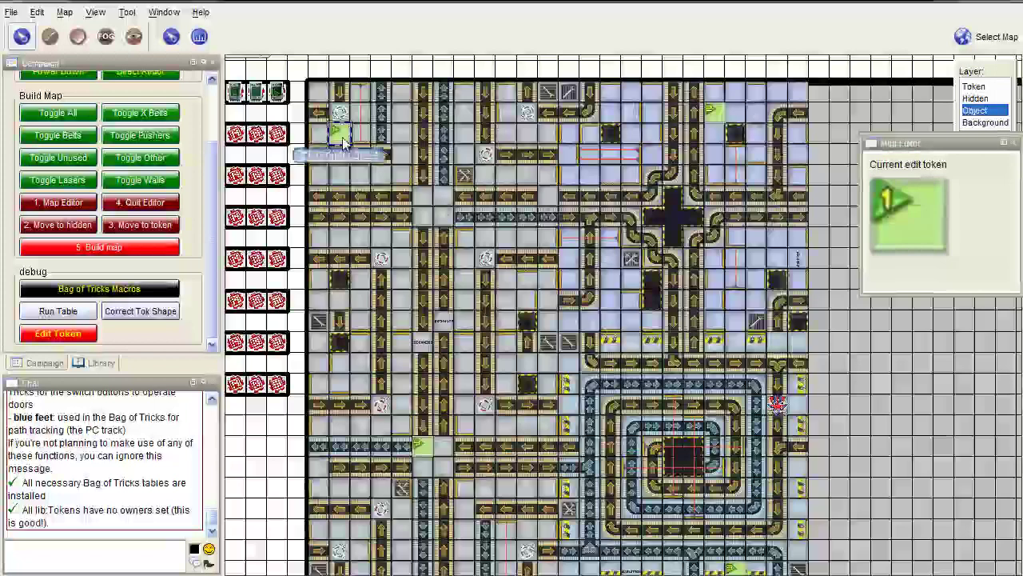
left_click(339, 138)
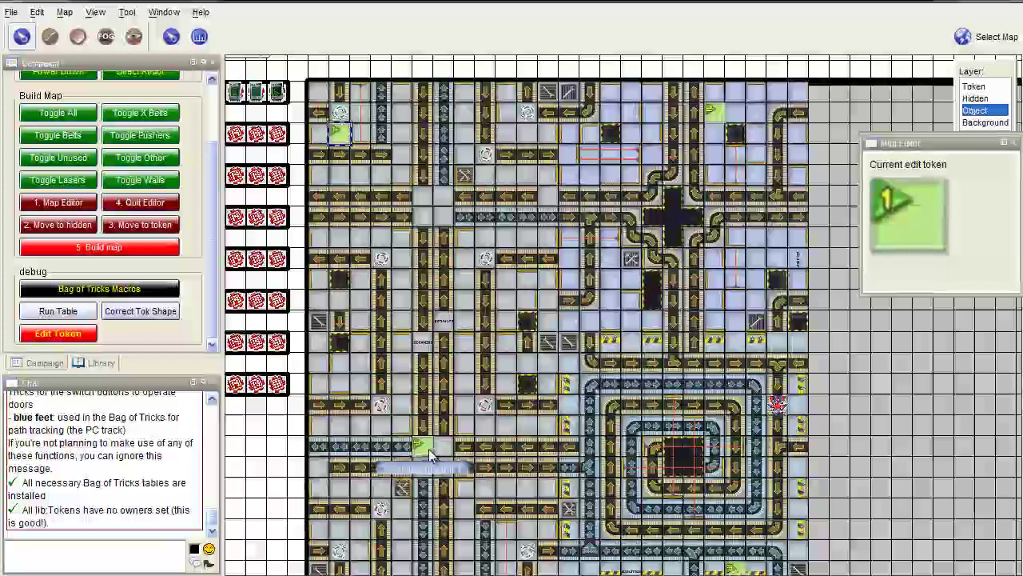
left_click_drag(470, 220, 466, 323)
left_click_drag(290, 94, 475, 164)
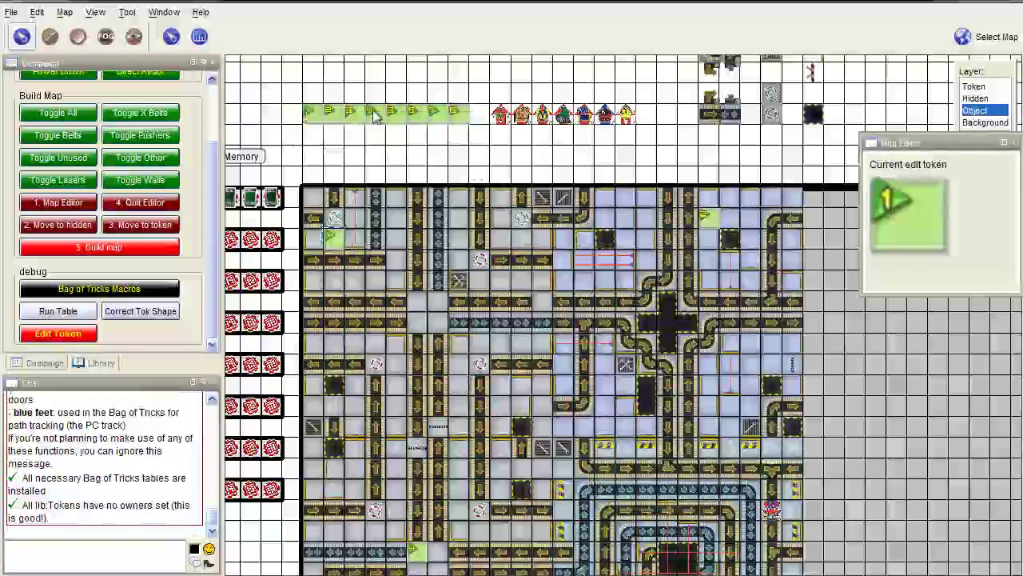
left_click_drag(471, 354, 454, 243)
scroll(472, 249, "down", 1)
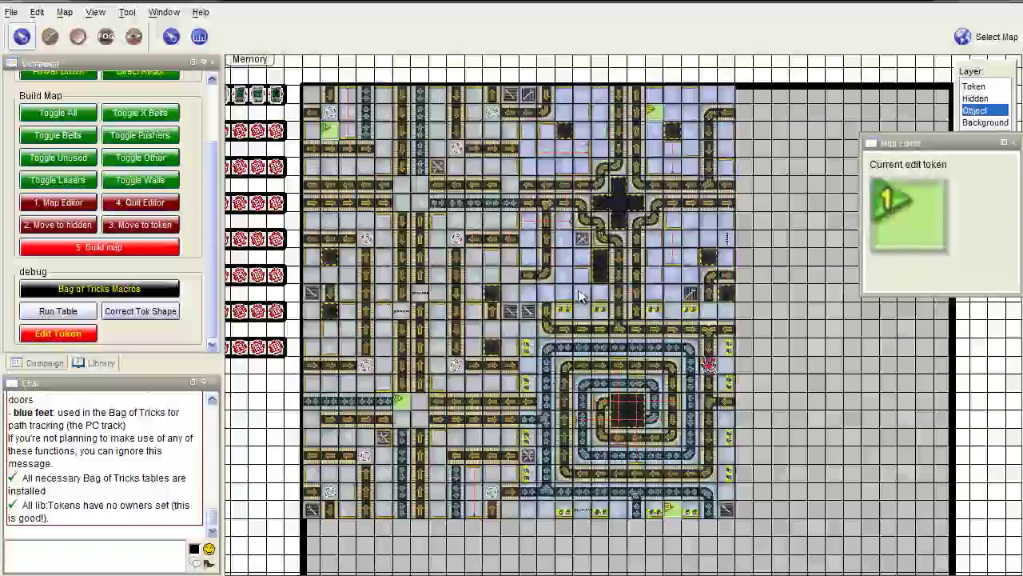
Step: Switch to the token layer and move the robot off the Maelstrom board to the row of robots above the boards
left_click(974, 86)
mouse_move(708, 365)
left_click_drag(708, 364, 470, 125)
left_click_drag(438, 303, 400, 211)
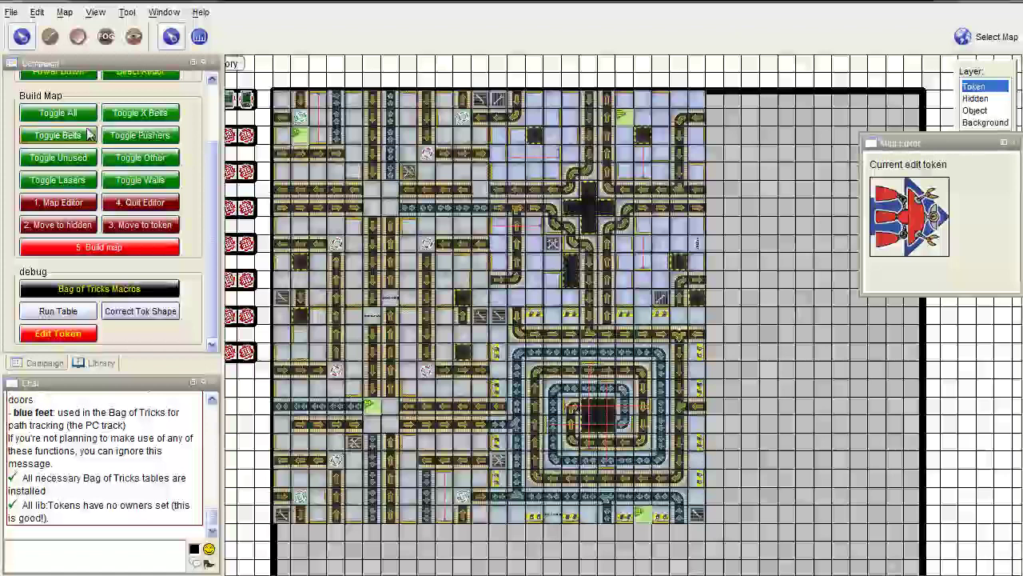
Step: Initialize the map with the listed Exchange, Cross and Maelstrom boards and Checkpoints One to Four
scroll(156, 184, "up", 3)
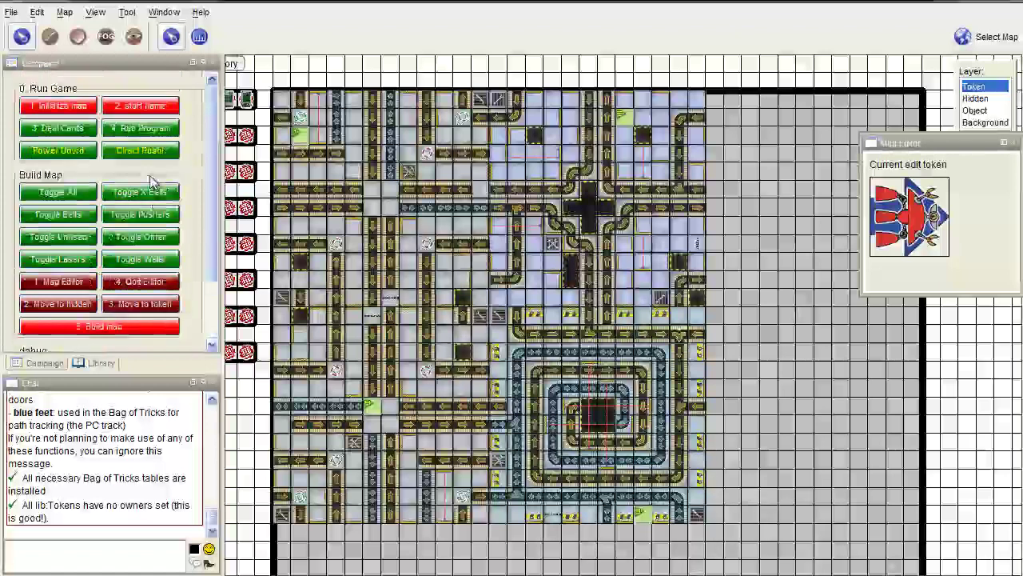
left_click(53, 109)
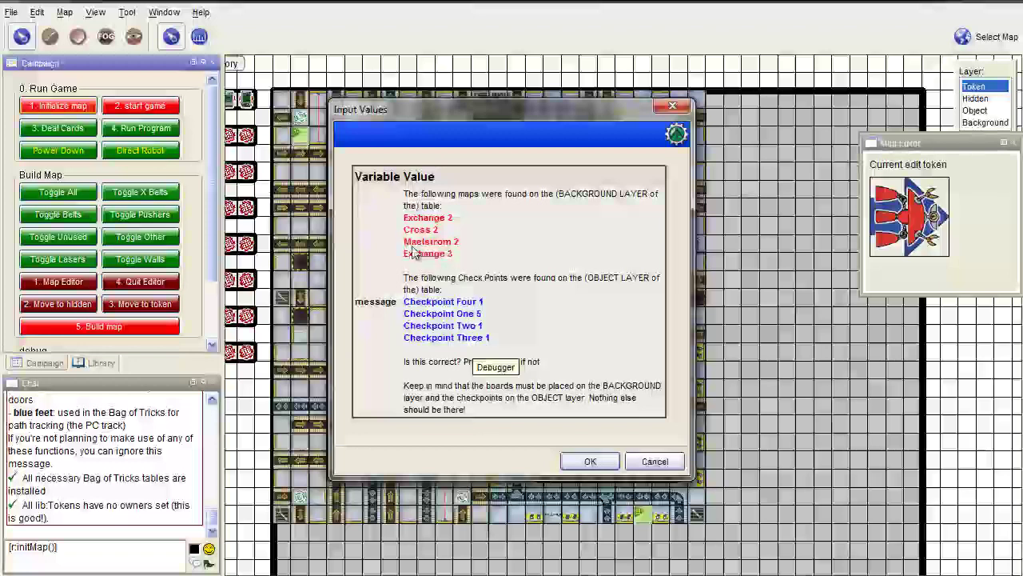
left_click(601, 465)
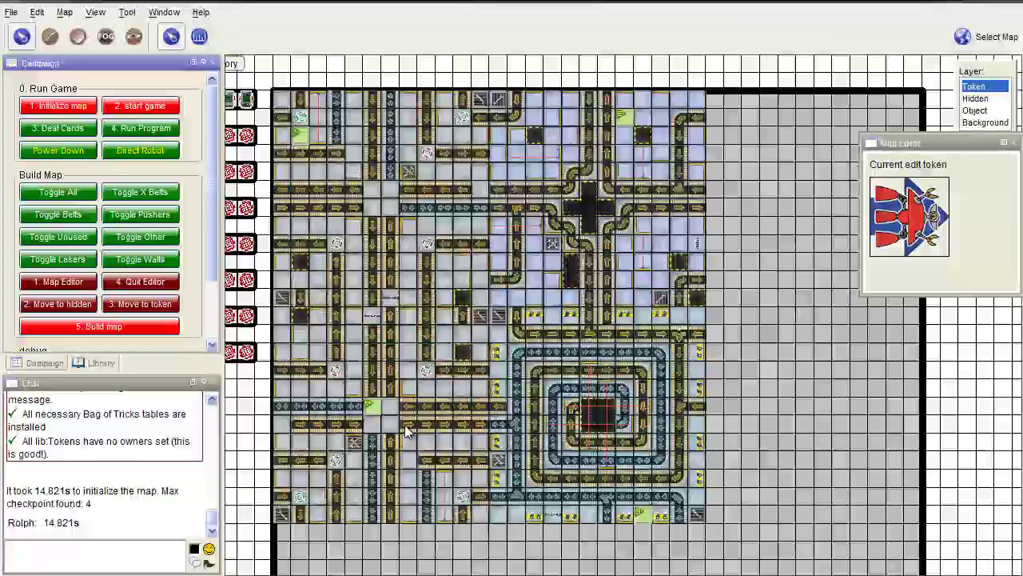
Step: Delete the card tokens from Player 1's register and memory row
left_click_drag(306, 166, 490, 207)
left_click_drag(271, 118, 449, 176)
key("Delete")
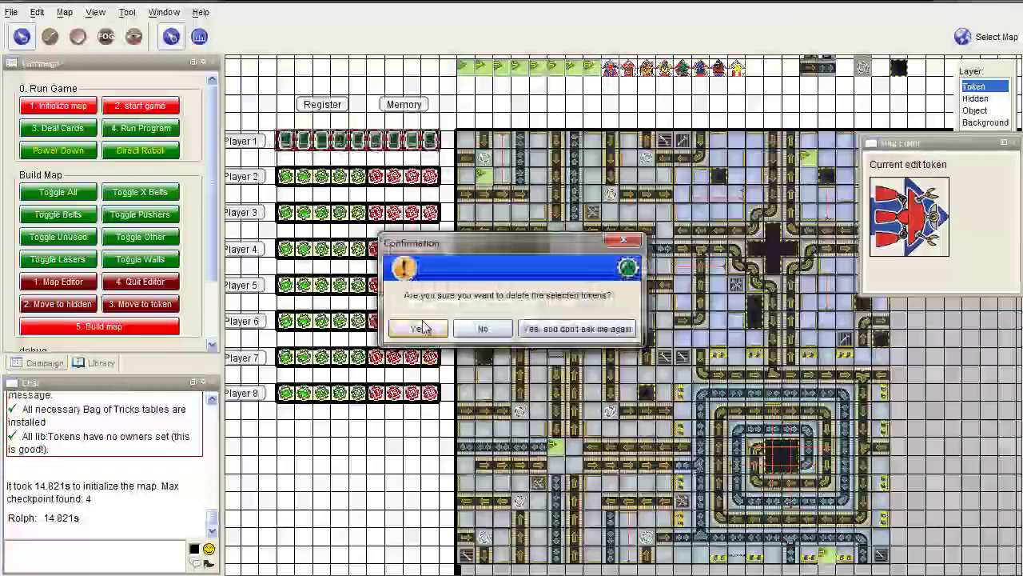
left_click(424, 329)
left_click_drag(409, 263, 202, 272)
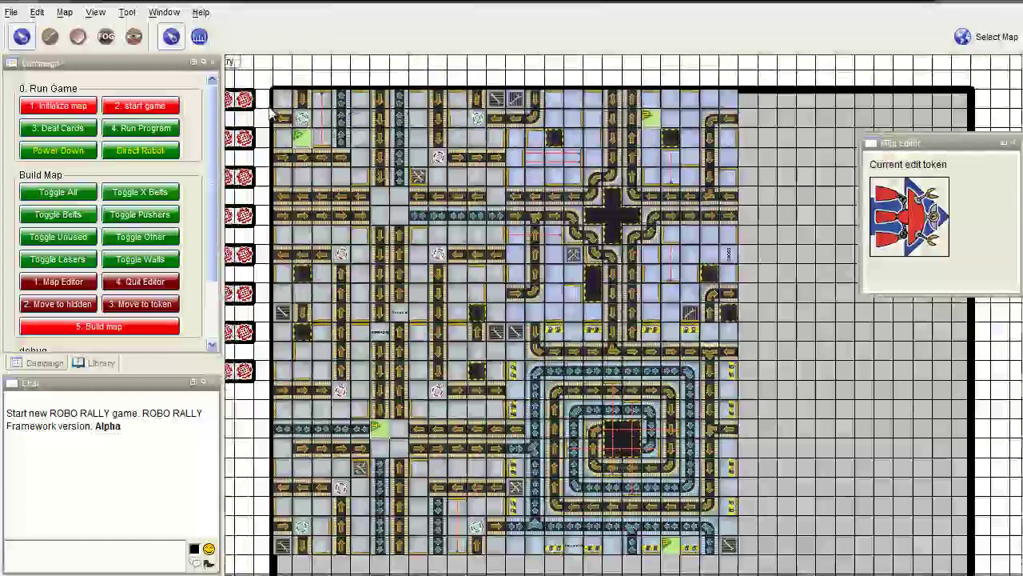
left_click(139, 105)
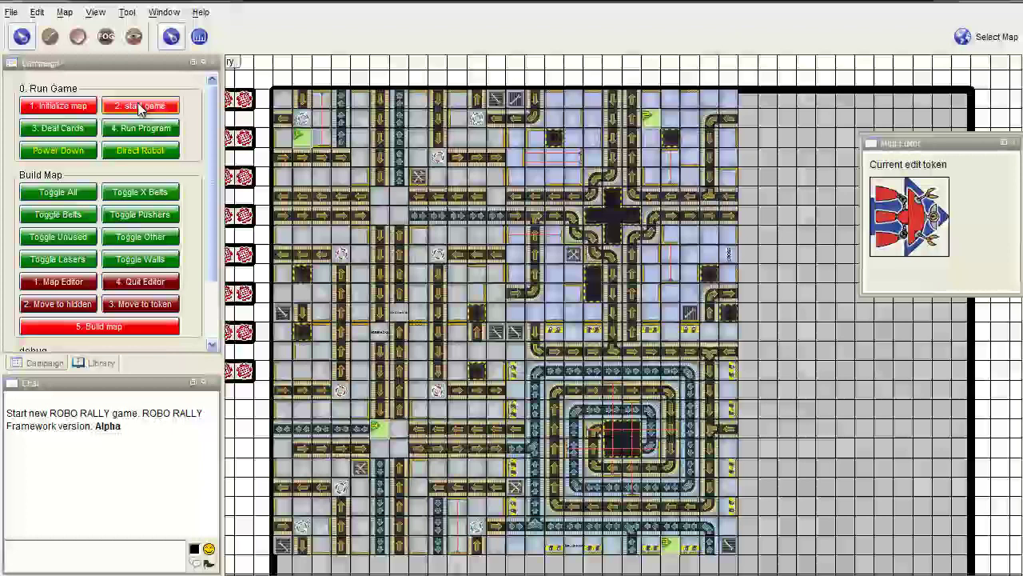
left_click(138, 105)
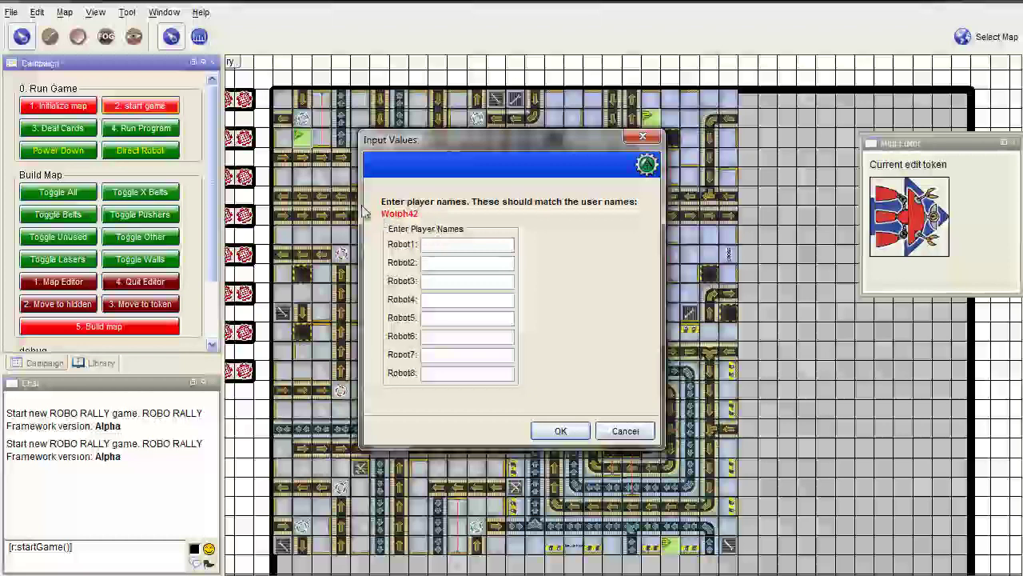
left_click(623, 433)
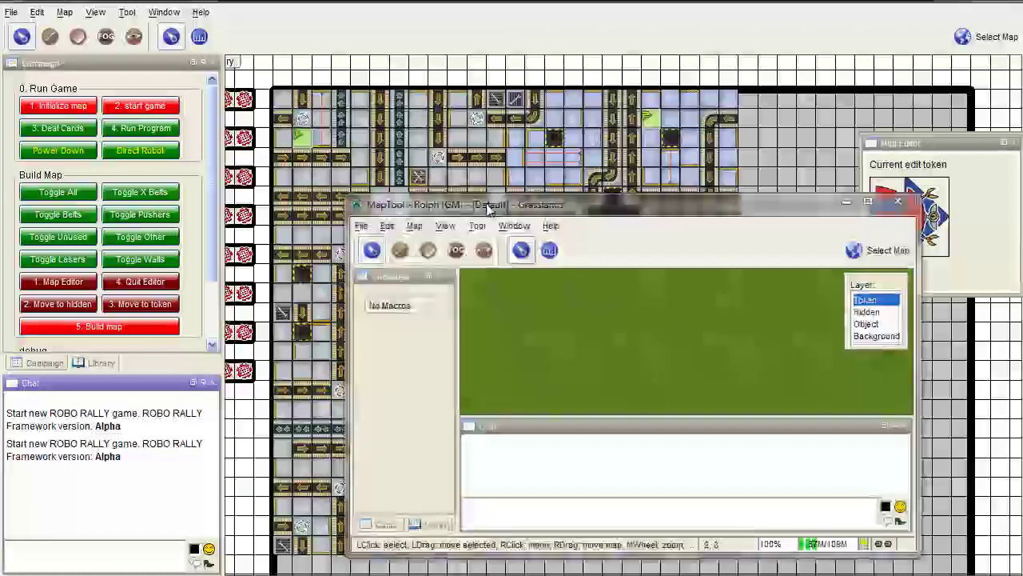
Step: Connect the second MapTool window to the running RPTools.net server with the Gm role, accepting the external IP address warning
left_click(362, 226)
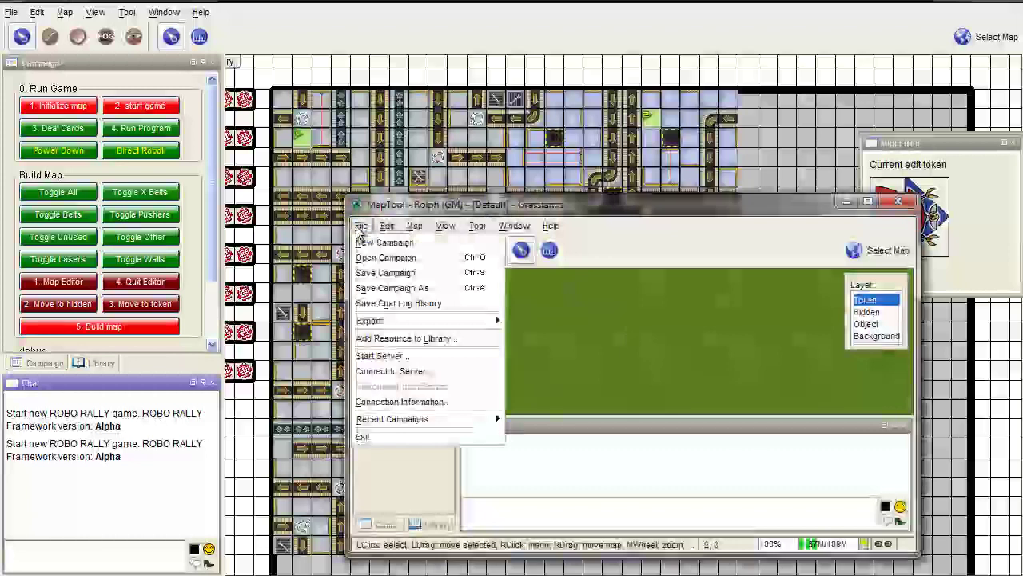
left_click(391, 373)
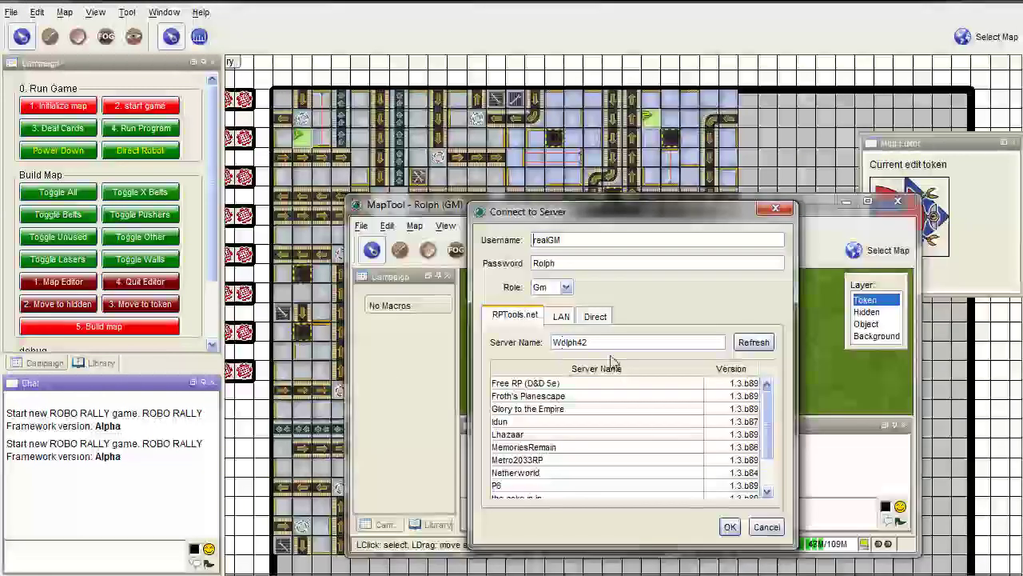
left_click(732, 529)
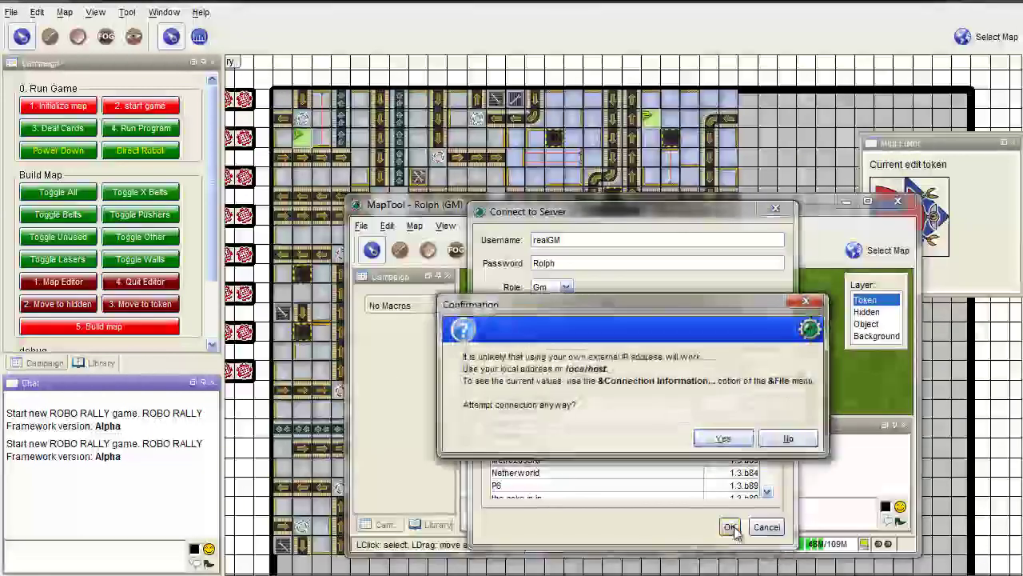
left_click(719, 443)
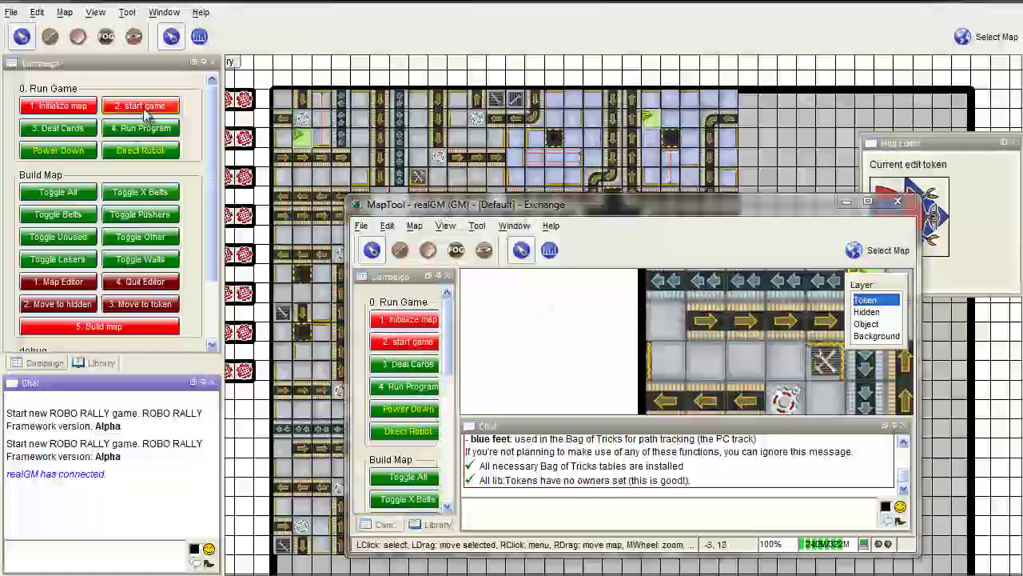
Step: In the main MapTool window, start the game with the two connected players' user names for Robot1 and Robot2
left_click(145, 115)
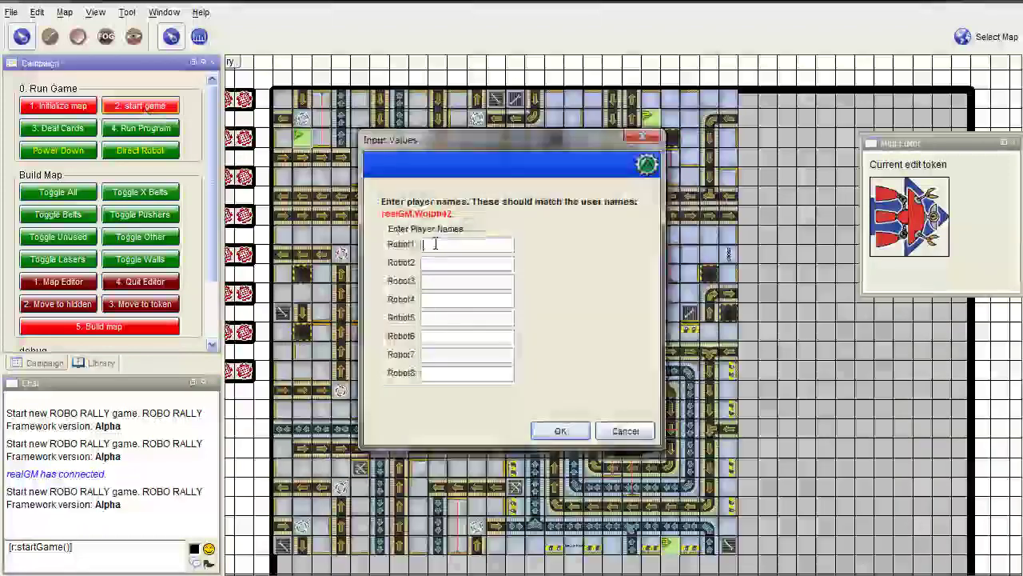
type("Wolph42")
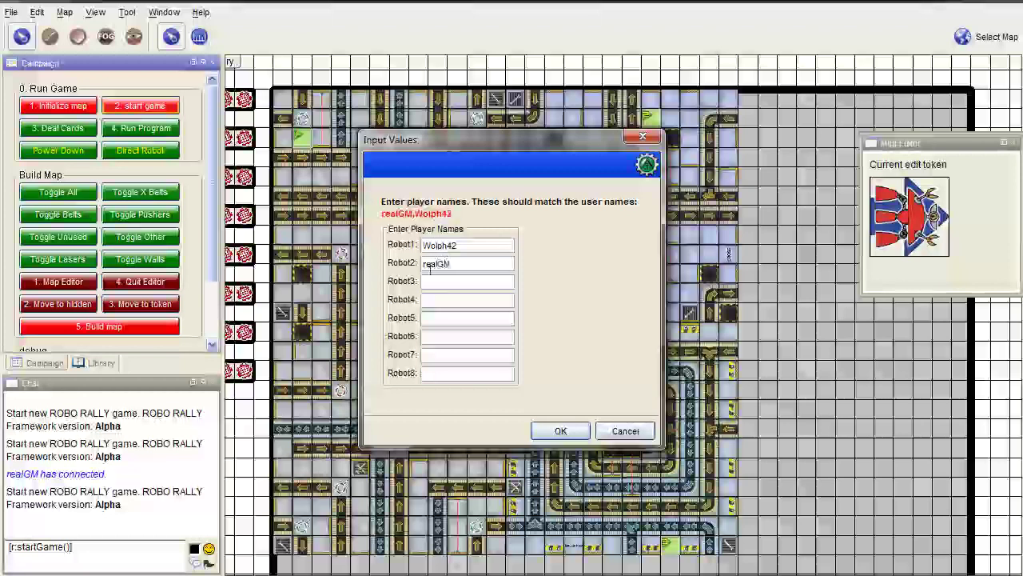
left_click(559, 432)
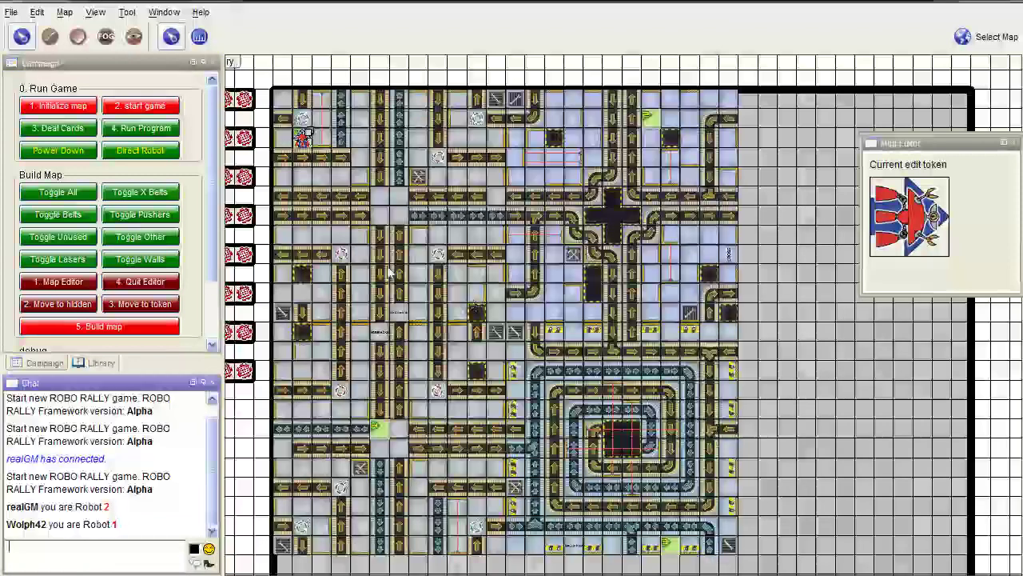
Step: Examine the robot placed on the starting checkpoint of the board and the players' register rows beside it
left_click_drag(303, 152, 417, 212)
mouse_move(416, 209)
scroll(417, 212, "up", 5)
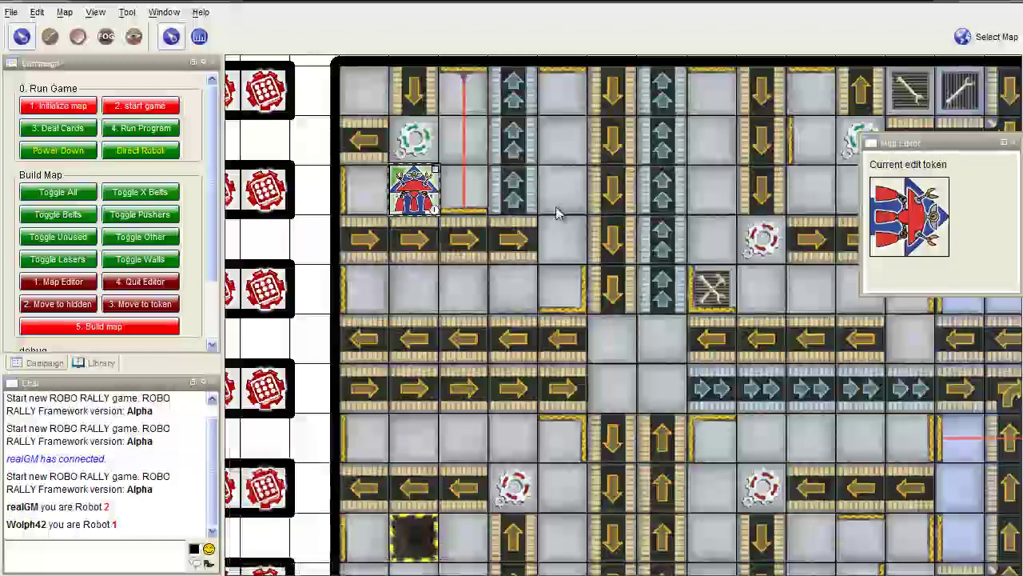
scroll(552, 214, "down", 2)
scroll(551, 215, "down", 2)
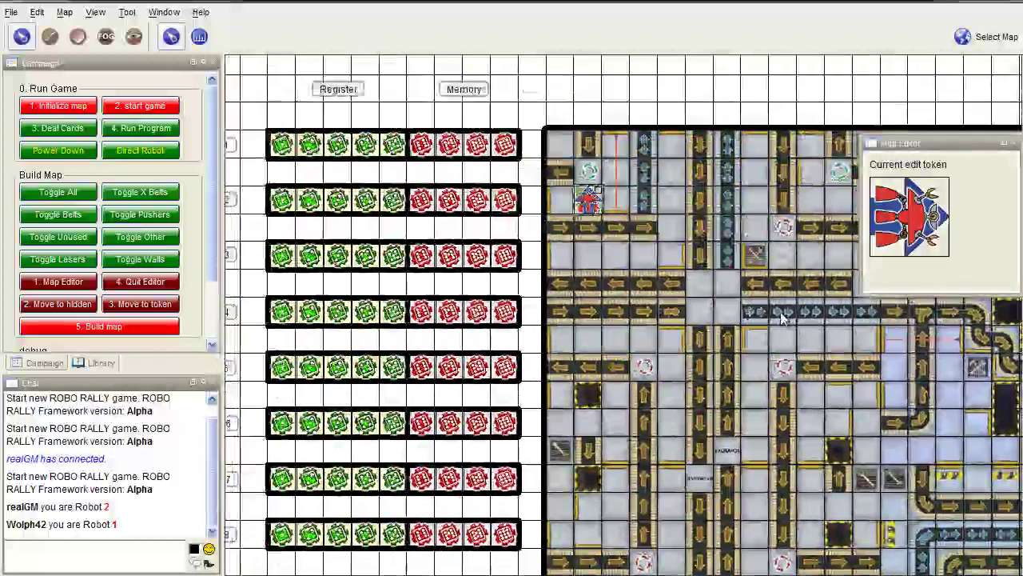
left_click_drag(782, 318, 615, 293)
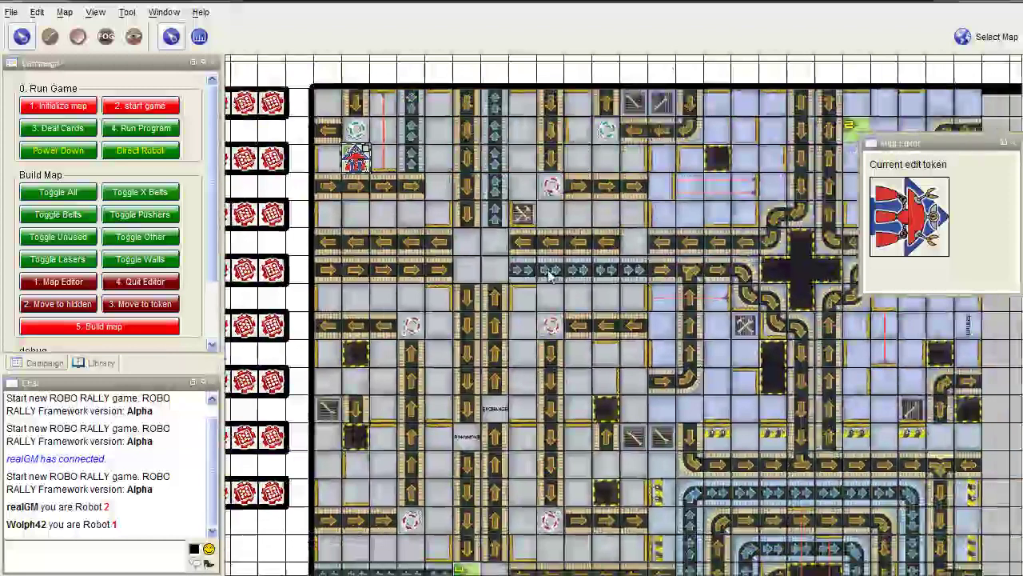
Step: In the second MapTool window, move Robot 1 two squares aside to uncover Robot 2, return it, and minimize the window
key("alt+Tab")
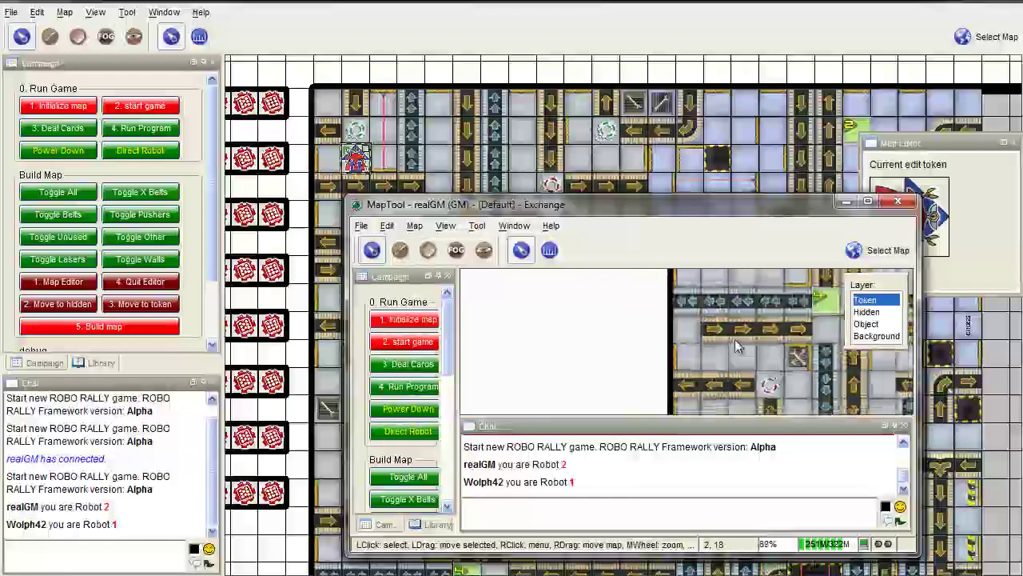
scroll(649, 372, "down", 4)
left_click_drag(649, 371, 657, 406)
left_click_drag(662, 329, 646, 404)
mouse_move(638, 322)
left_click_drag(638, 321, 680, 326)
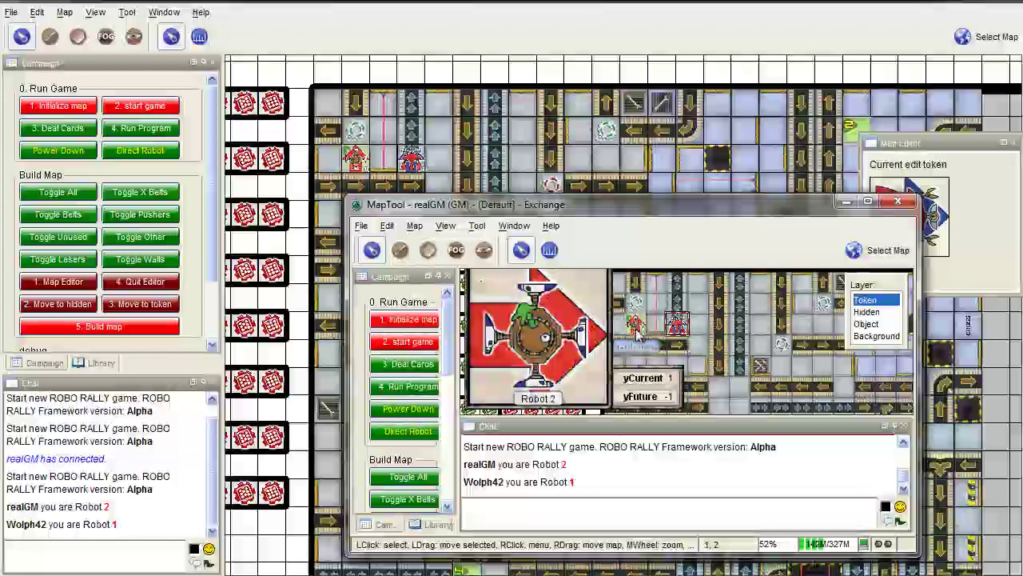
left_click_drag(678, 325, 651, 330)
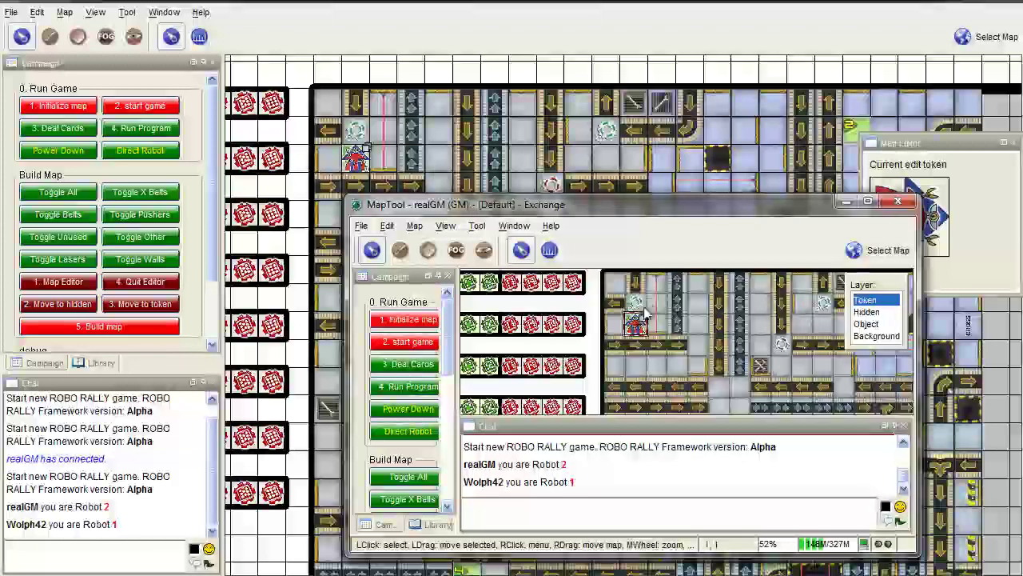
left_click(848, 201)
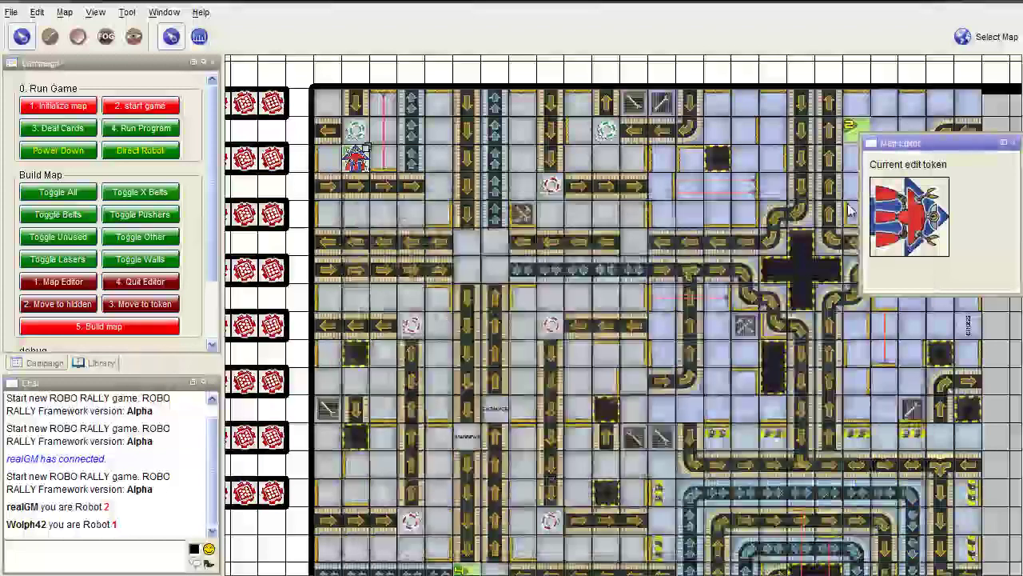
Step: Deal new cards to the players and inspect the ones in Player 1's register and memory row
left_click(56, 130)
left_click_drag(303, 152, 526, 178)
scroll(276, 132, "up", 3)
scroll(275, 133, "up", 4)
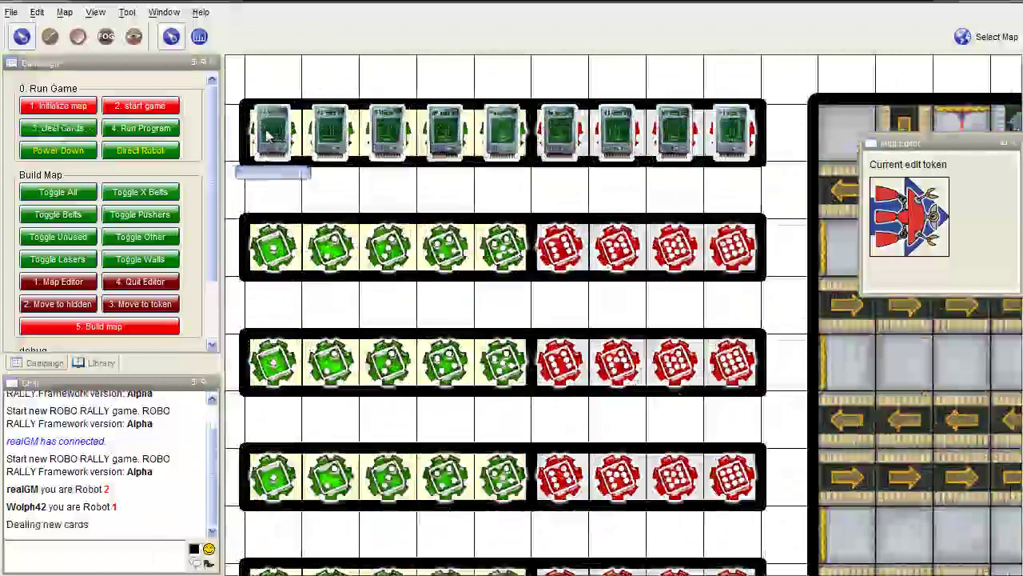
scroll(940, 115, "down", 2)
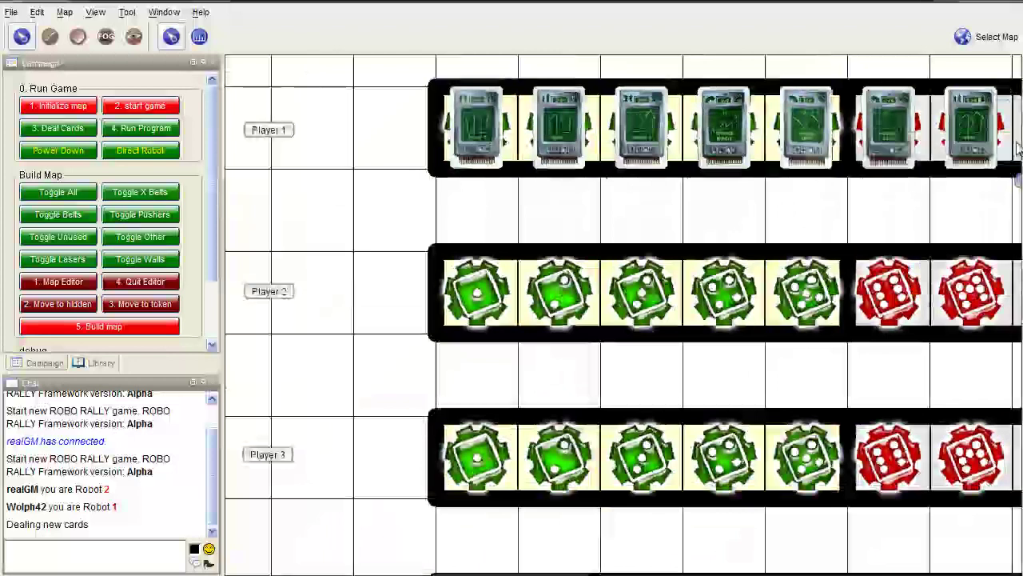
left_click_drag(852, 219, 679, 235)
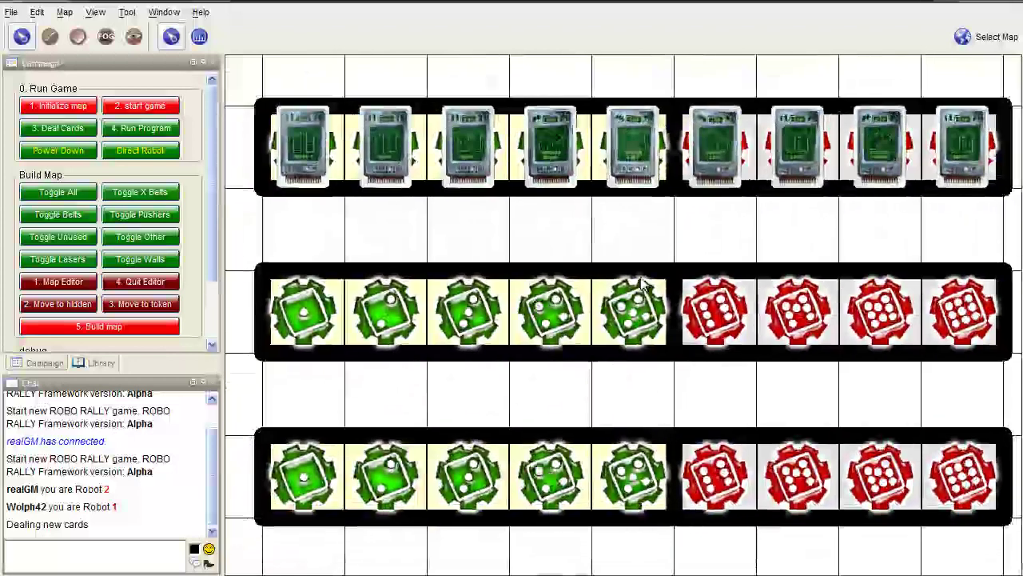
scroll(649, 382, "down", 1)
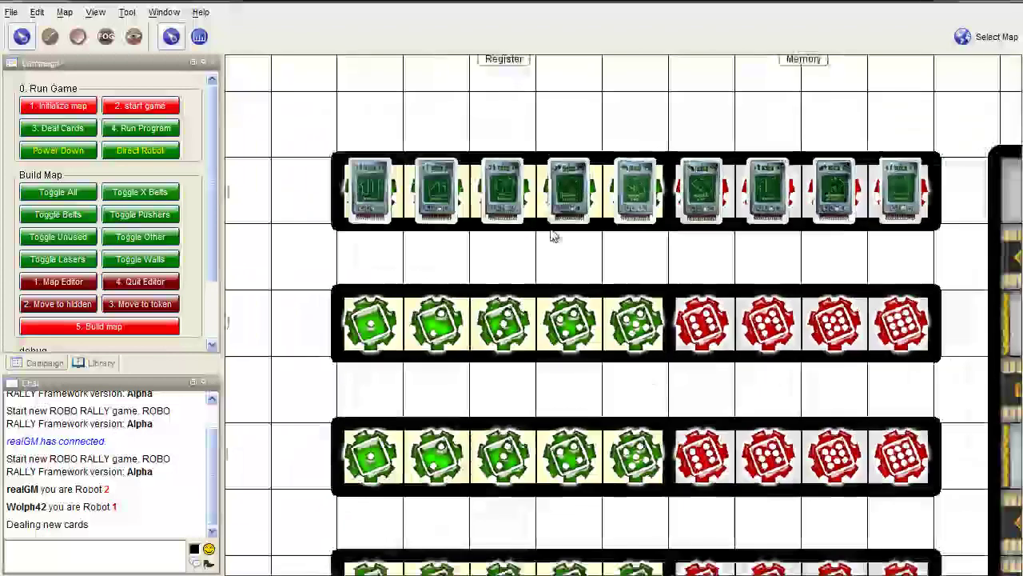
left_click_drag(729, 232, 655, 219)
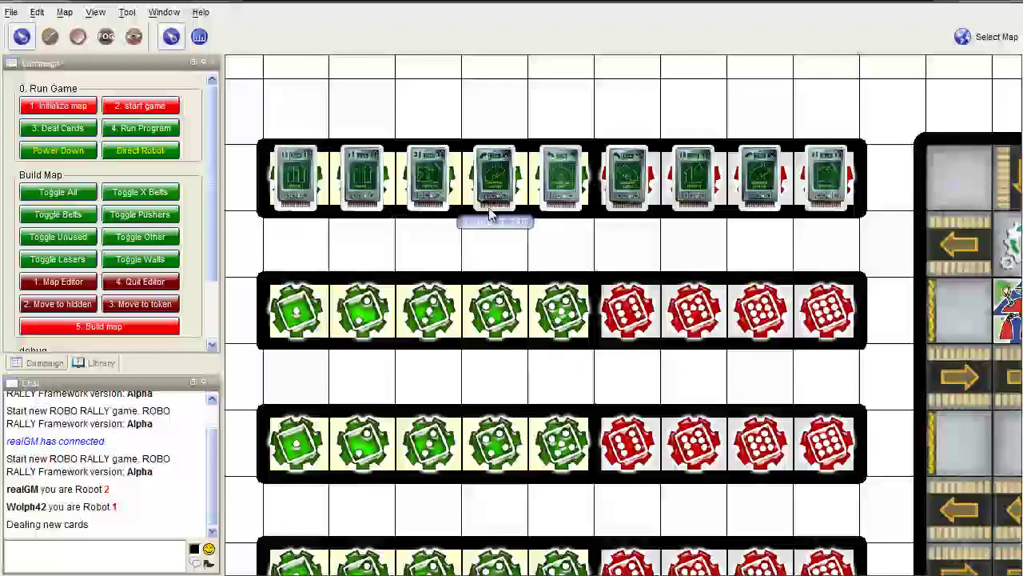
Step: Switch to the second MapTool window and examine the cards dealt in the Player 1 and Player 2 rows
key("alt+Tab")
key("shift+Tab")
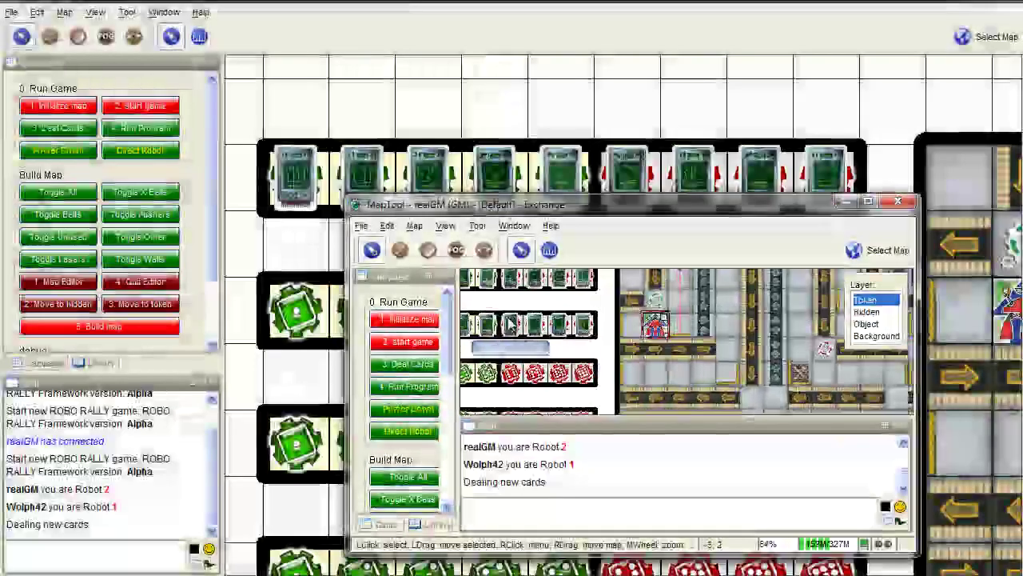
scroll(552, 310, "up", 1)
left_click_drag(627, 317, 632, 317)
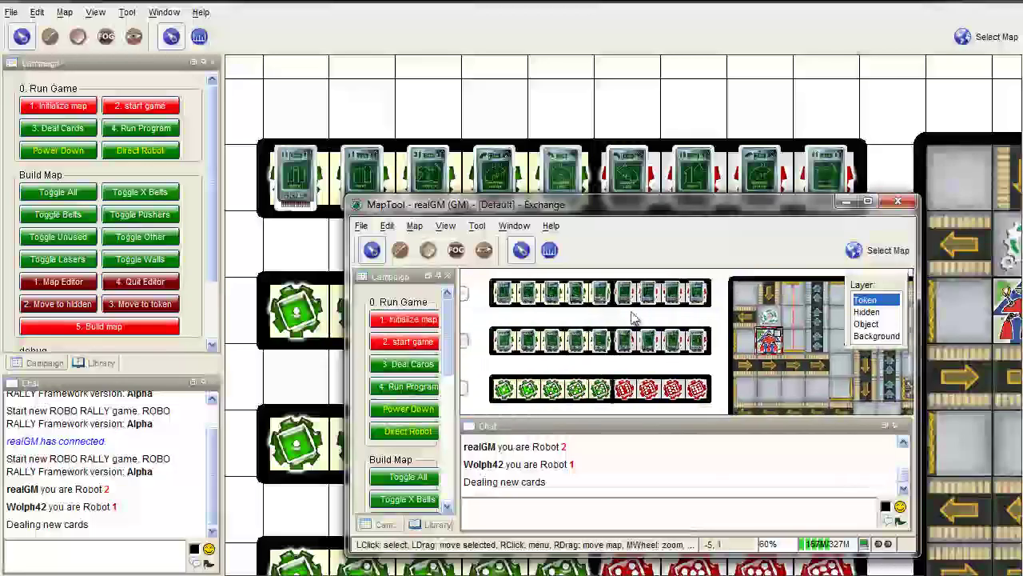
Step: Reconnect the second MapTool window to the server with the Player role, and minimize it
left_click(361, 226)
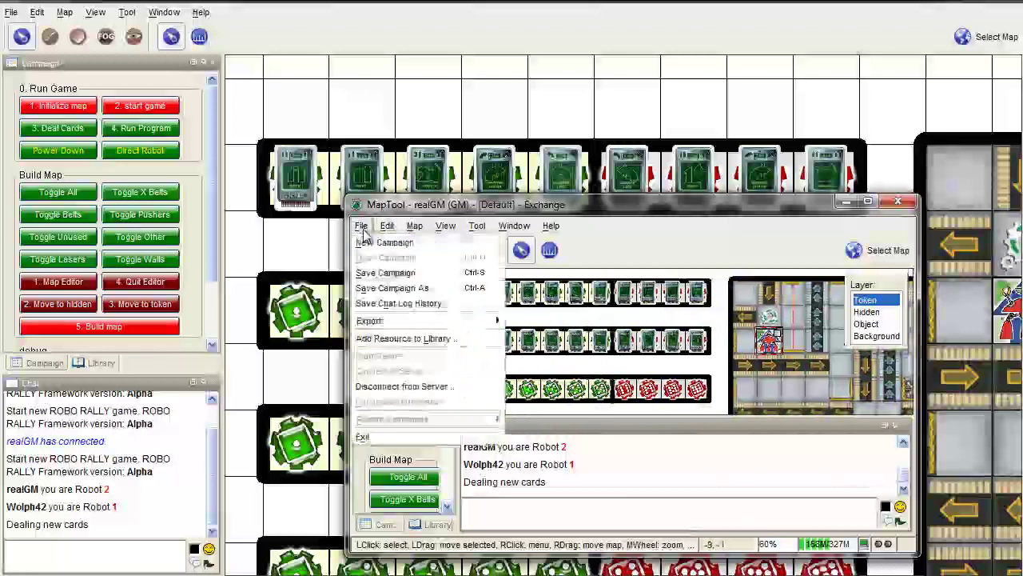
left_click(560, 205)
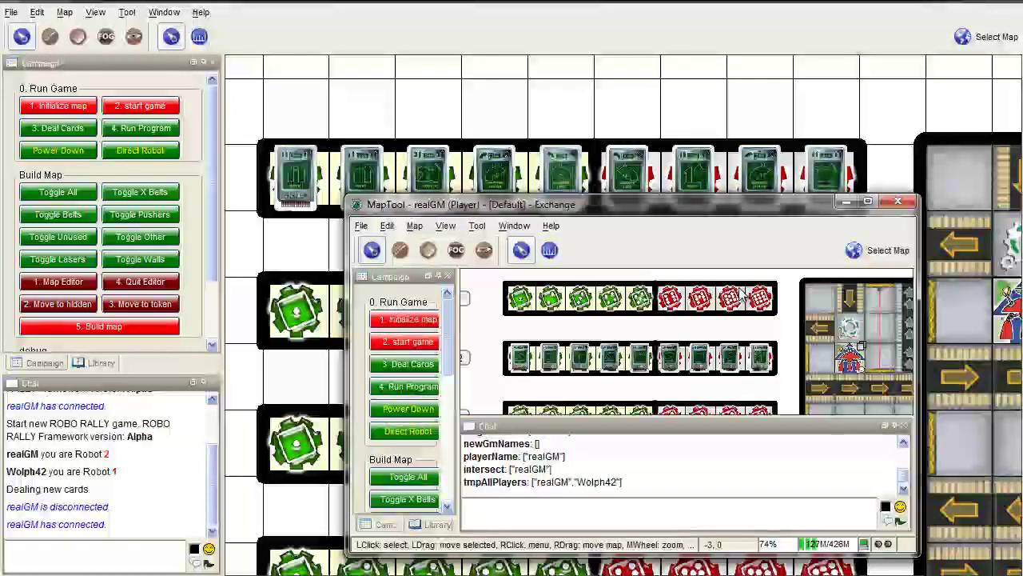
left_click(846, 202)
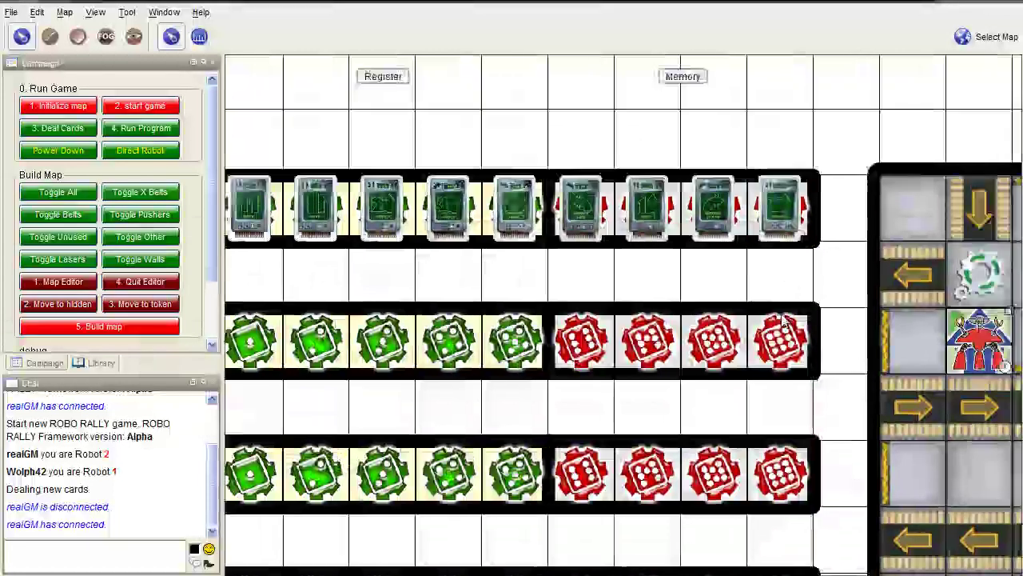
Step: Set the direction of Robot 1 on the starting checkpoint to East
left_click_drag(499, 248, 541, 287)
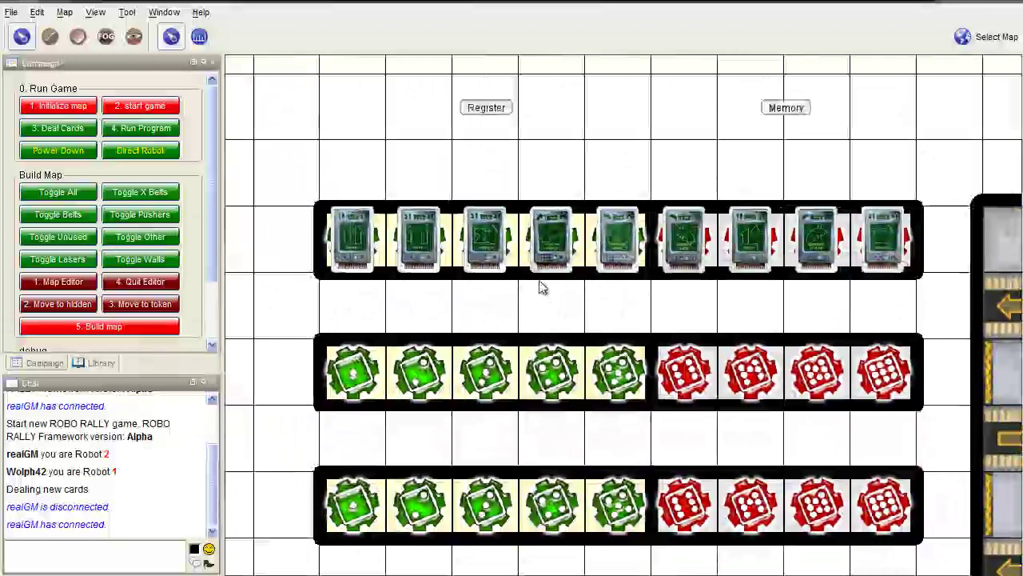
left_click_drag(894, 340, 651, 310)
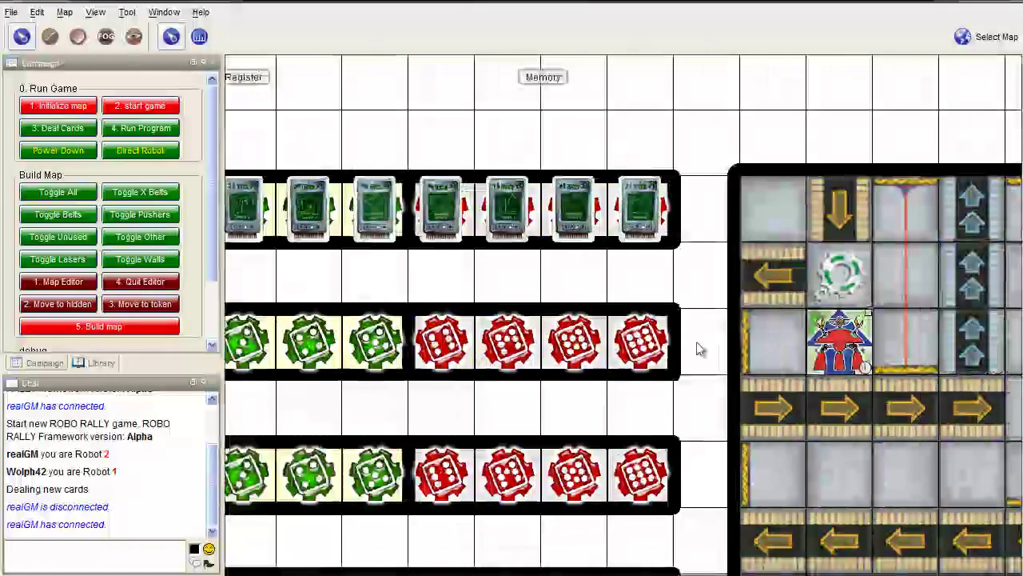
left_click_drag(698, 349, 454, 312)
mouse_move(595, 312)
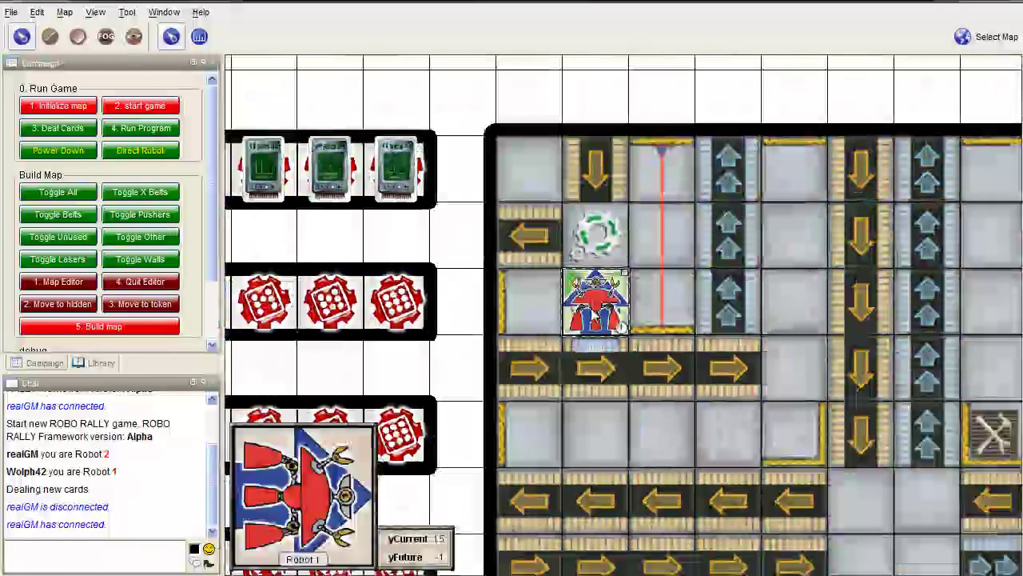
left_click_drag(668, 239, 501, 223)
scroll(578, 245, "down", 4)
left_click_drag(578, 244, 537, 239)
left_click(140, 150)
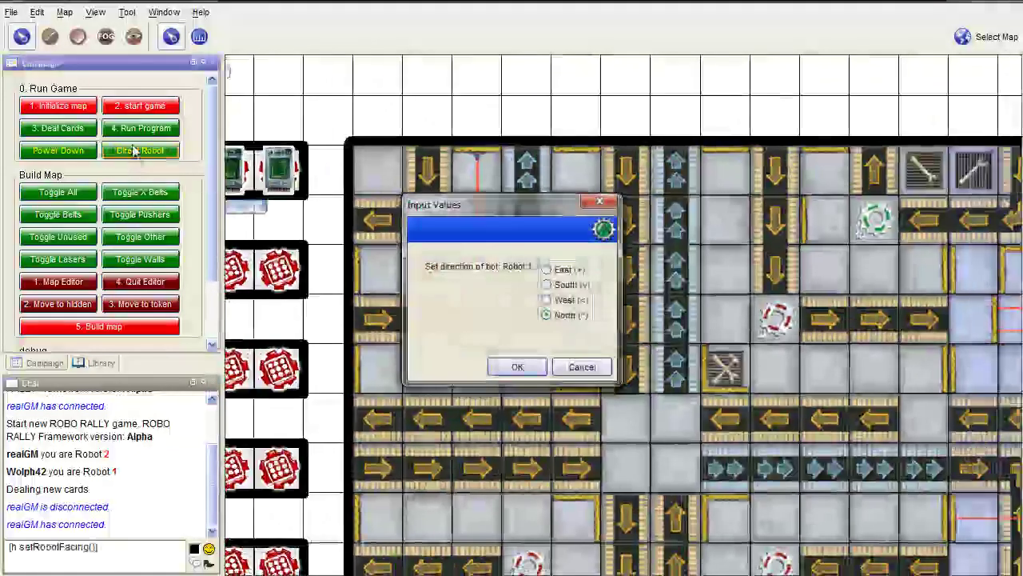
left_click_drag(526, 223, 668, 212)
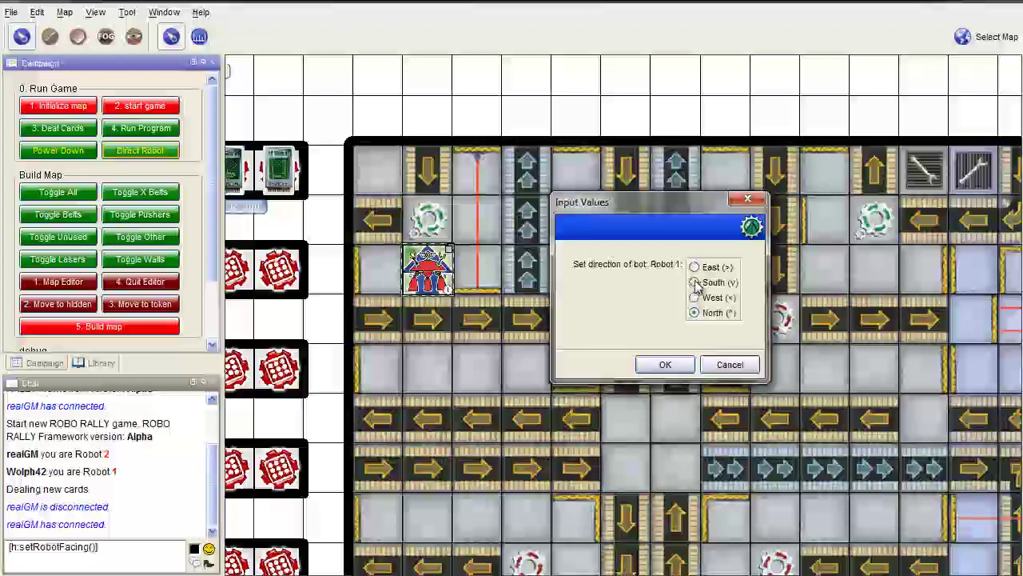
left_click(668, 365)
Step: Examine Player 1's dealt cards and the board around Robot 1 to plan the robot's route
left_click_drag(368, 294, 622, 324)
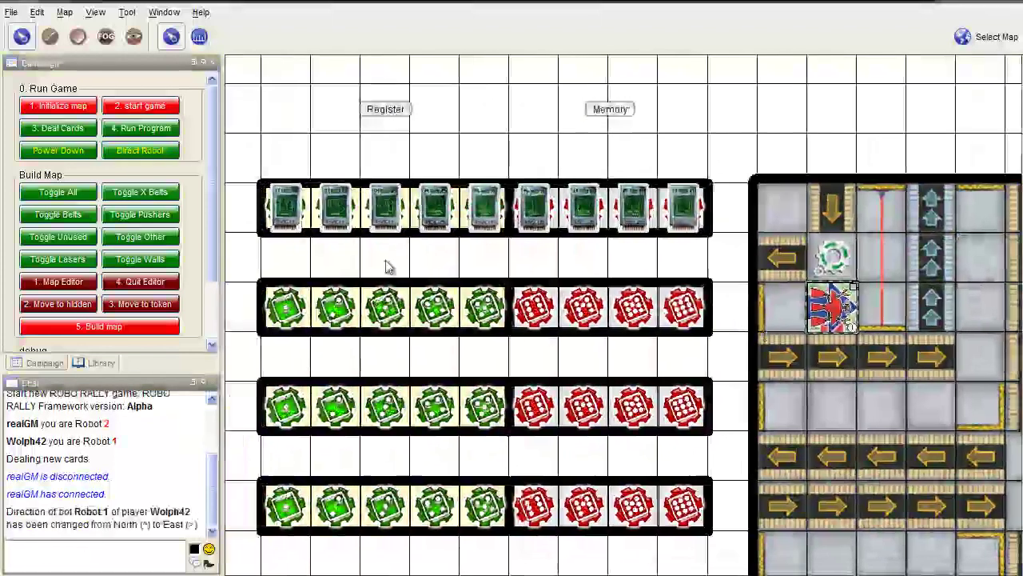
scroll(384, 283, "up", 2)
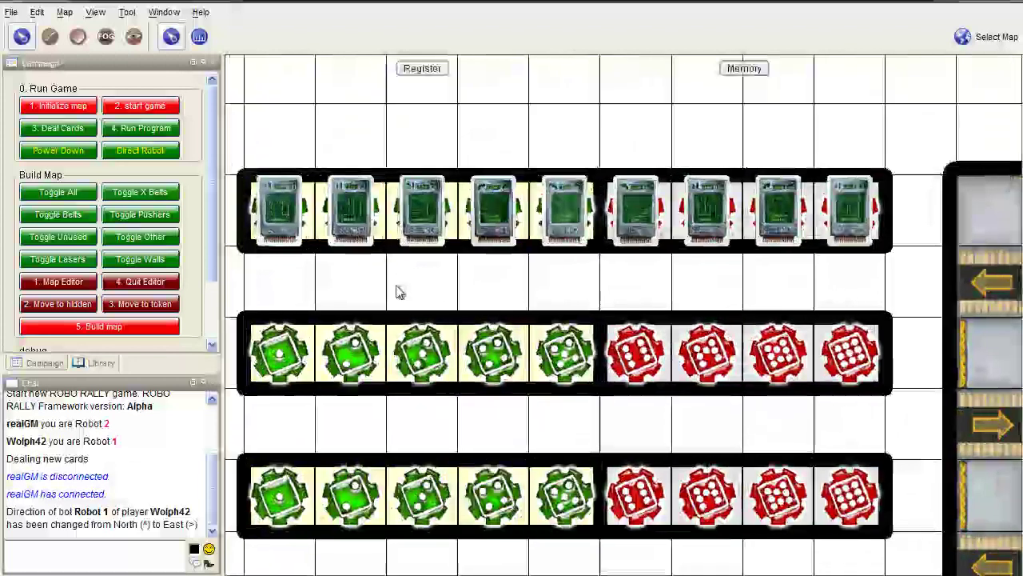
scroll(434, 269, "down", 3)
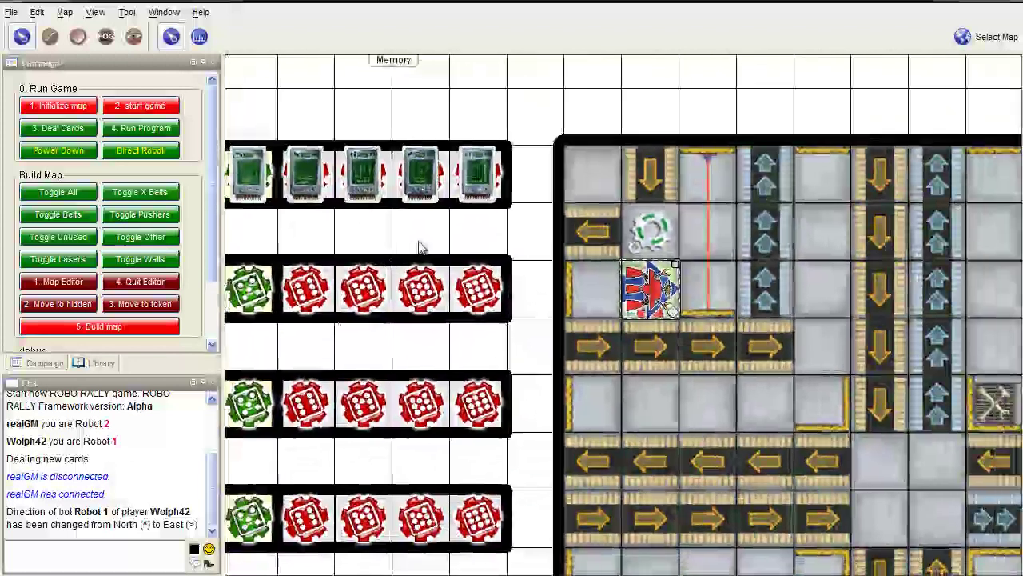
left_click_drag(748, 297, 605, 264)
scroll(604, 261, "down", 5)
left_click_drag(739, 288, 517, 288)
scroll(528, 286, "down", 1)
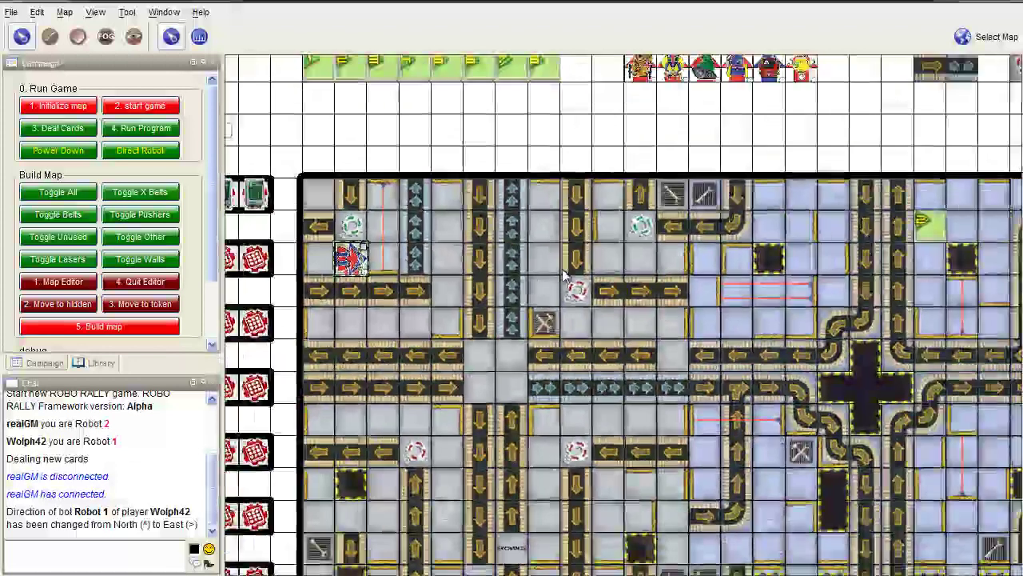
left_click_drag(489, 260, 719, 250)
left_click_drag(523, 254, 773, 278)
scroll(557, 270, "up", 10)
left_click_drag(557, 270, 537, 339)
scroll(391, 299, "up", 3)
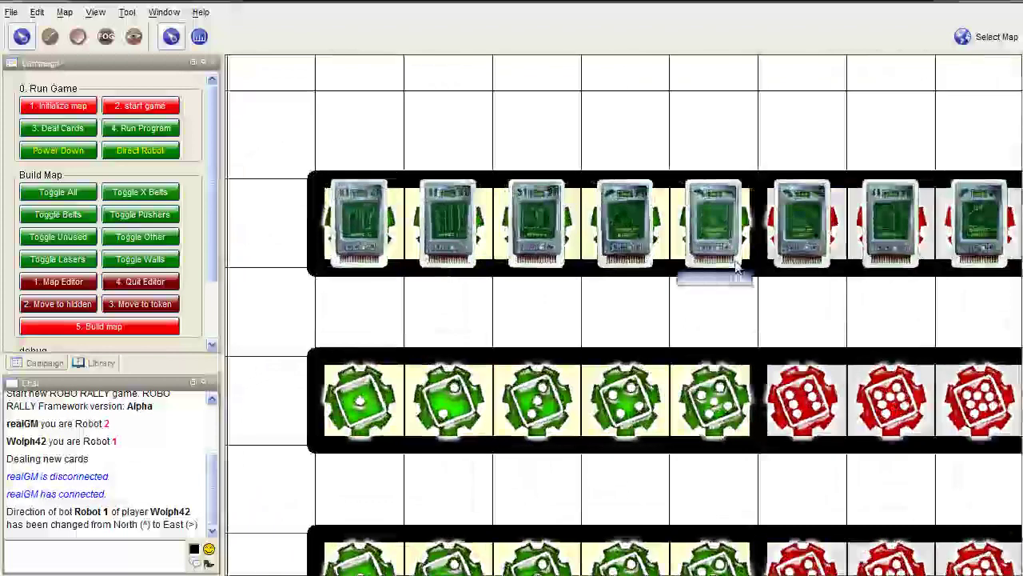
Step: Move Player 1's dealt cards out of the register and memory slots into the space directly above the row
scroll(510, 295, "down", 3)
left_click_drag(264, 189, 782, 174)
left_click(303, 320)
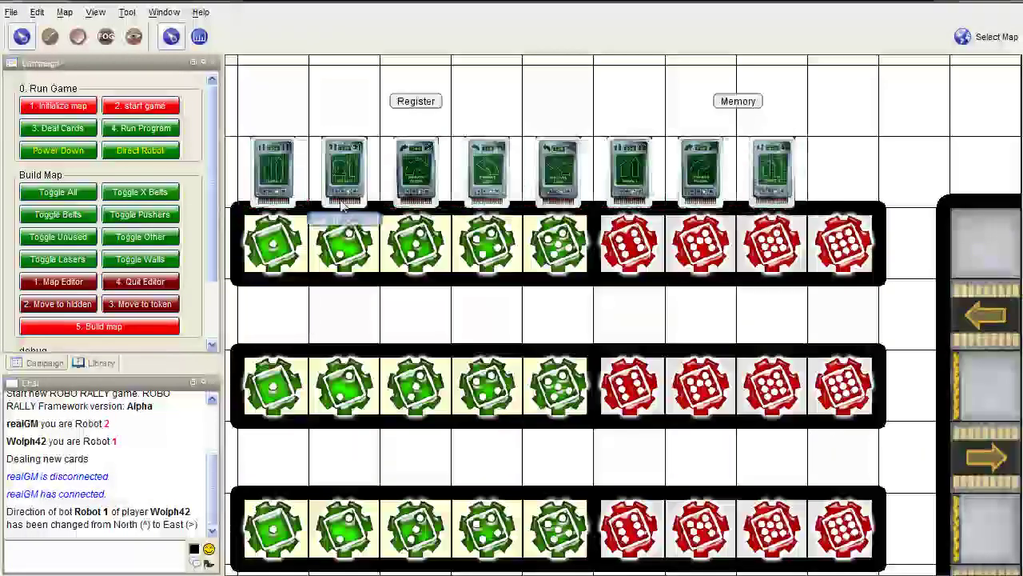
Step: Fill Player 1's five register slots with move cards and put the four remaining cards in the memory slots
left_click_drag(671, 378, 827, 417)
left_click_drag(490, 207, 433, 274)
left_click_drag(361, 208, 495, 280)
left_click_drag(425, 209, 568, 280)
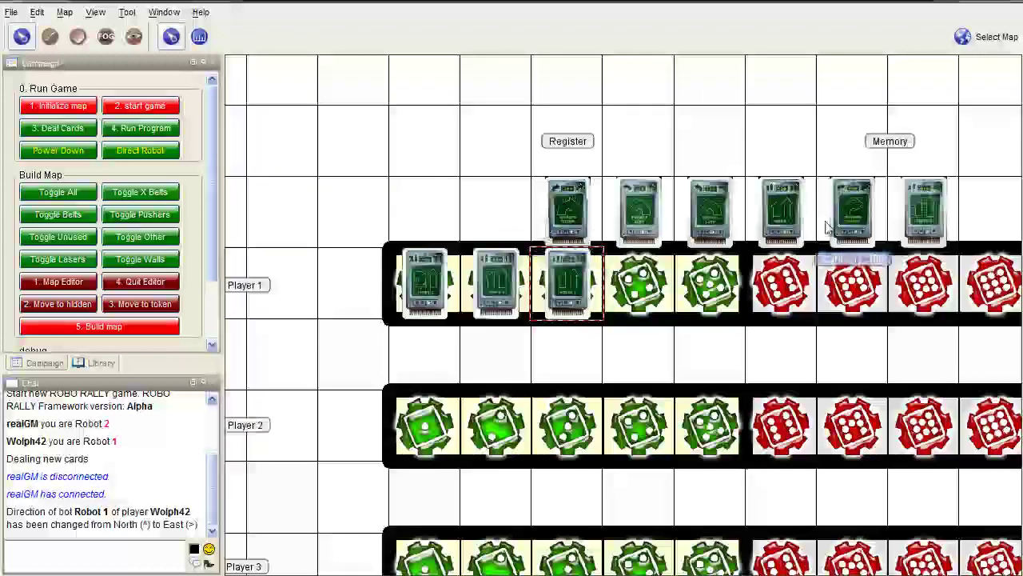
left_click_drag(924, 209, 710, 284)
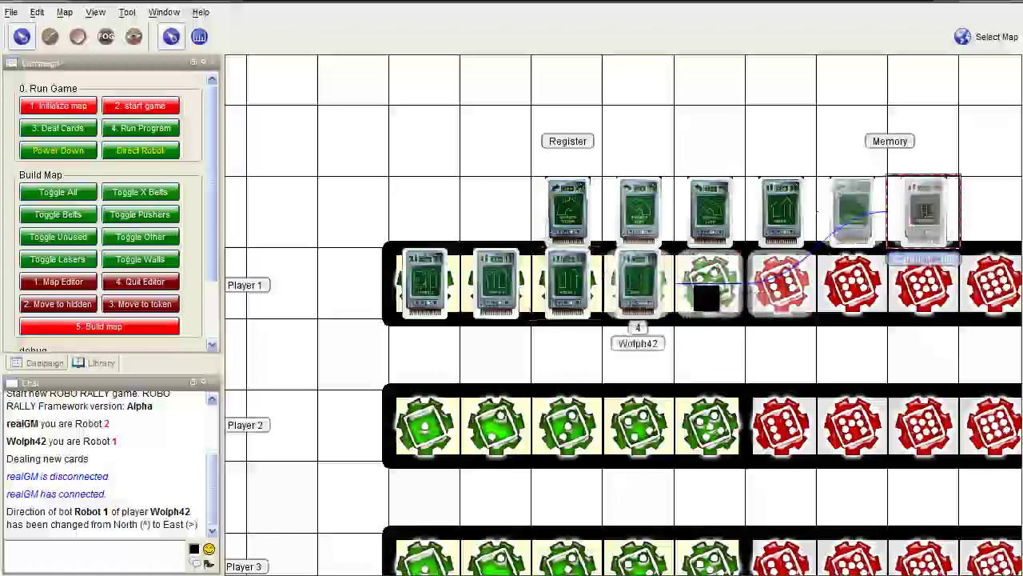
left_click_drag(800, 214, 724, 296)
left_click_drag(516, 165, 928, 206)
left_click_drag(852, 210, 776, 224)
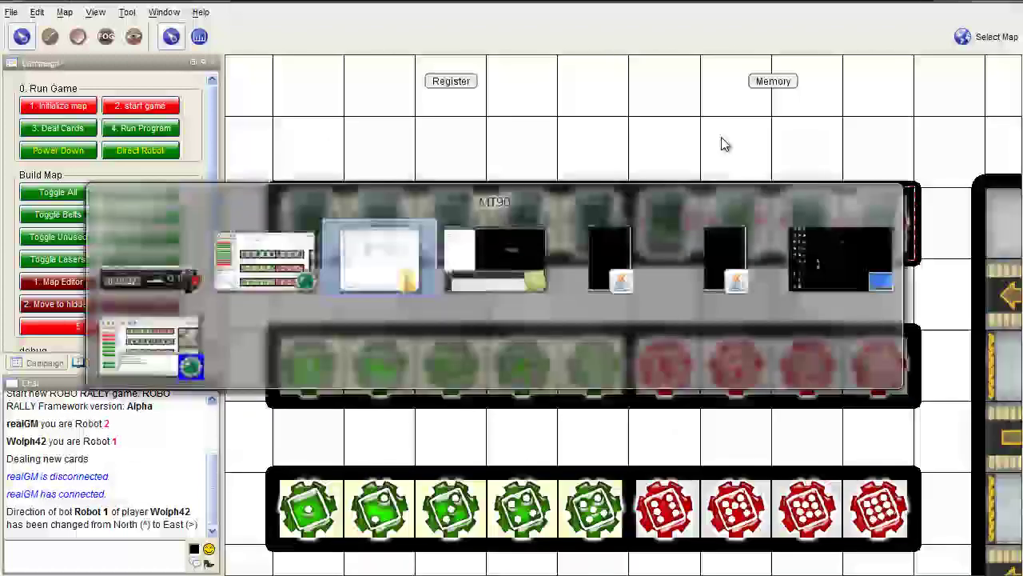
Step: Switch to the second MapTool window to check the other player's view, and minimize it
key("alt+Tab")
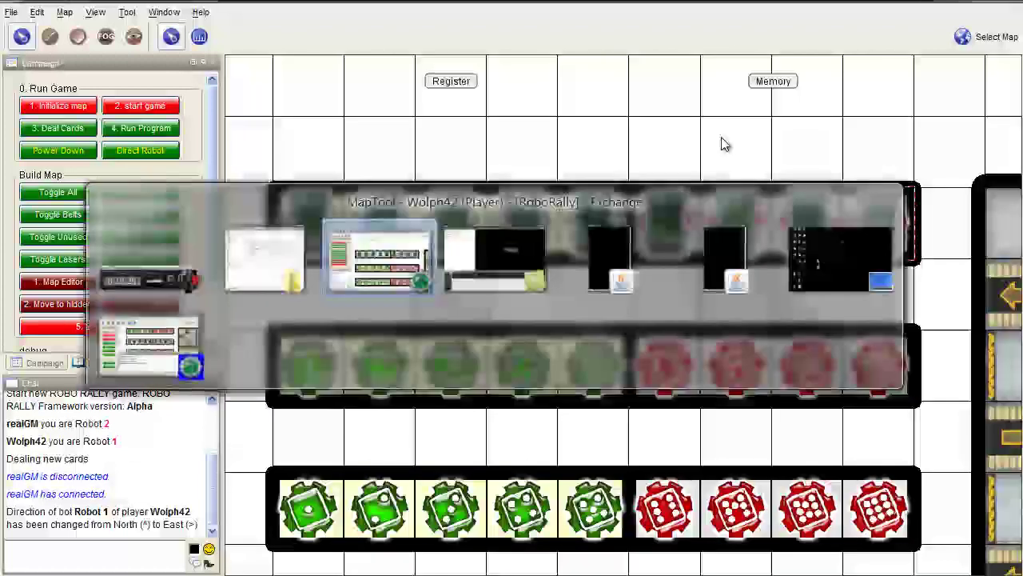
key("alt+Tab")
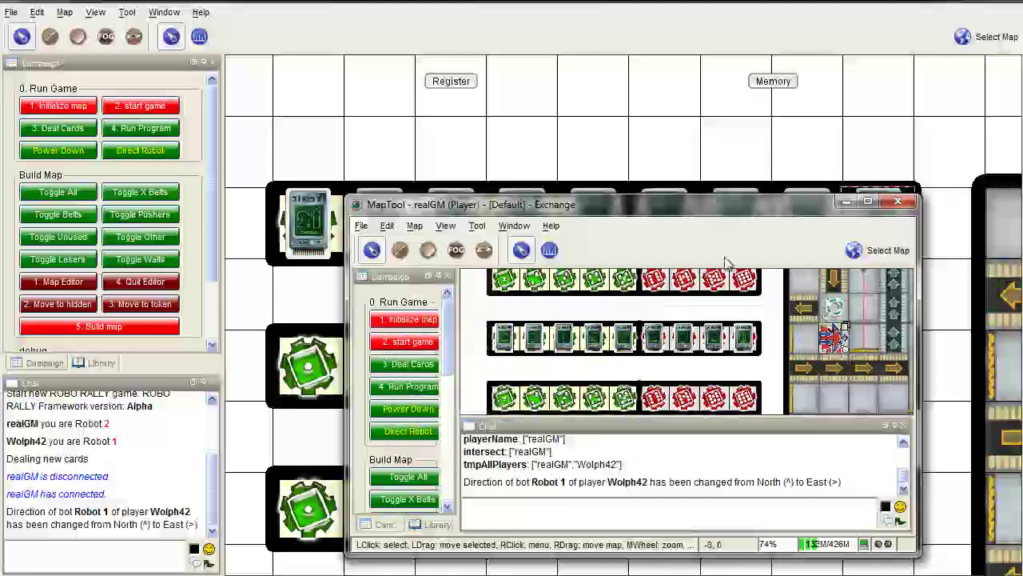
left_click(846, 201)
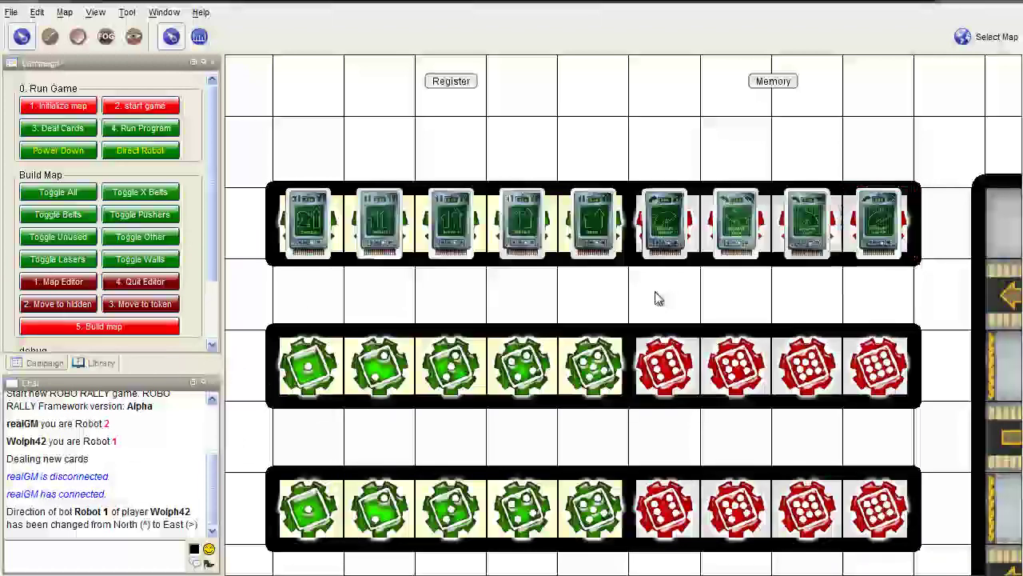
Step: Clear the chat with /clr and run the robots' program
scroll(631, 292, "down", 2)
scroll(576, 268, "down", 1)
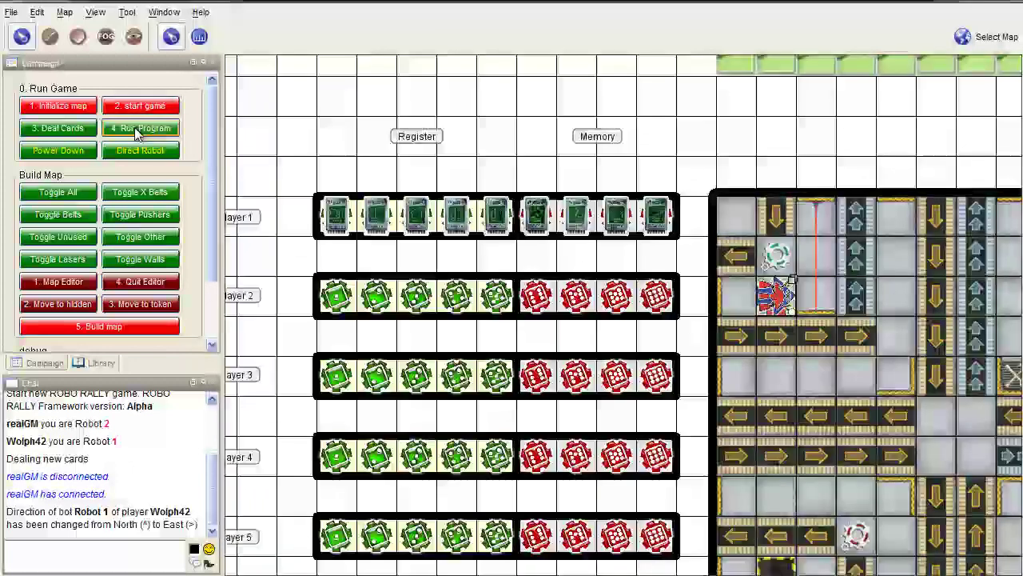
scroll(368, 91, "down", 3)
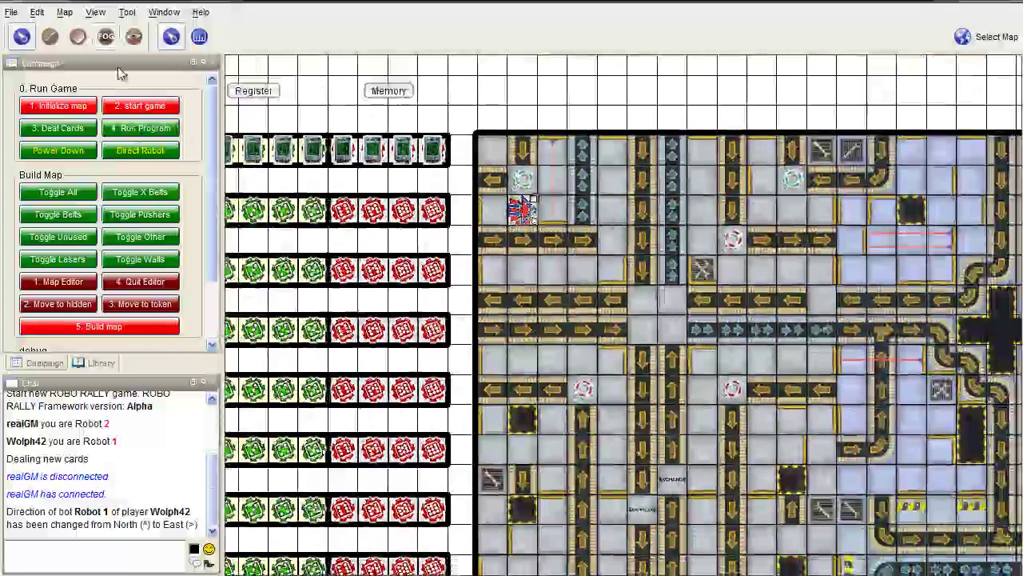
left_click(70, 563)
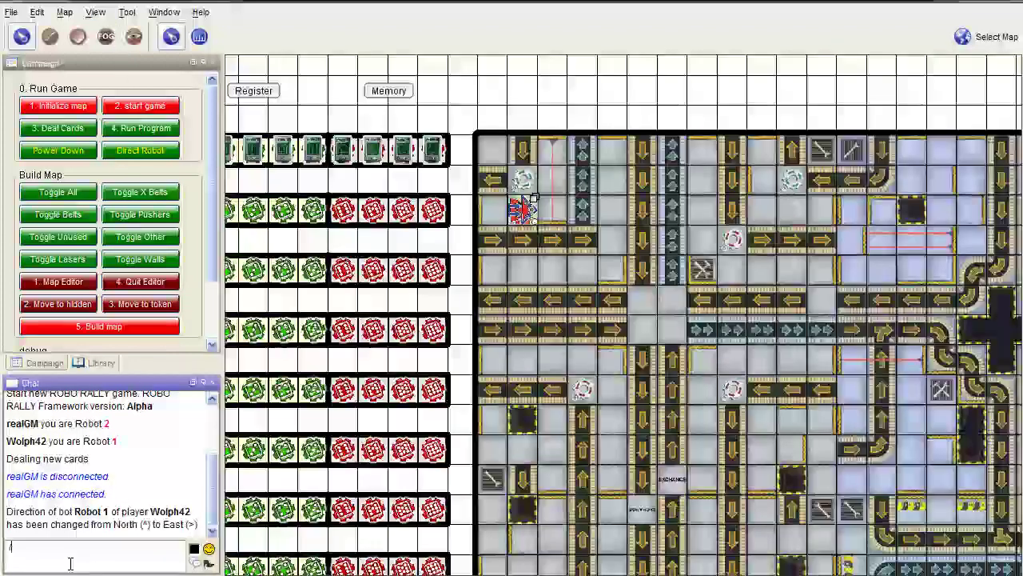
type("/clr")
key("Return")
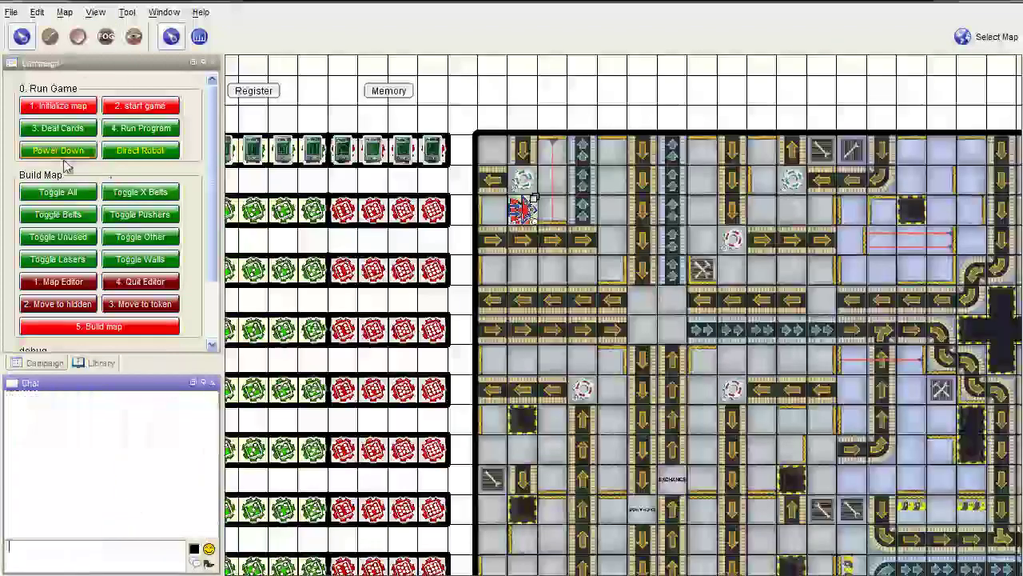
left_click(145, 132)
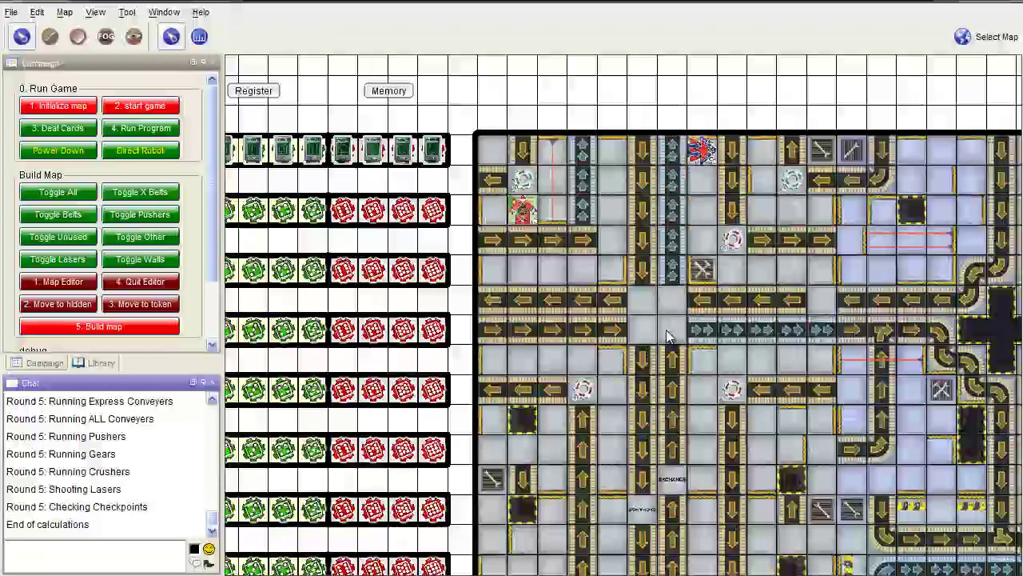
Step: Review the round-by-round execution log in the chat and inspect the positions and stats of Robot 1 and Robot 2
mouse_move(521, 214)
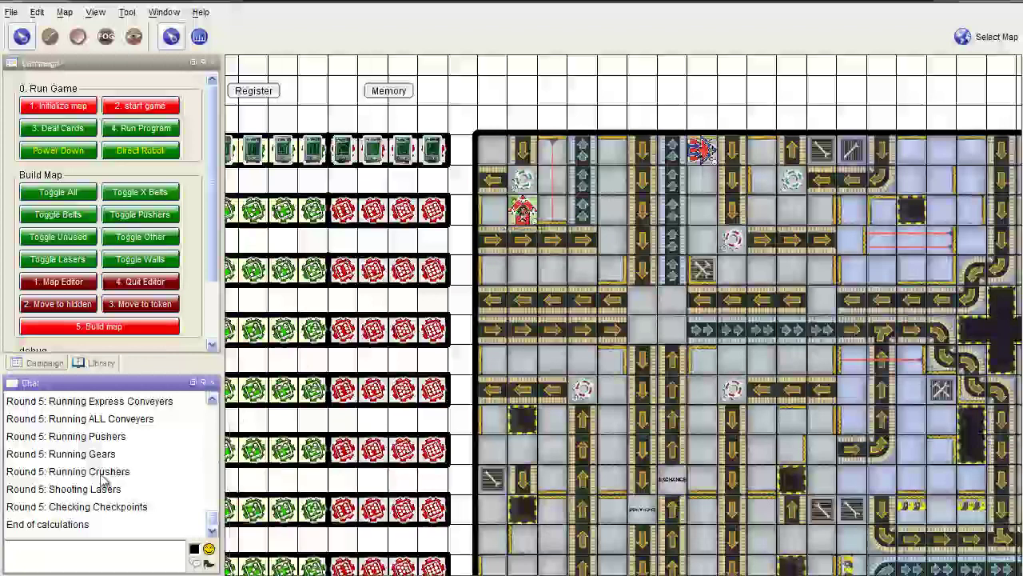
scroll(94, 479, "up", 10)
scroll(112, 472, "up", 5)
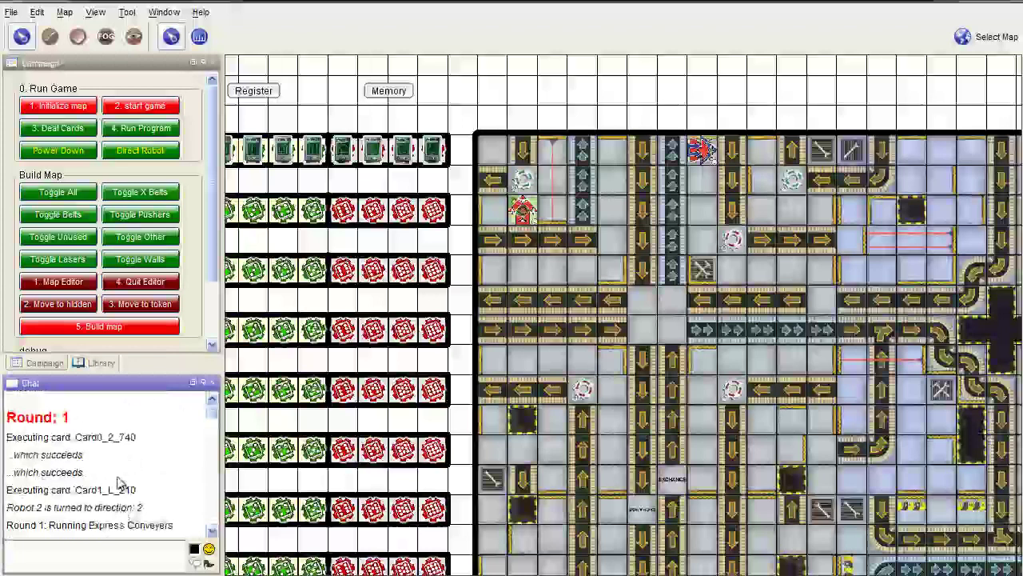
scroll(120, 494, "down", 1)
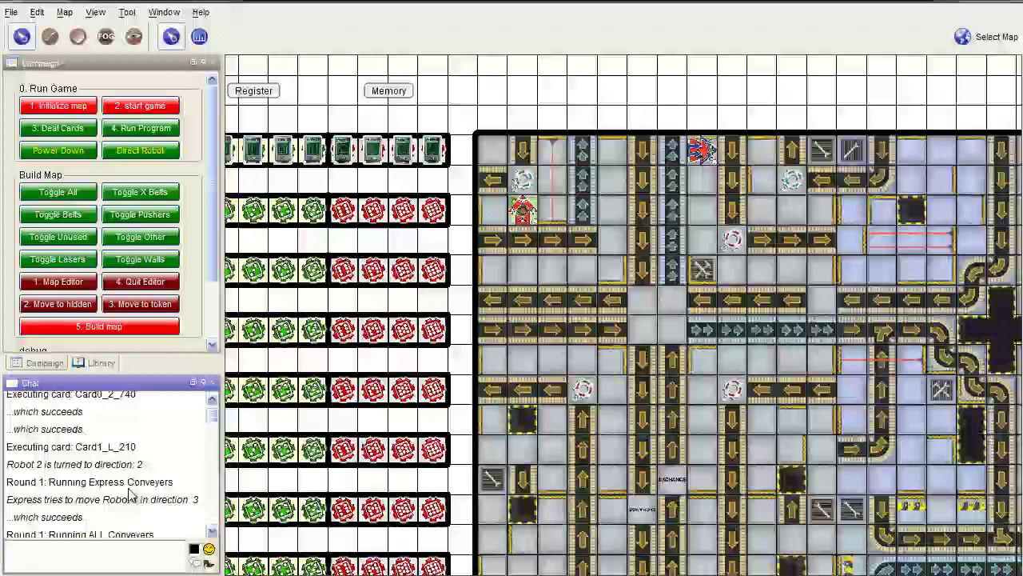
scroll(37, 494, "down", 8)
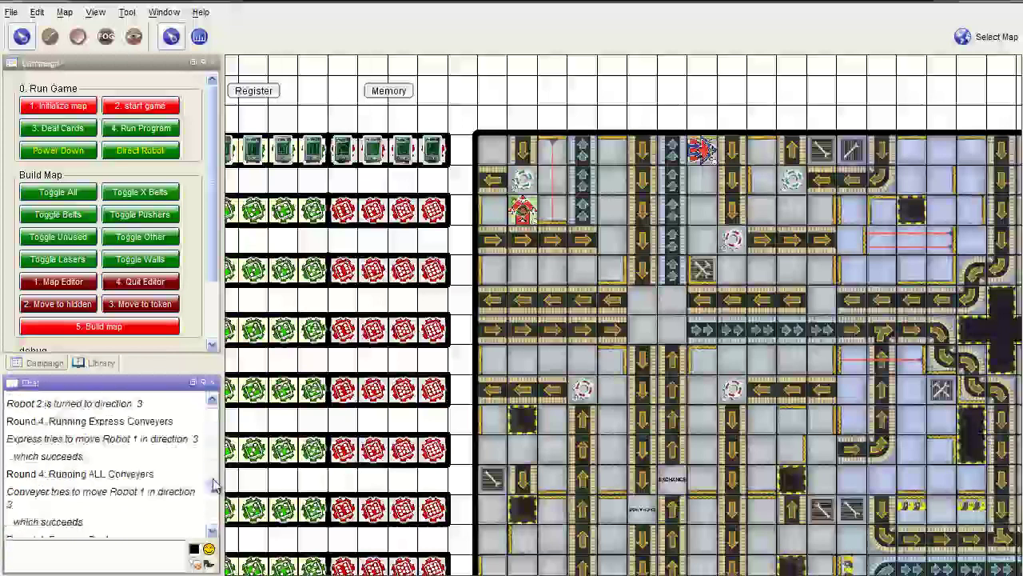
left_click_drag(316, 245, 560, 306)
scroll(510, 303, "down", 3)
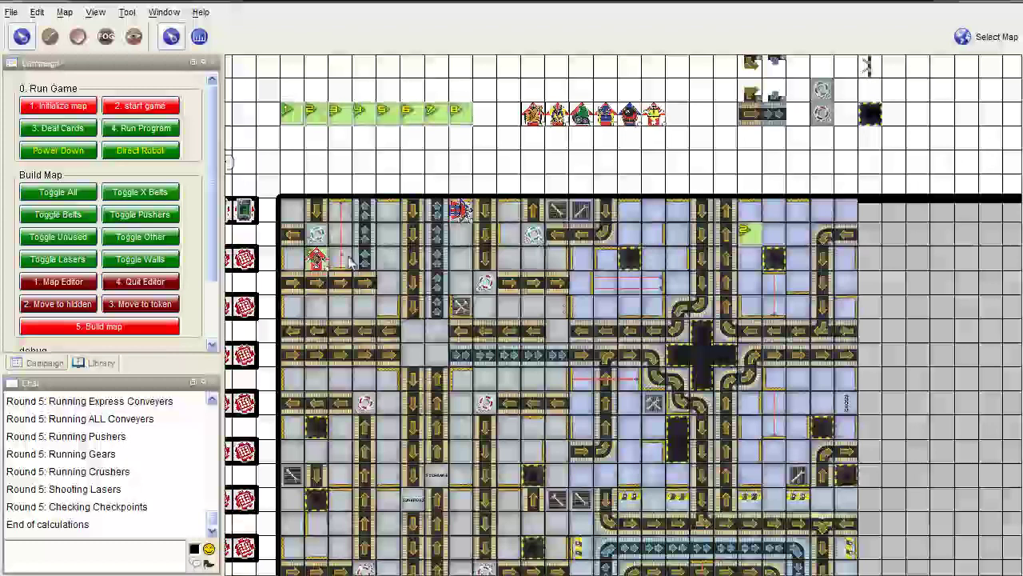
left_click_drag(348, 194, 597, 181)
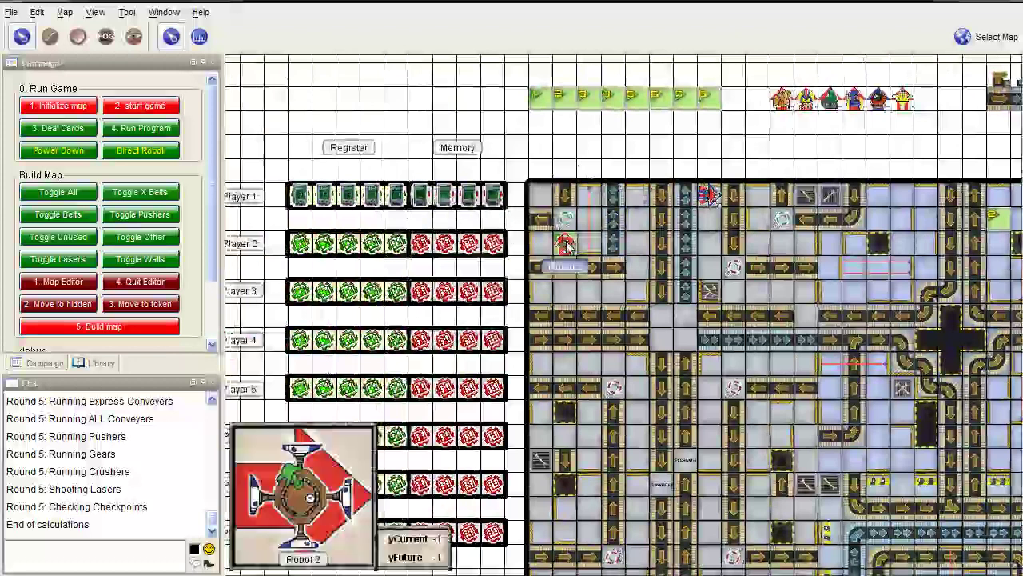
mouse_move(708, 196)
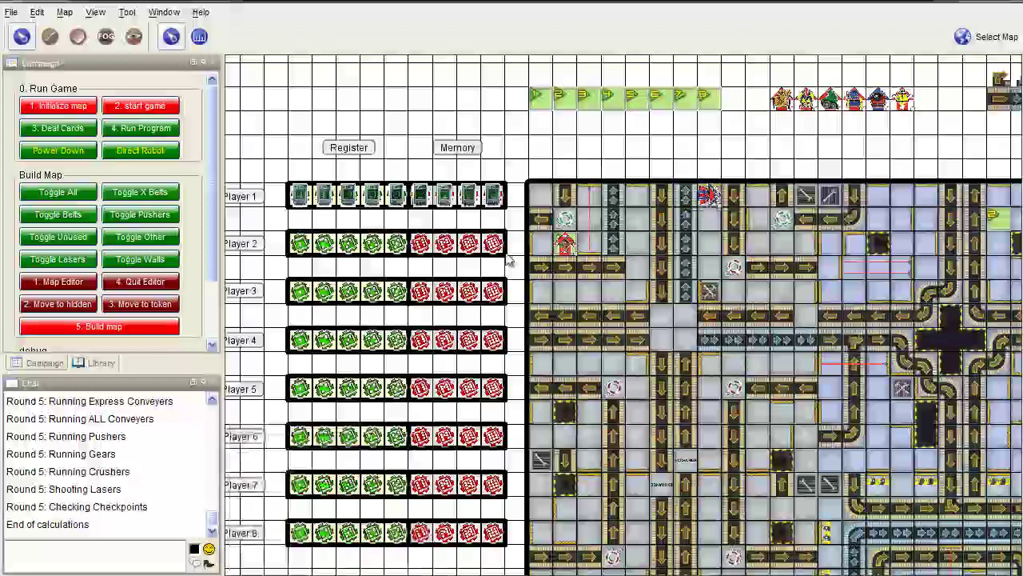
scroll(708, 196, "up", 1)
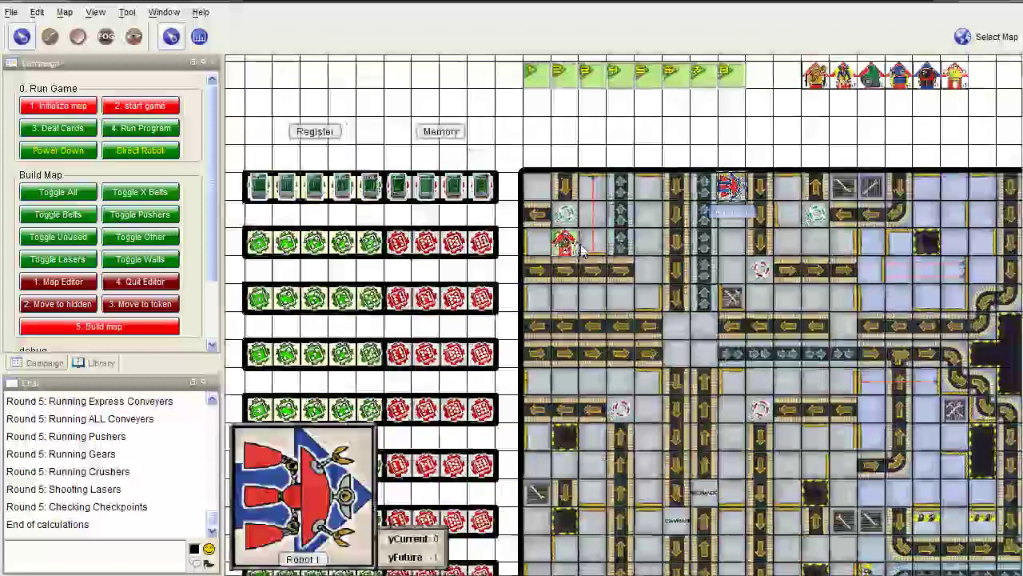
mouse_move(564, 246)
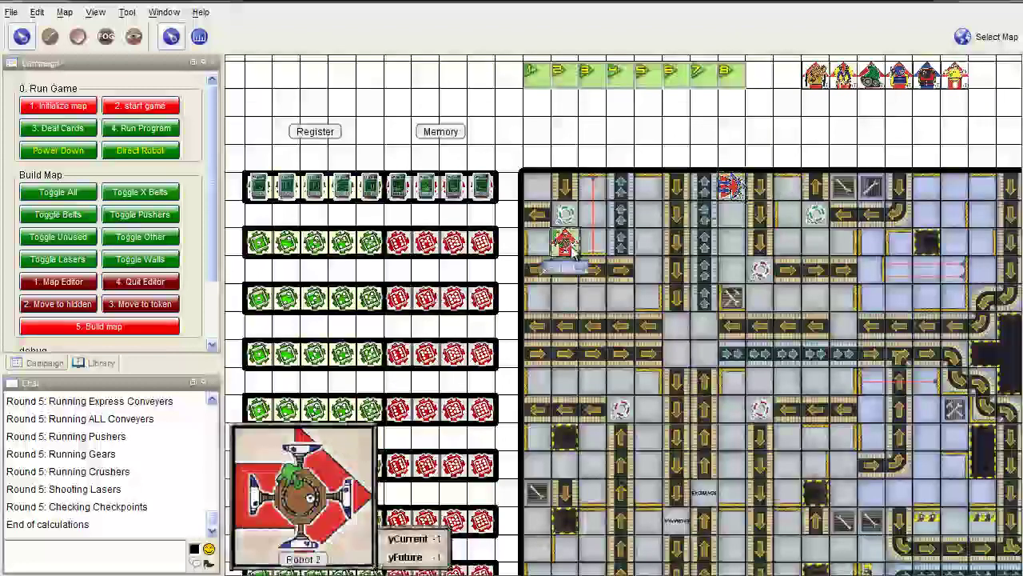
left_click_drag(758, 211, 564, 231)
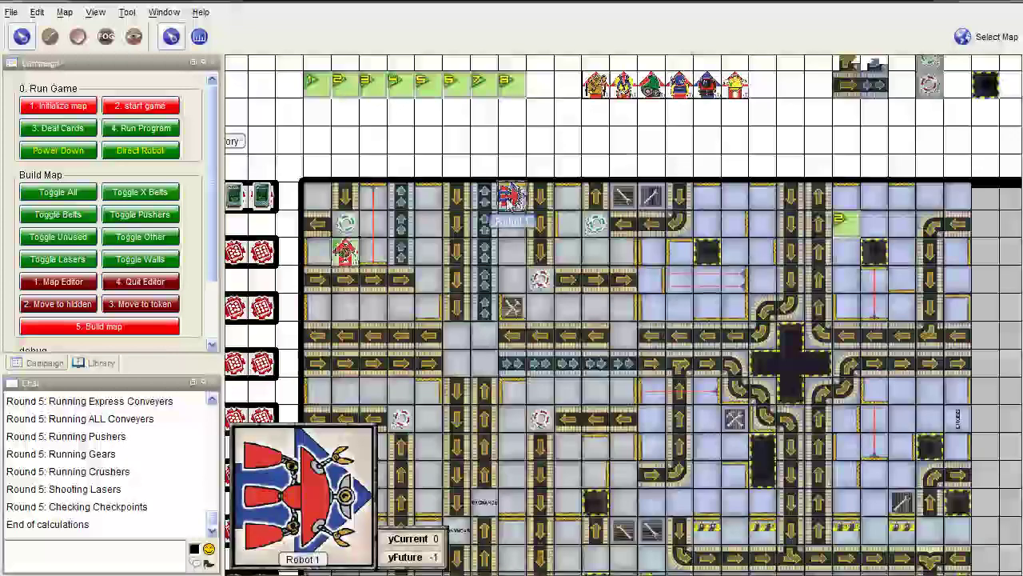
Step: Set the direction of Robot 1 to North
left_click(140, 150)
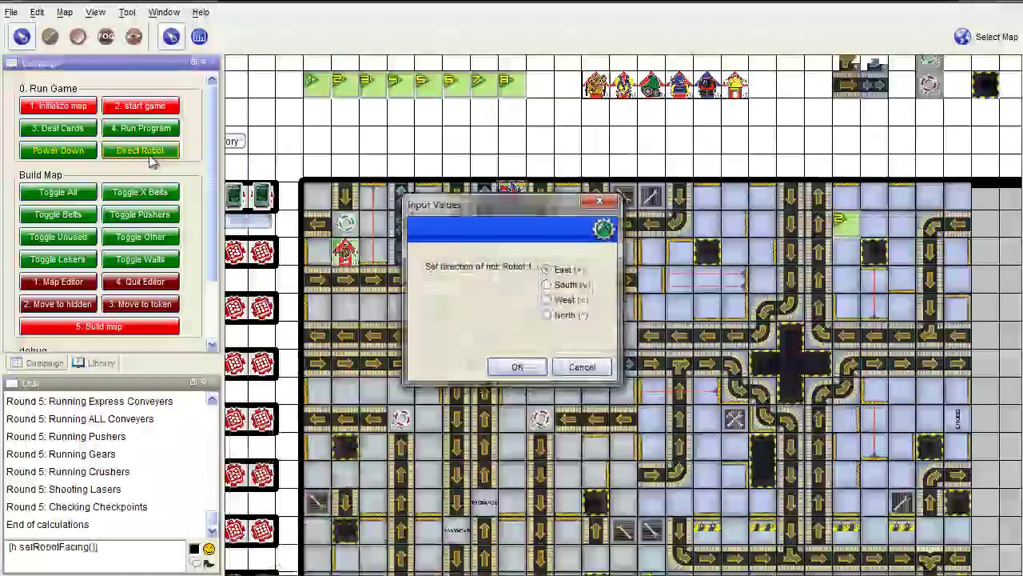
key("Return")
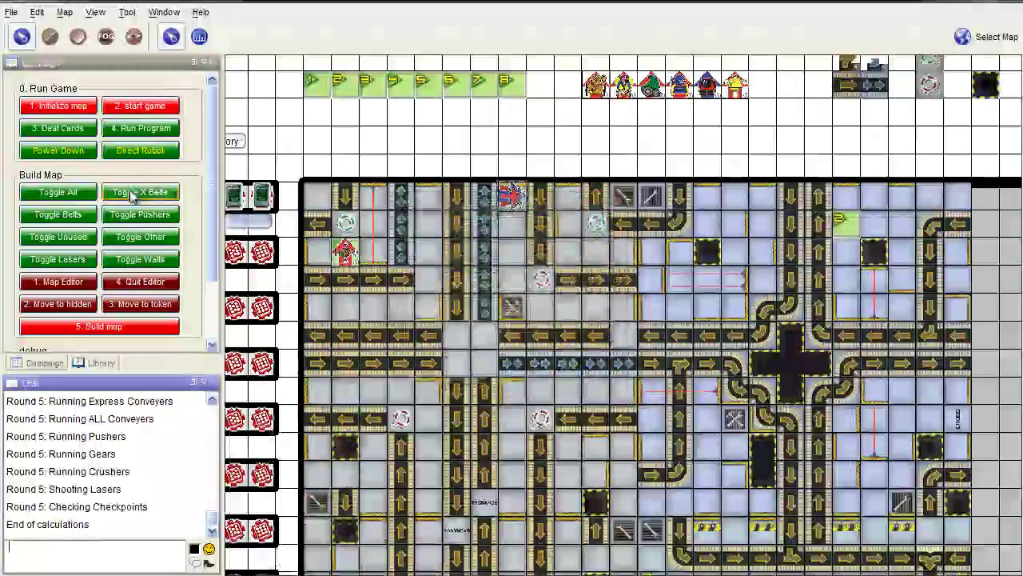
left_click(138, 152)
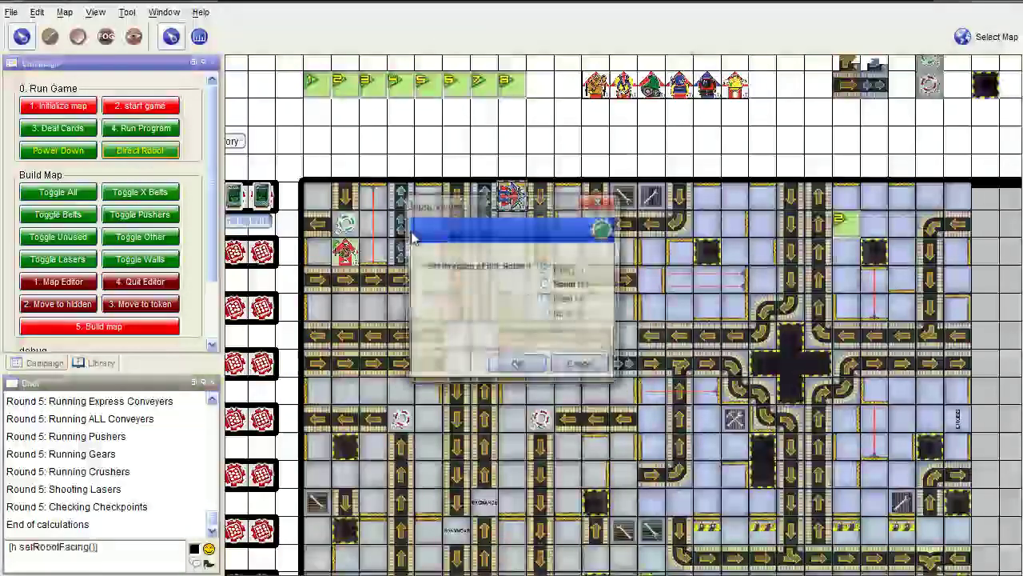
left_click(546, 316)
left_click(517, 366)
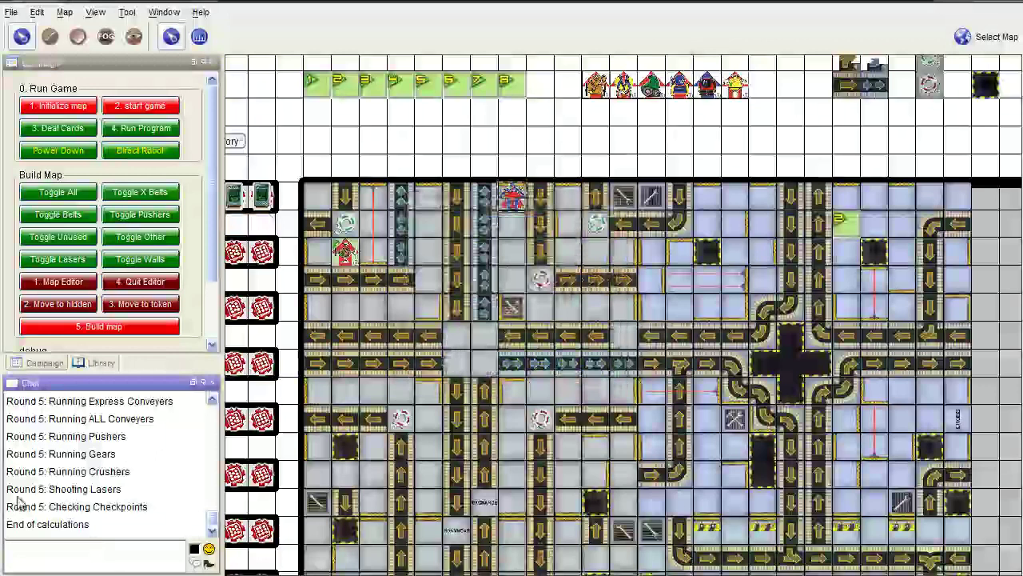
Step: Set the direction of Robot 1 back to East
scroll(65, 504, "up", 1)
scroll(66, 504, "down", 1)
scroll(92, 508, "up", 3)
scroll(92, 508, "down", 3)
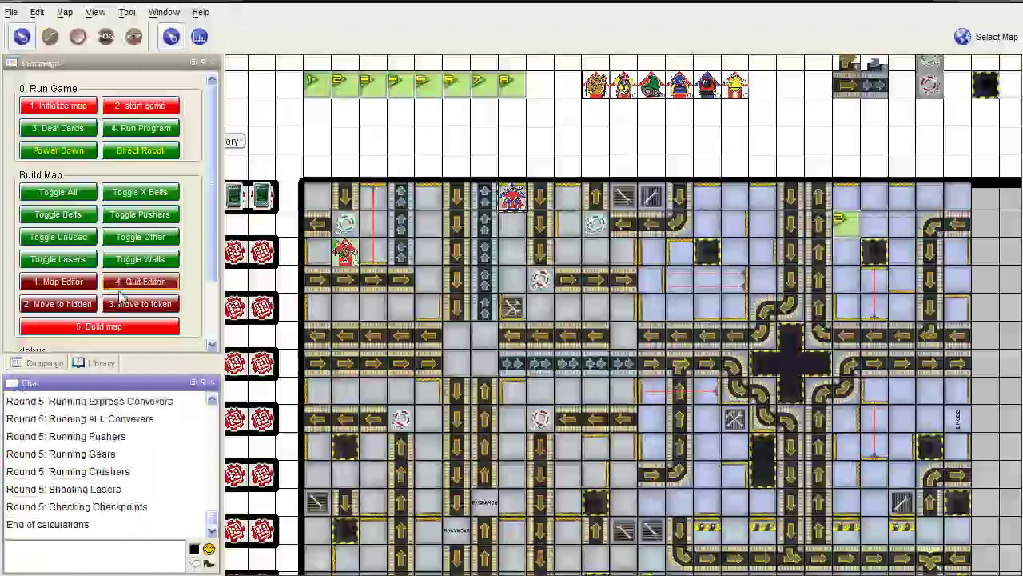
left_click(128, 154)
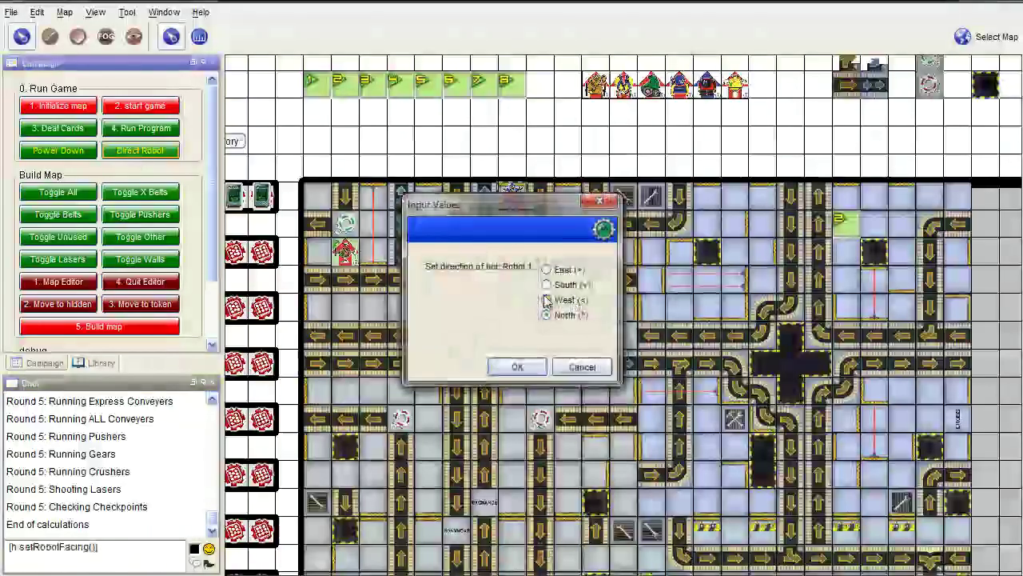
left_click(526, 369)
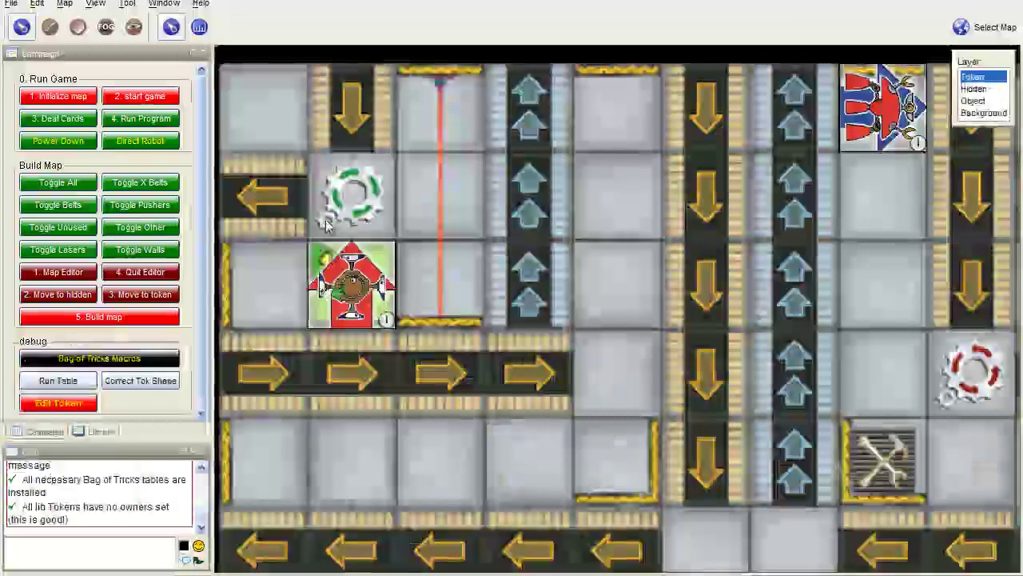
Step: Move Robot 2 off checkpoint 1 to the laser square diagonally up at cell 2, 1
mouse_move(357, 294)
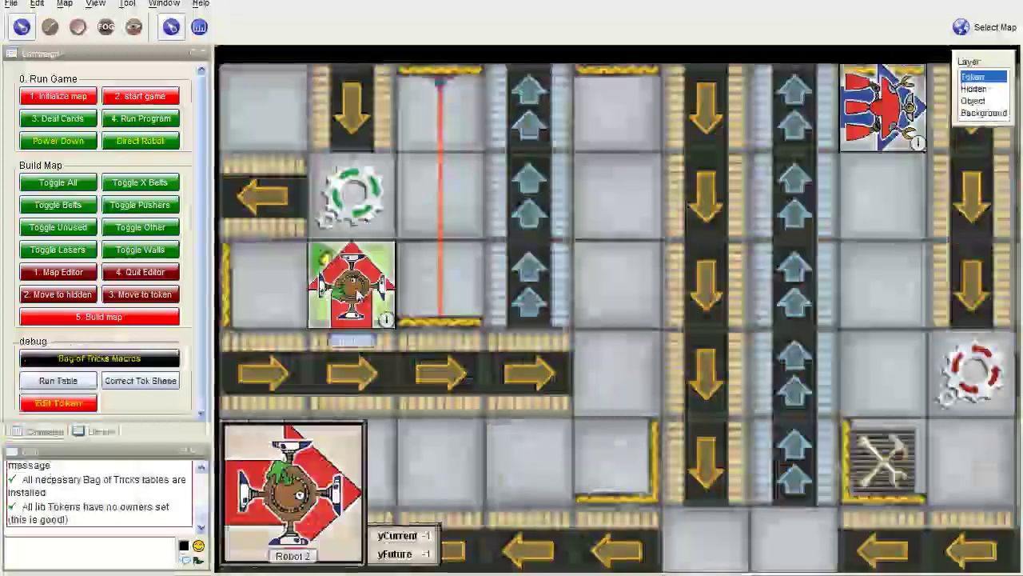
mouse_move(352, 291)
left_mouse_down()
mouse_move(346, 194)
mouse_move(462, 201)
left_mouse_up()
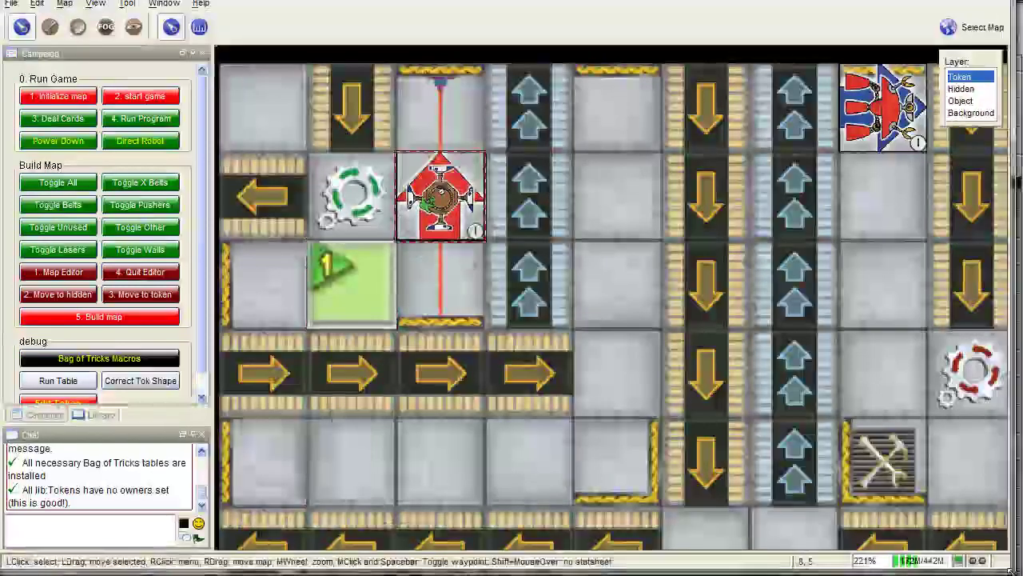
mouse_move(450, 214)
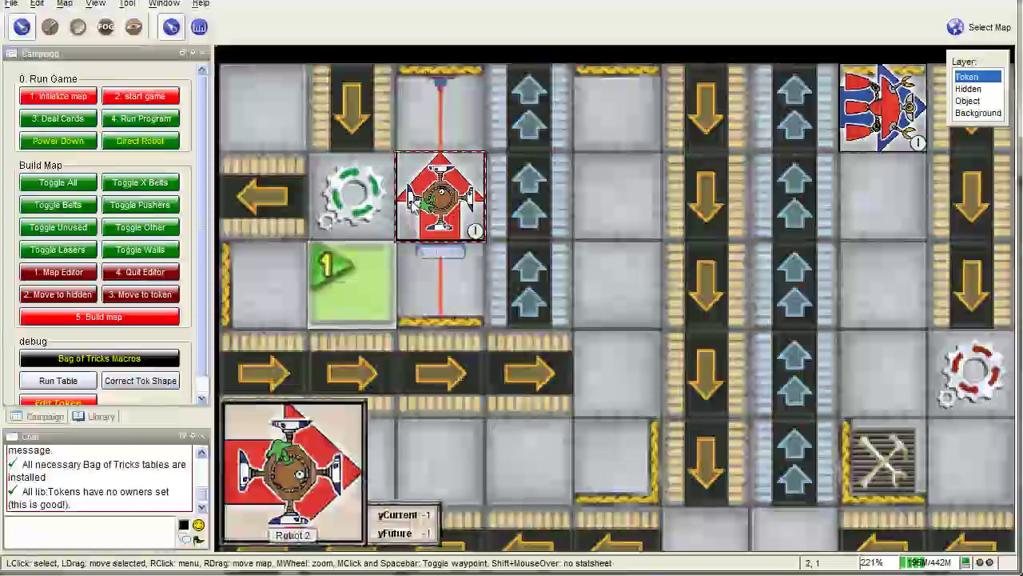
Step: Edit Robot 2's token properties, setting xCurrent to 2 and yCurrent to 1
double_click(440, 204)
left_click(350, 108)
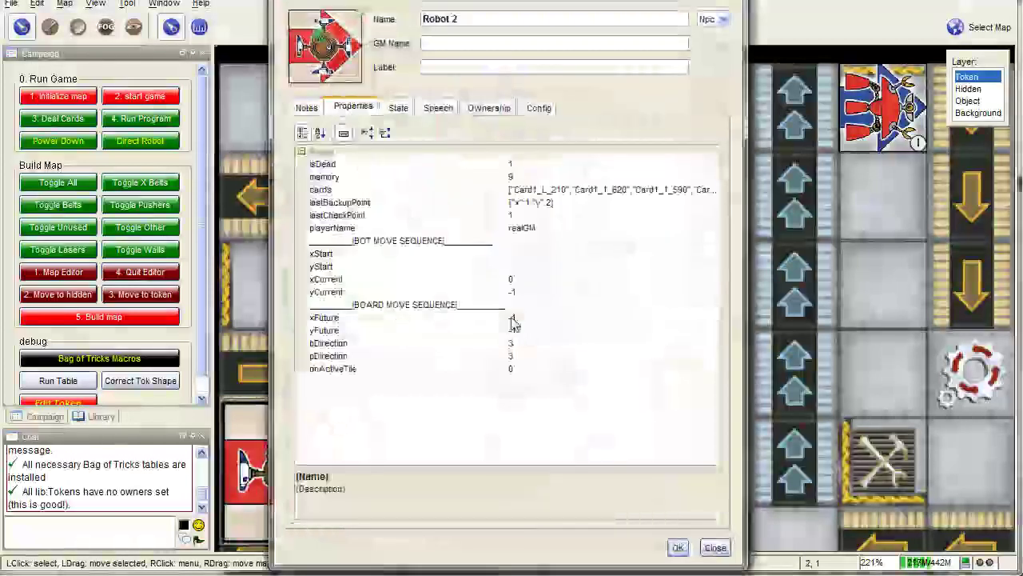
left_click(522, 279)
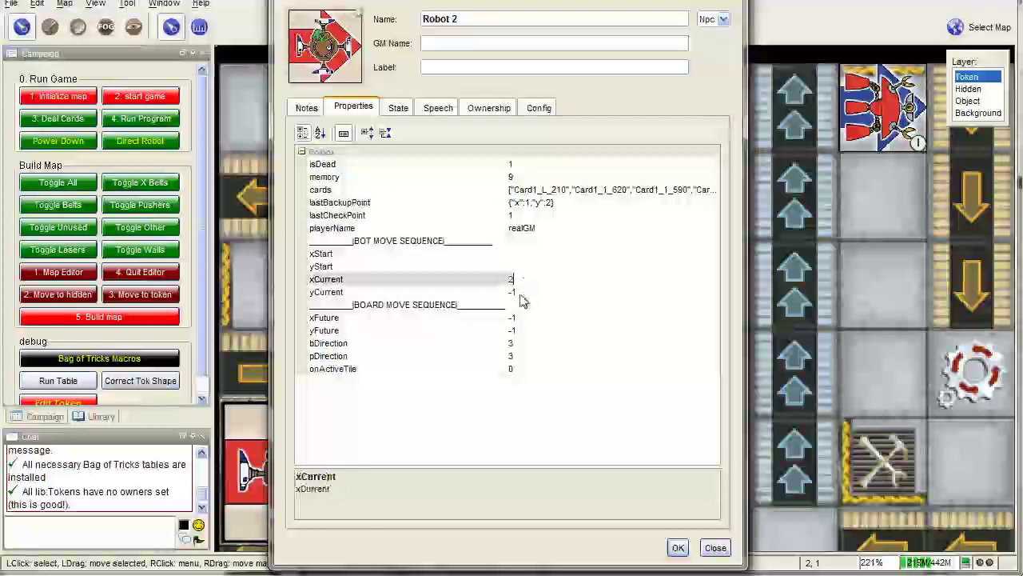
left_click(524, 292)
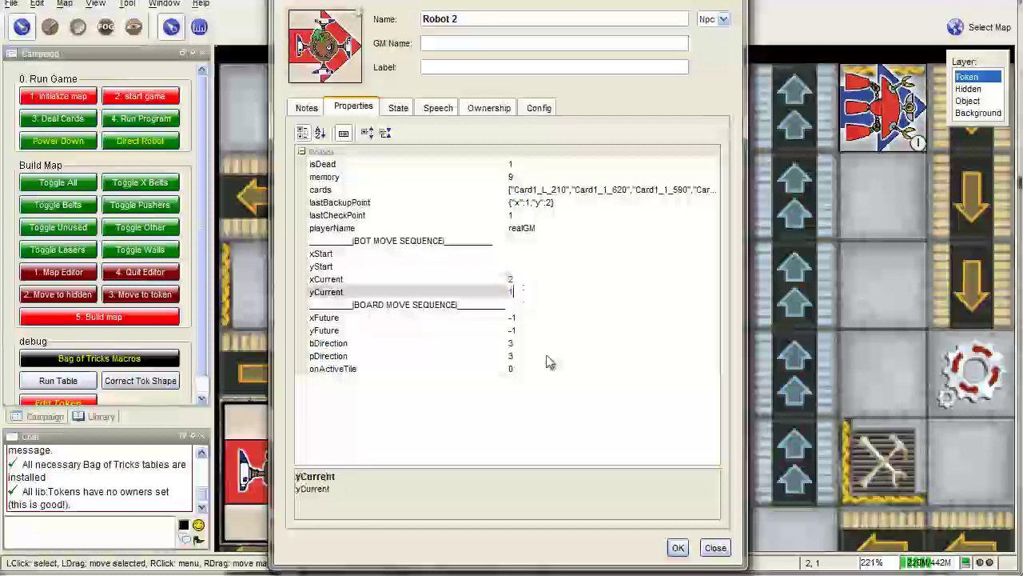
type("1")
left_click(677, 548)
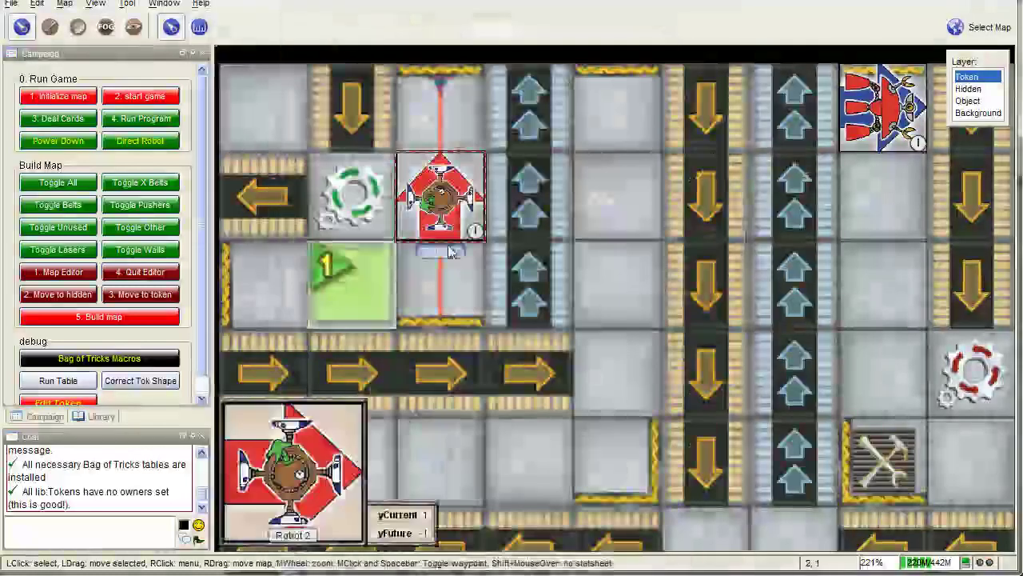
Step: Clear the chat log with the /clr command
scroll(94, 307, "down", 1)
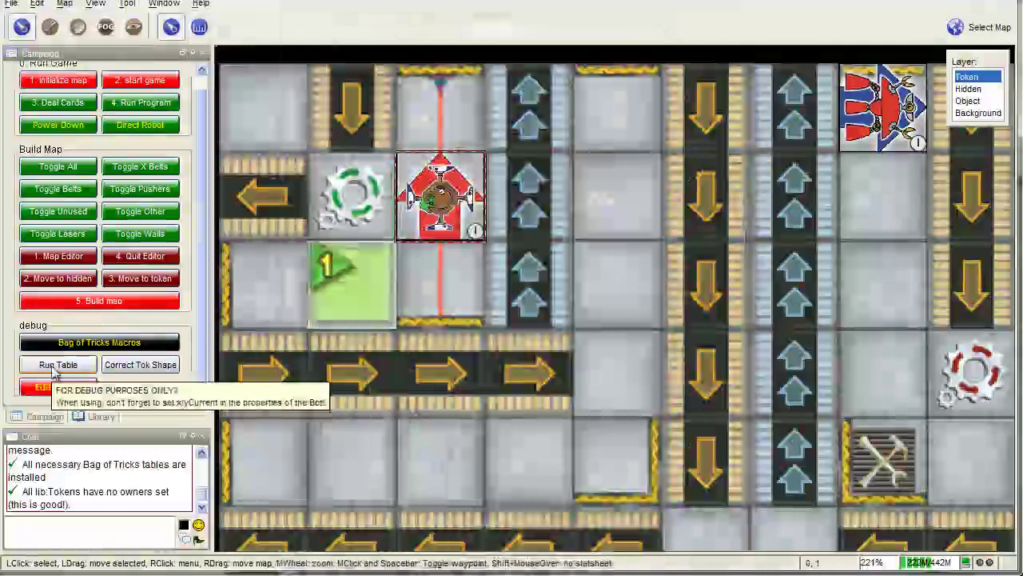
left_click(89, 531)
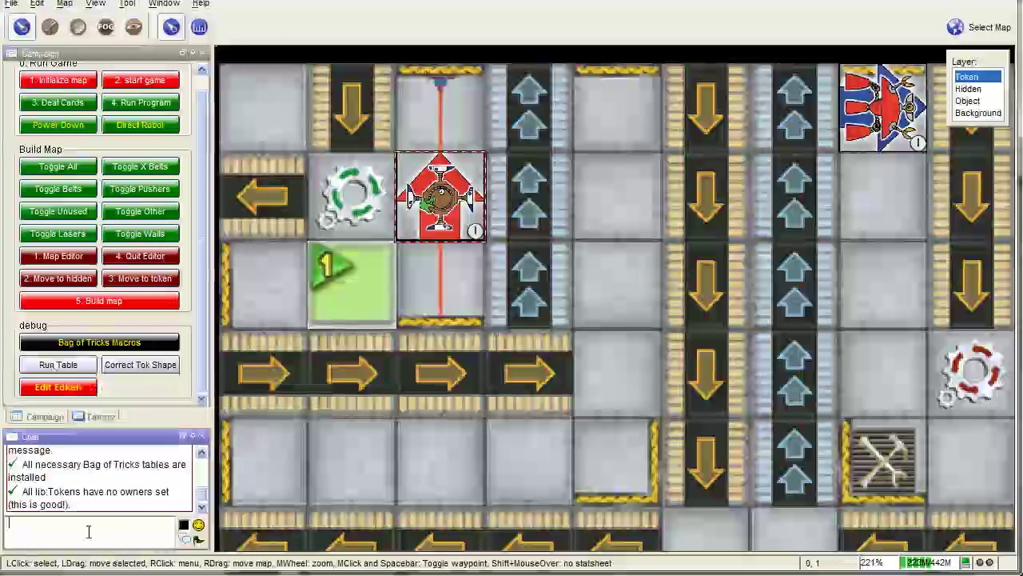
type("/clr")
key("Return")
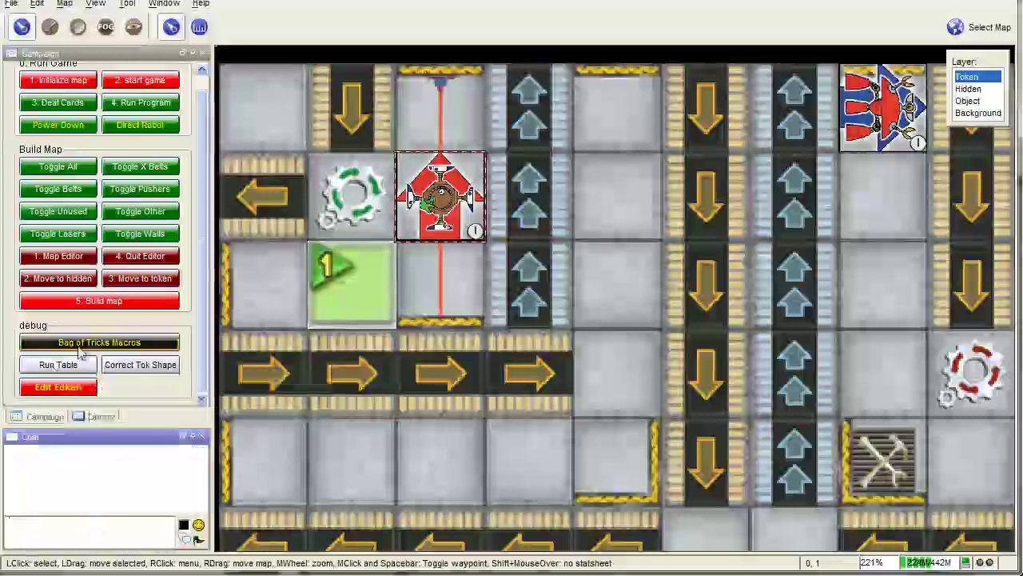
Step: Run the debug table repeatedly with Robot 2 on the laser square until one of its register cards is locked
scroll(392, 292, "down", 5)
left_click_drag(337, 302, 536, 297)
scroll(536, 296, "down", 3)
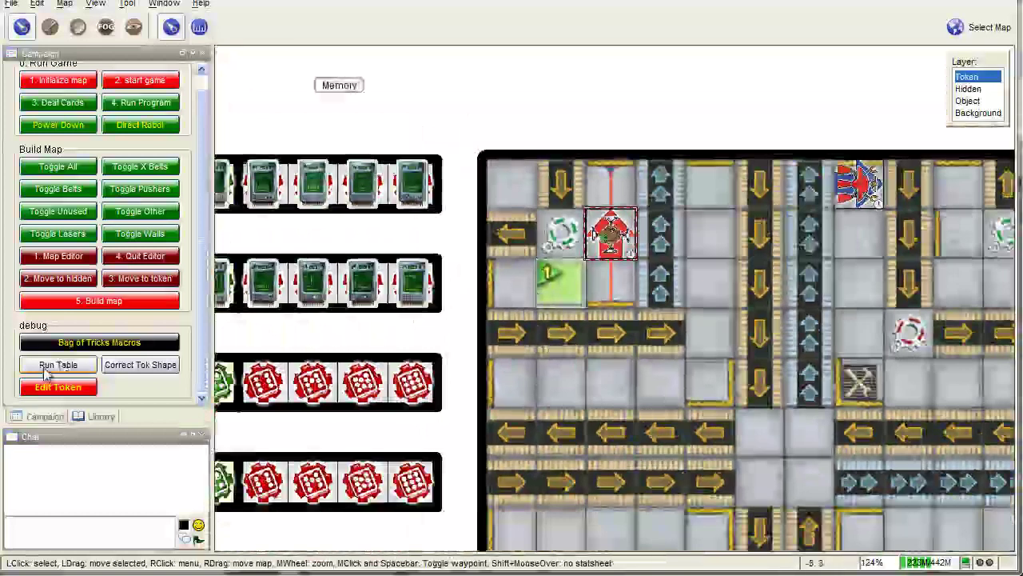
left_click(57, 367)
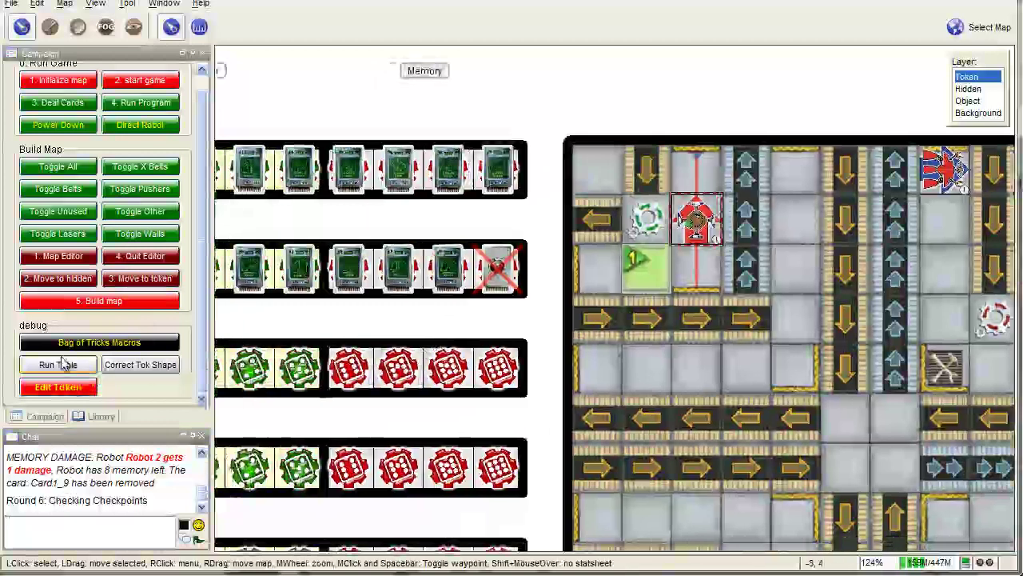
left_click(66, 367)
left_click(66, 368)
left_click(67, 368)
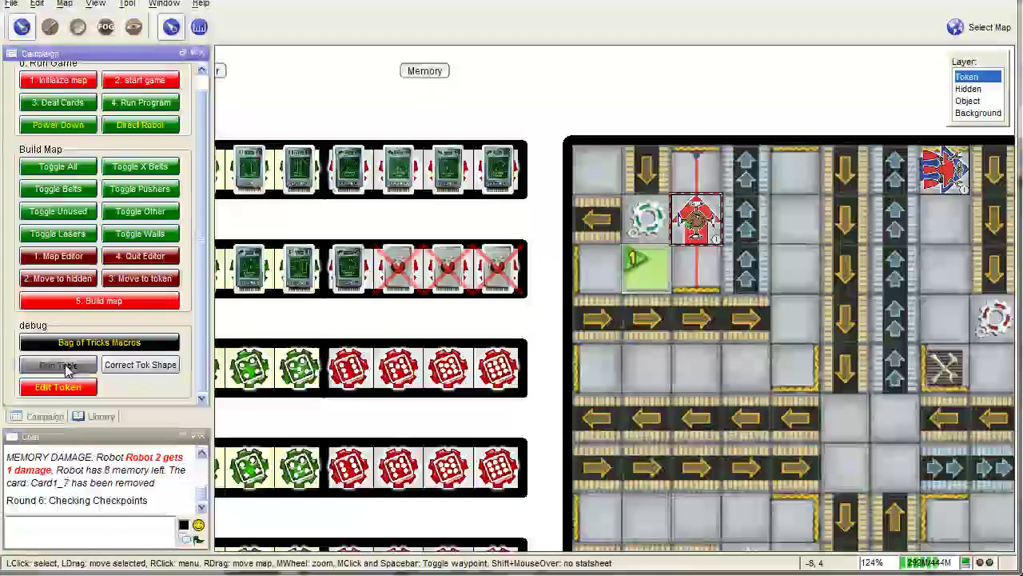
left_click(67, 368)
left_click(68, 368)
left_click_drag(294, 316, 429, 324)
scroll(399, 277, "up", 12)
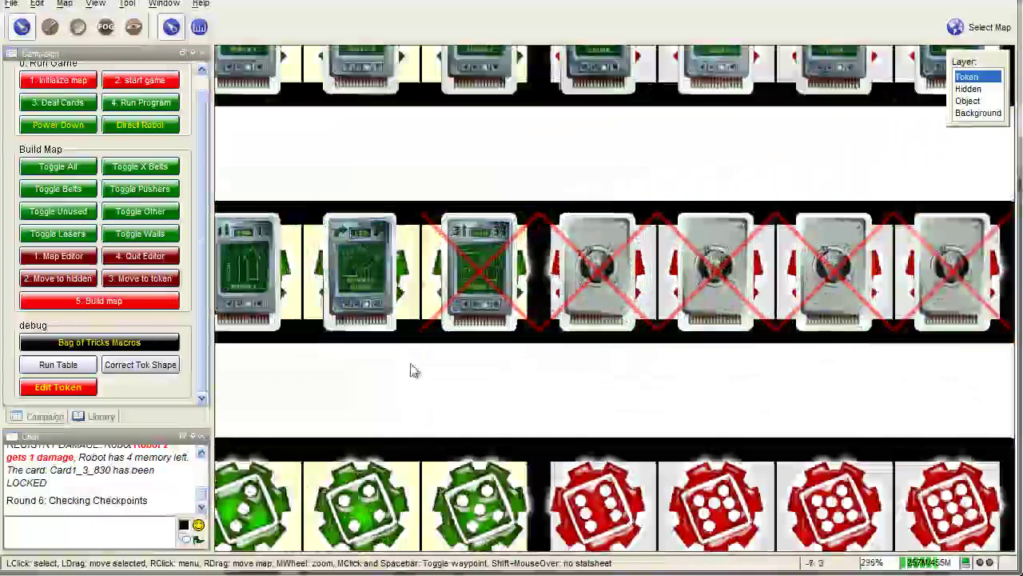
Step: Move Robot 2 onto checkpoint 1 and set its xCurrent to 1 and yCurrent to 2
scroll(424, 304, "down", 9)
left_click_drag(528, 344, 107, 342)
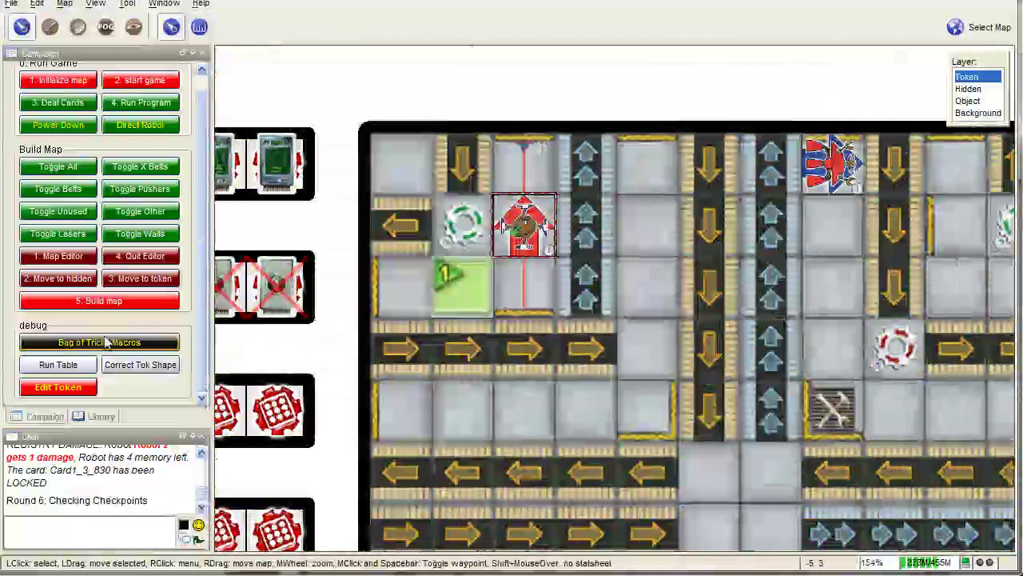
scroll(526, 288, "down", 5)
left_click_drag(560, 328, 429, 336)
left_click_drag(397, 260, 357, 294)
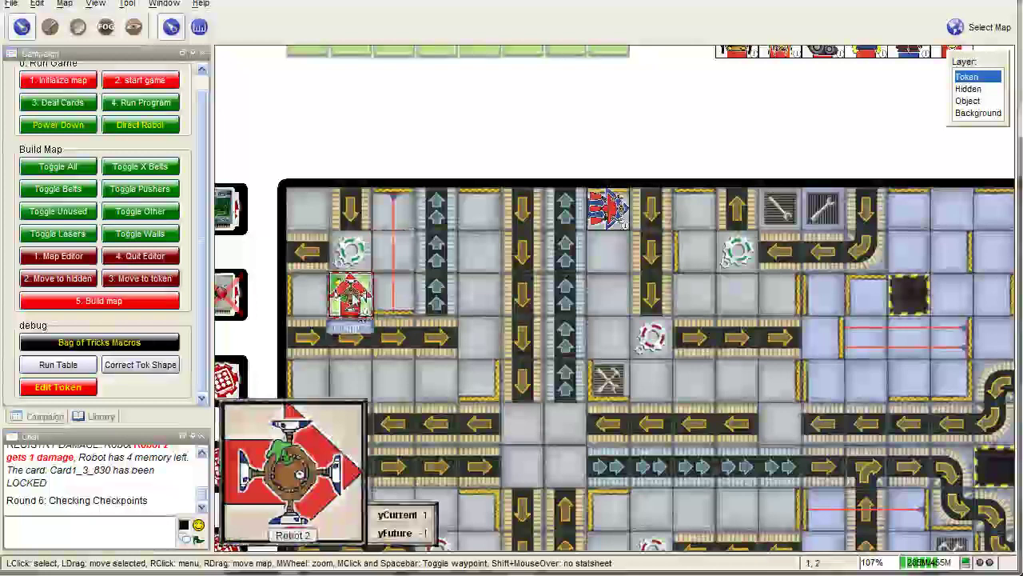
double_click(354, 297)
left_click(526, 279)
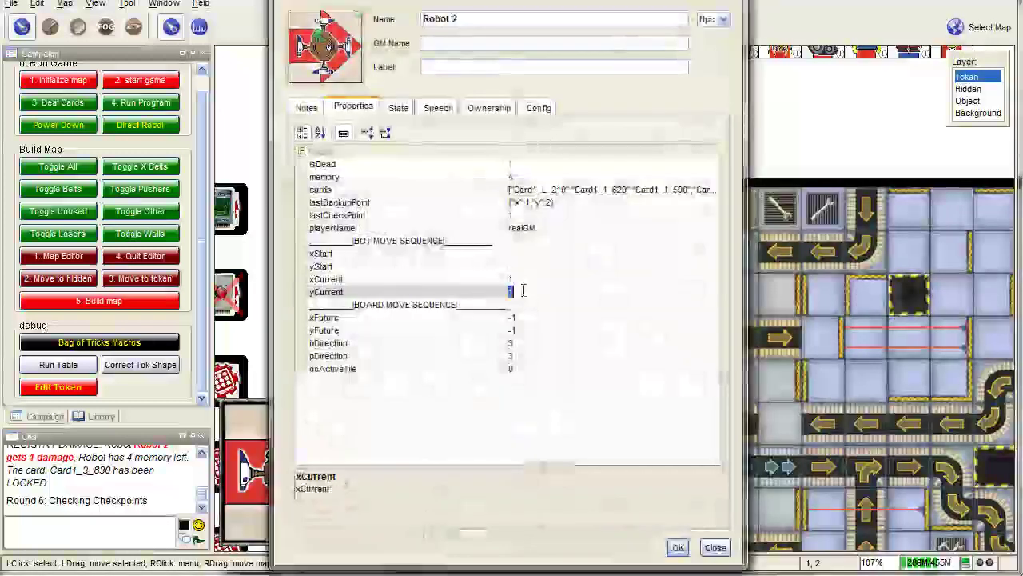
left_click(678, 547)
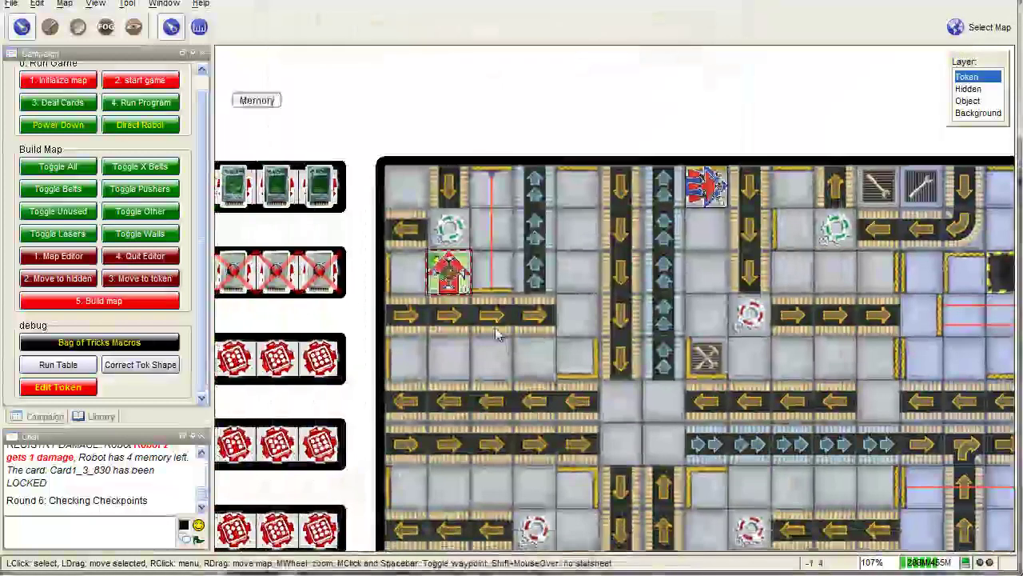
Step: Run the debug table several times with Robot 2 on checkpoint 1 to test the checkpoint repair
left_click(63, 367)
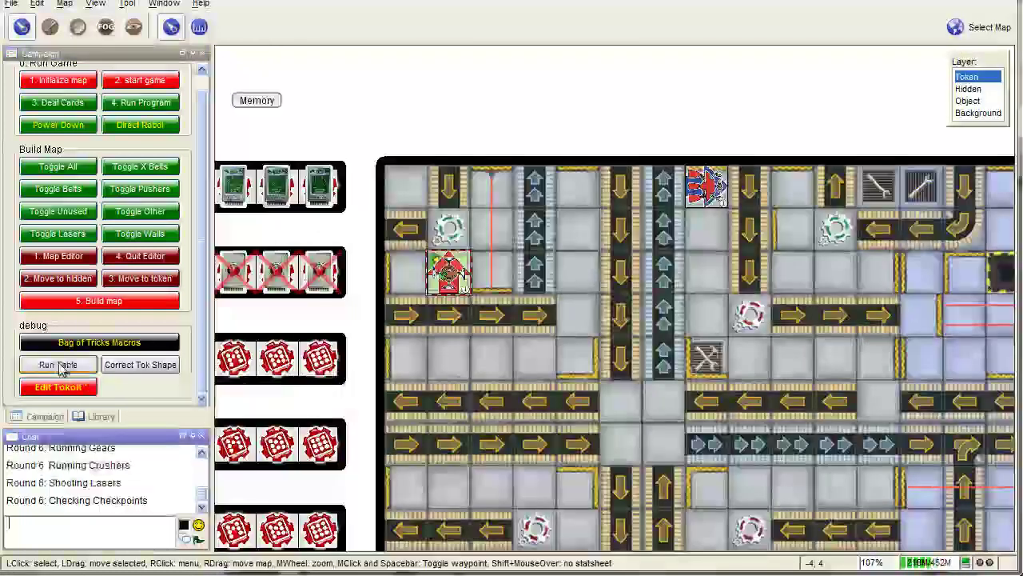
left_click_drag(273, 328, 492, 313)
left_click(64, 368)
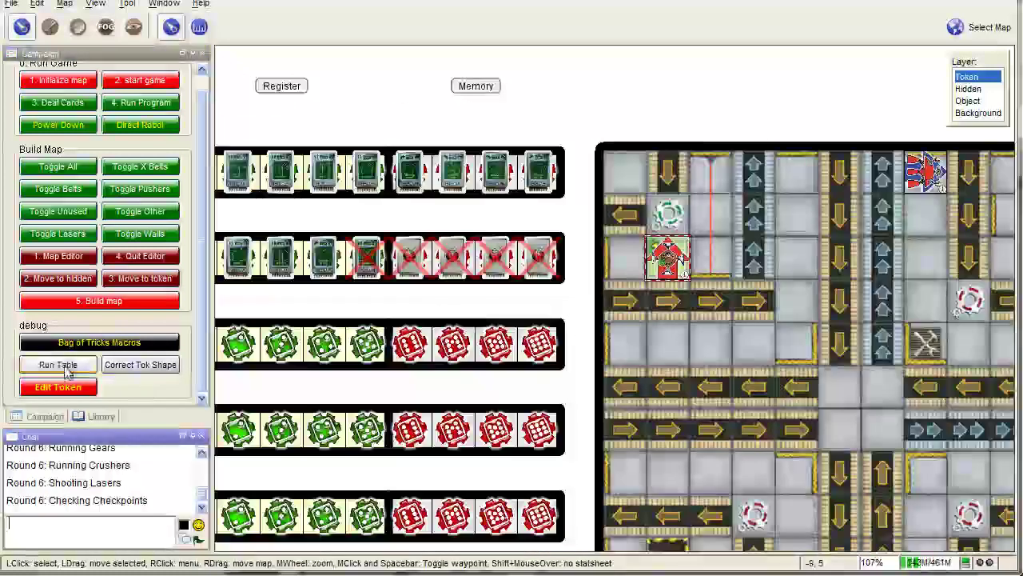
left_click(76, 368)
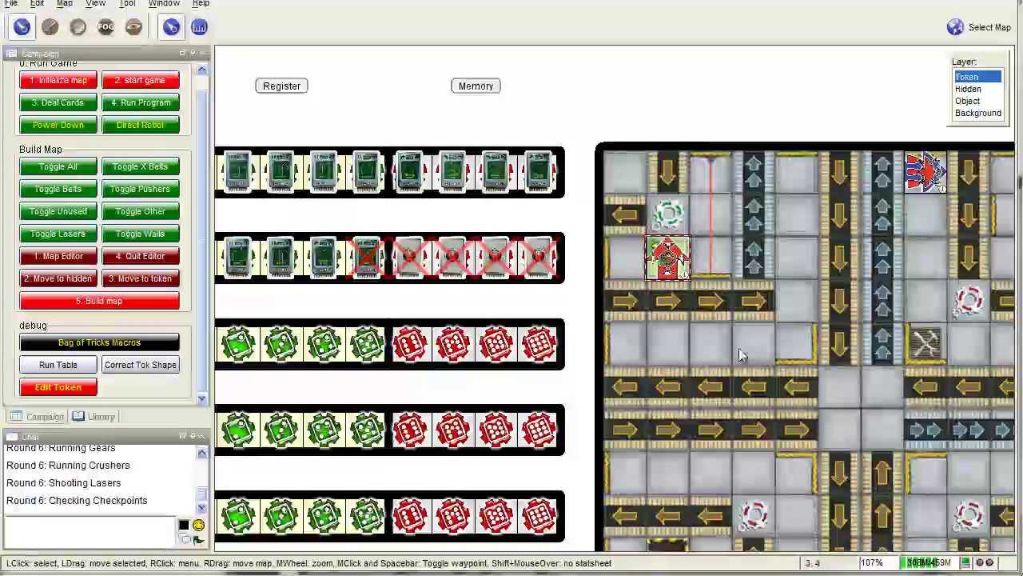
Step: Set Robot 2's isDead property to 0 and run the debug table again
mouse_move(667, 270)
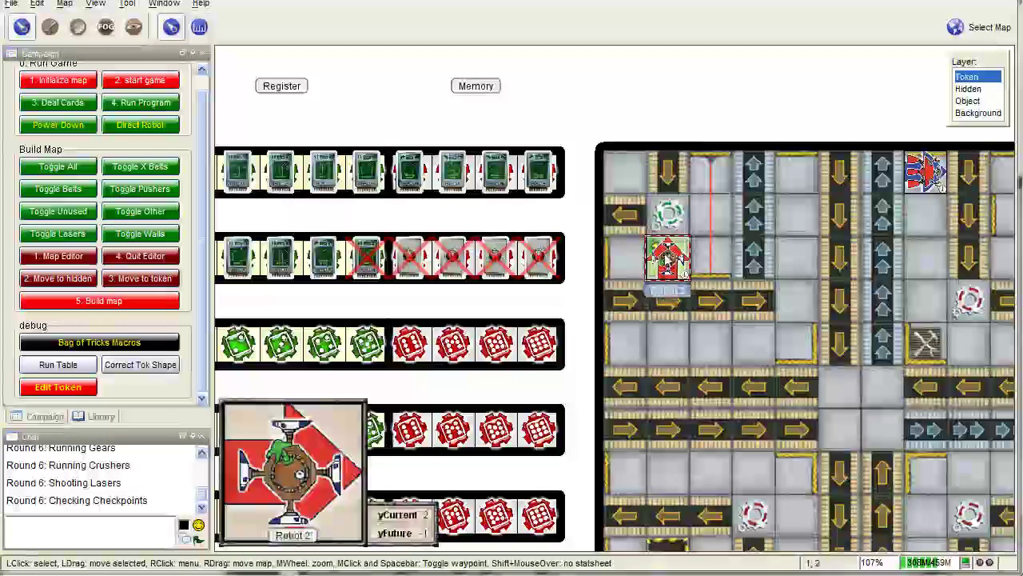
double_click(668, 264)
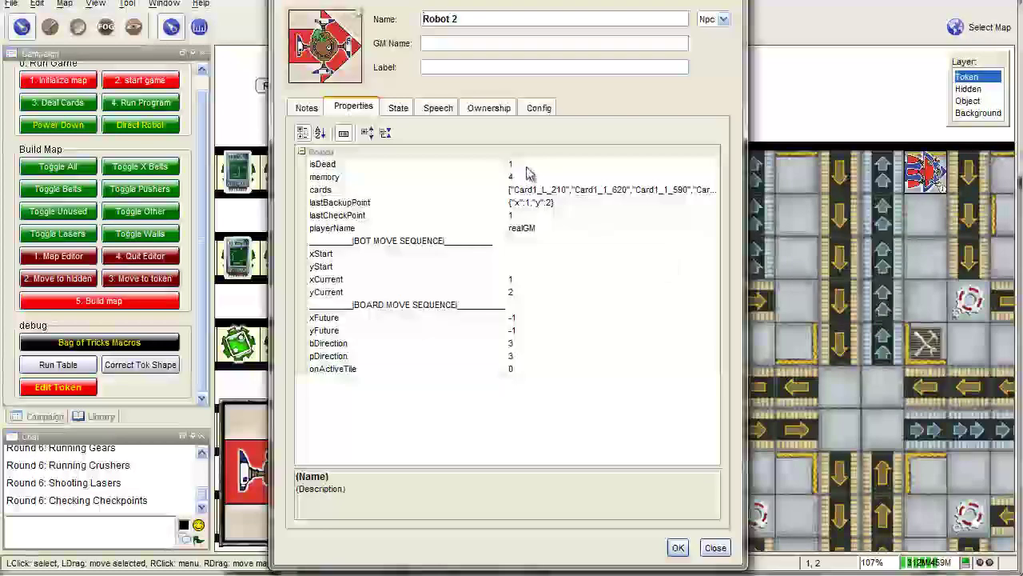
left_click(527, 164)
left_click(679, 547)
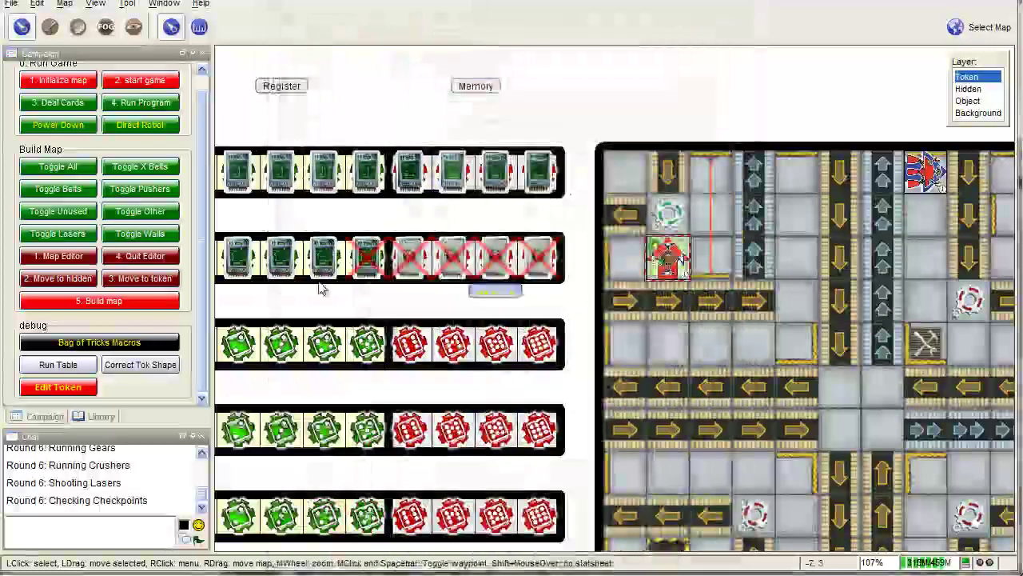
left_click(68, 366)
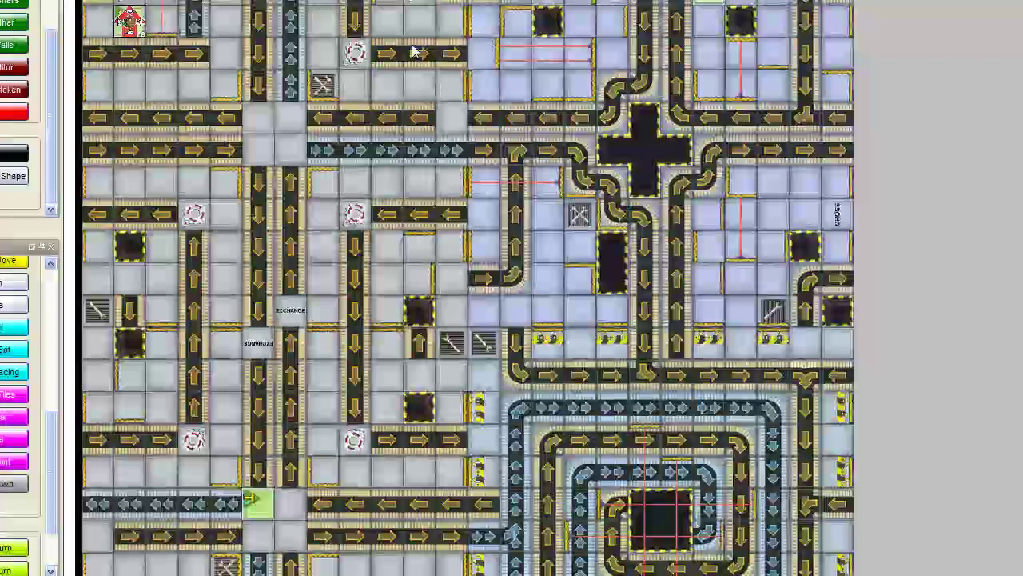
Step: Check Robot 2's token properties and close them without changes
scroll(212, 22, "up", 5)
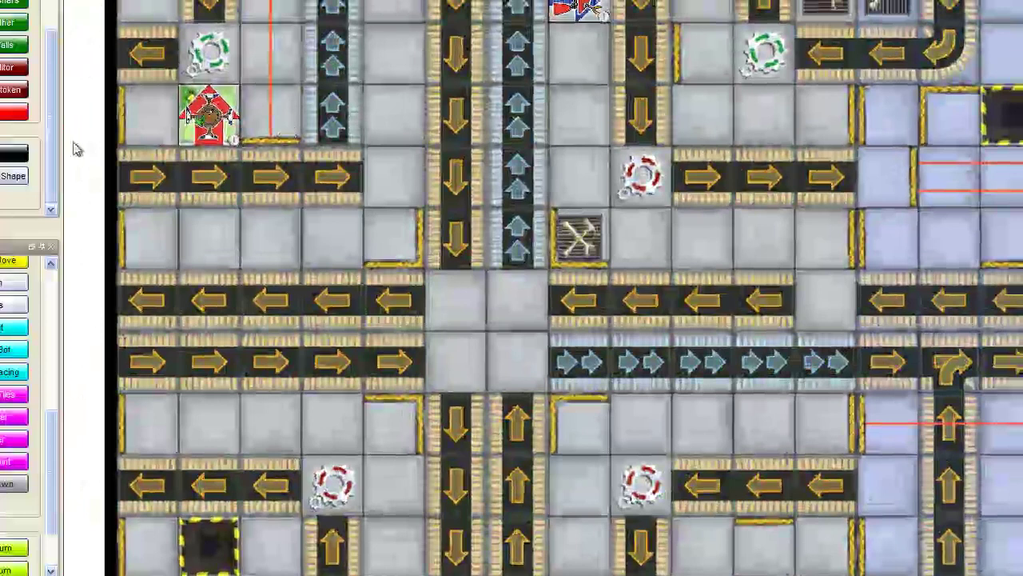
mouse_move(205, 117)
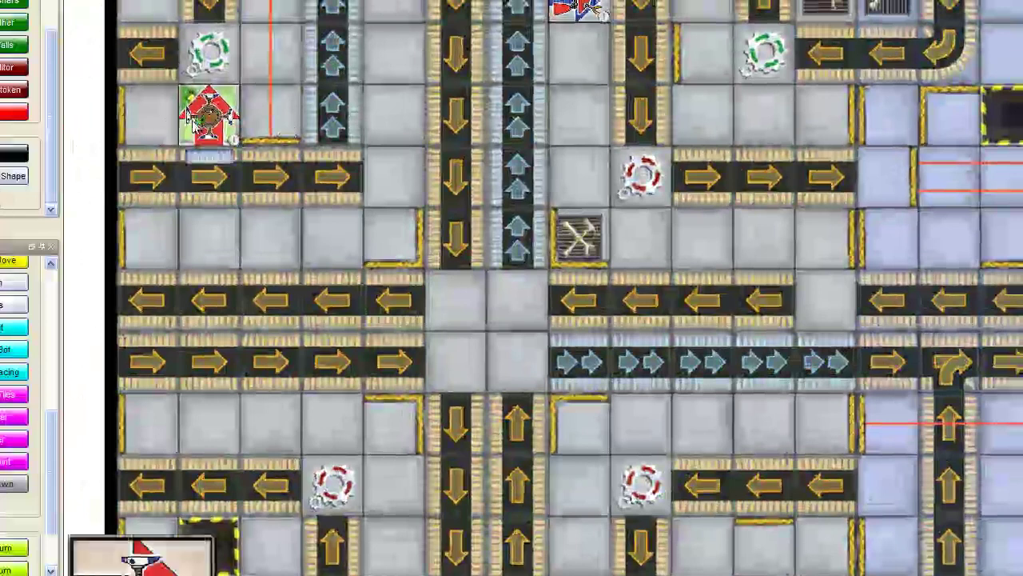
left_click_drag(187, 110, 207, 116)
double_click(208, 117)
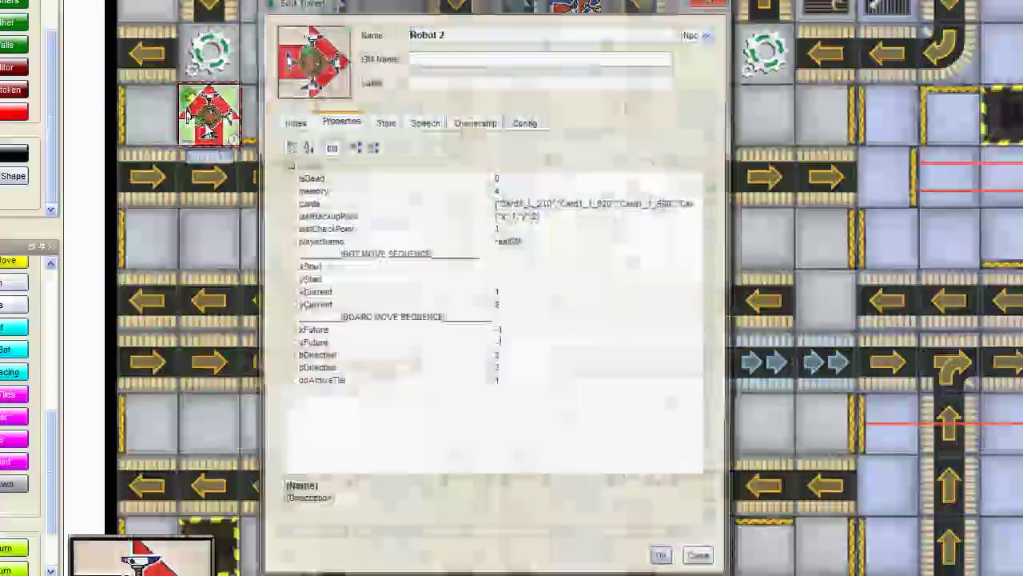
key("Escape")
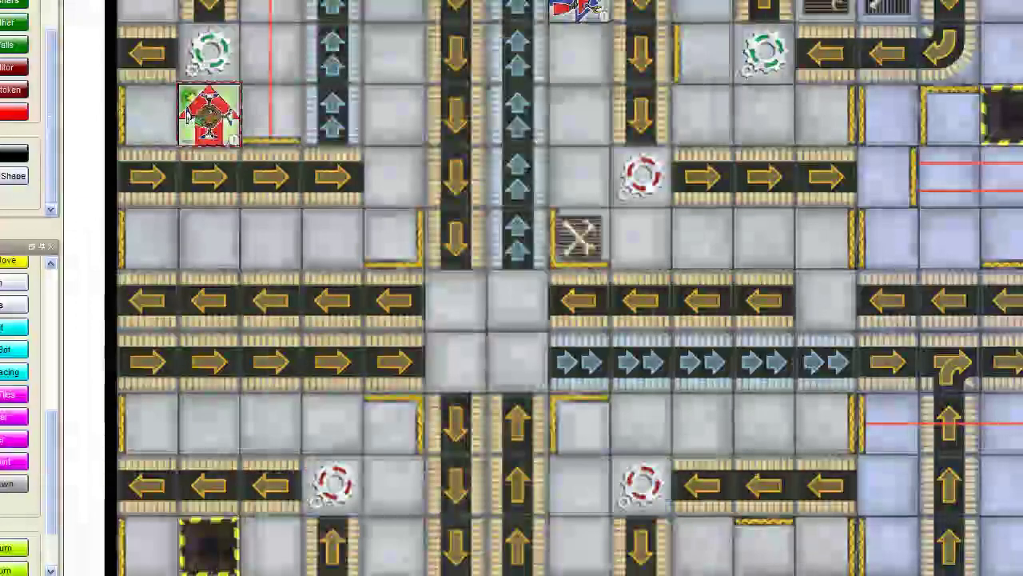
Step: Run the debug table twice, repairing Robot 2's locked register 5 card and its register 6 card
left_click_drag(146, 203, 784, 230)
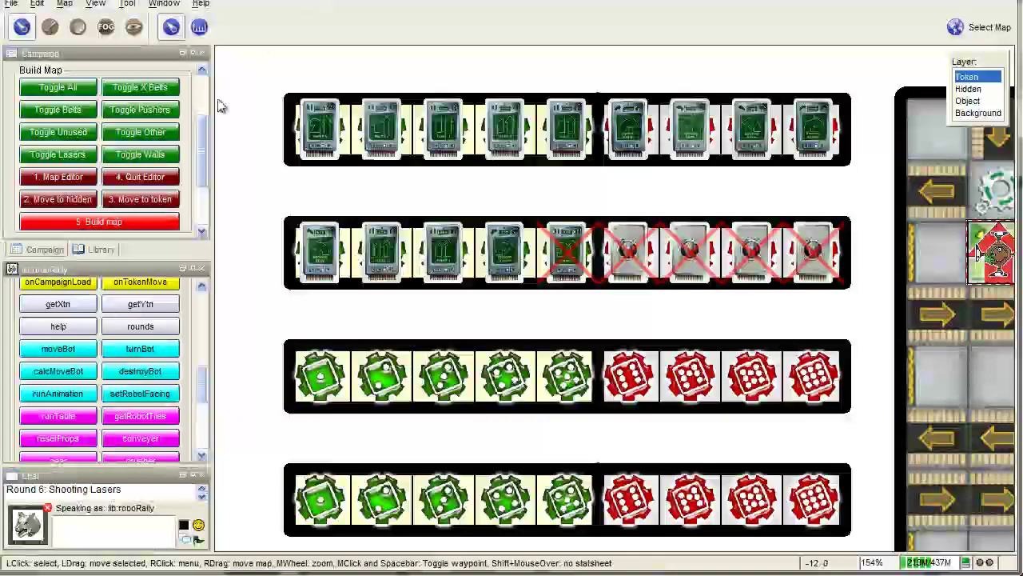
left_click_drag(375, 63, 281, 57)
left_click_drag(436, 174, 466, 160)
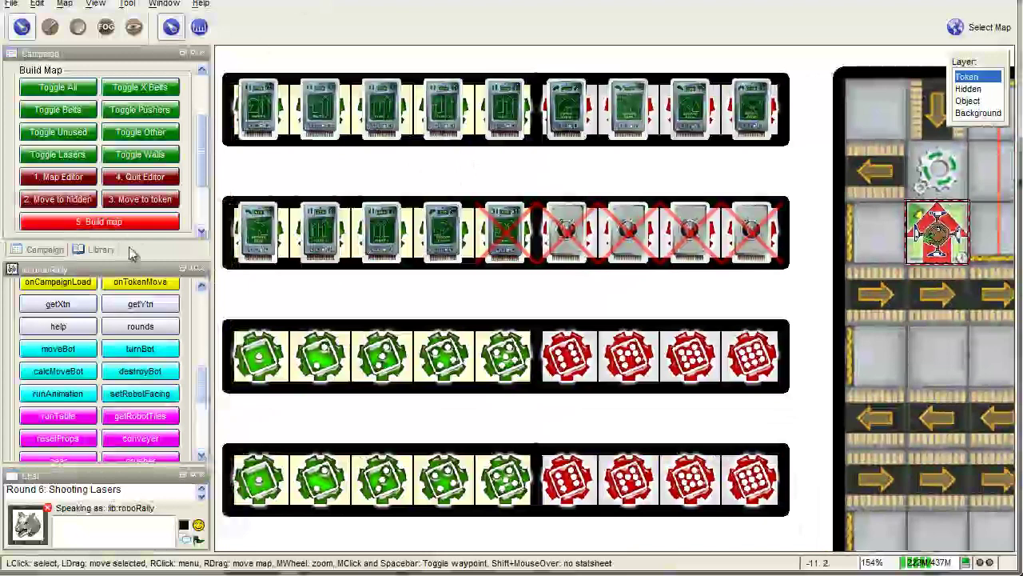
scroll(72, 216, "down", 3)
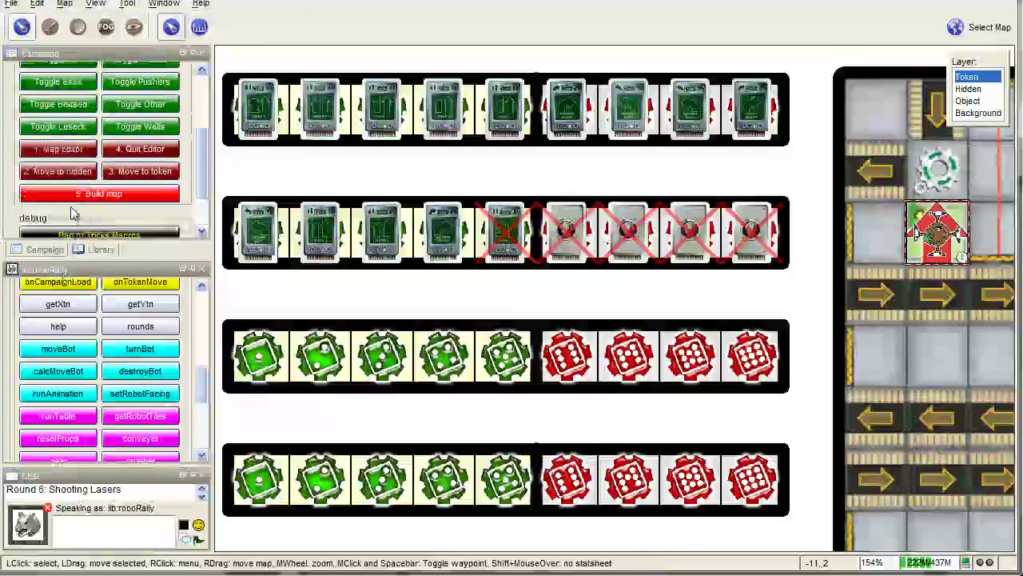
left_click(54, 202)
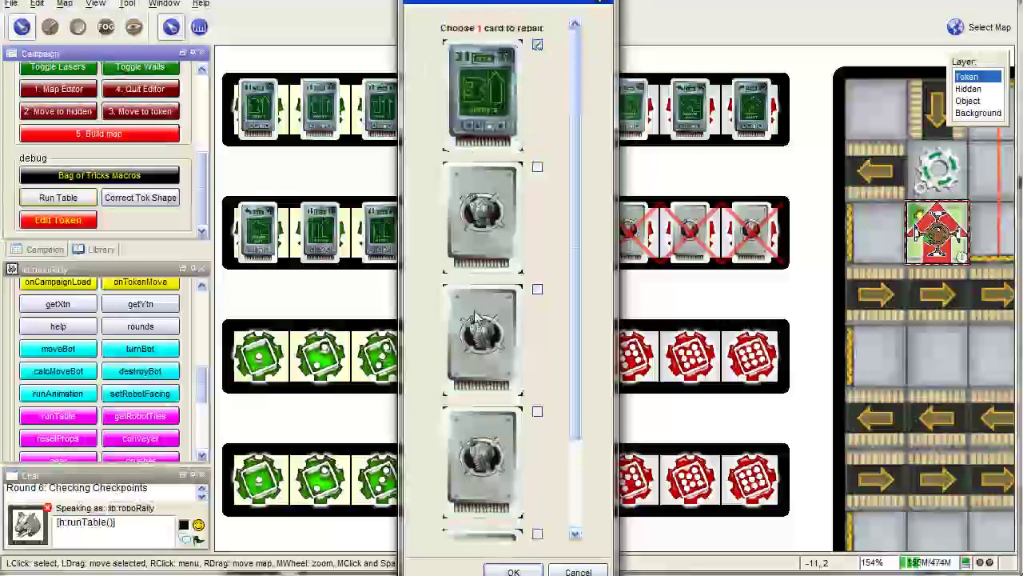
left_click(514, 572)
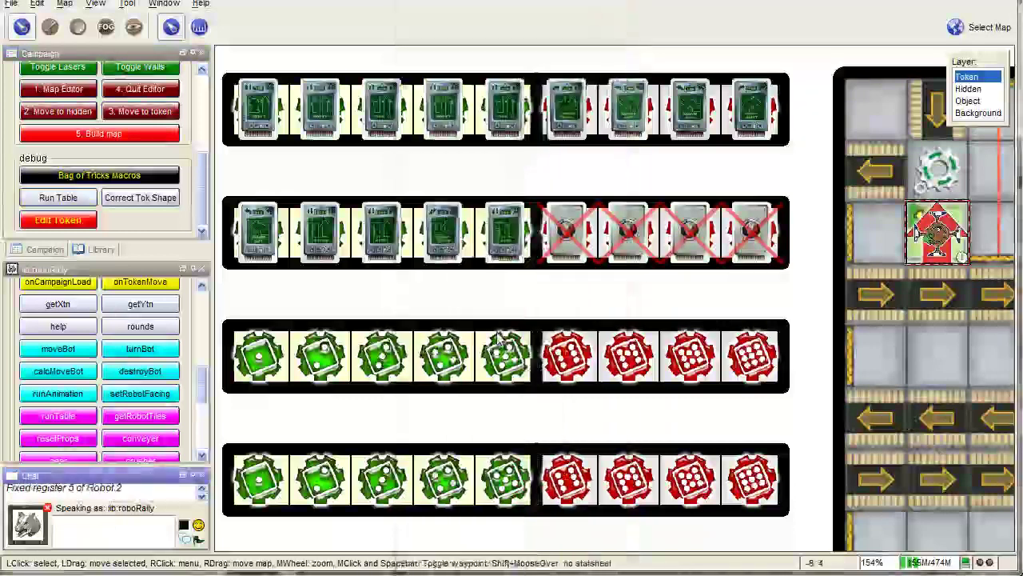
left_click(67, 202)
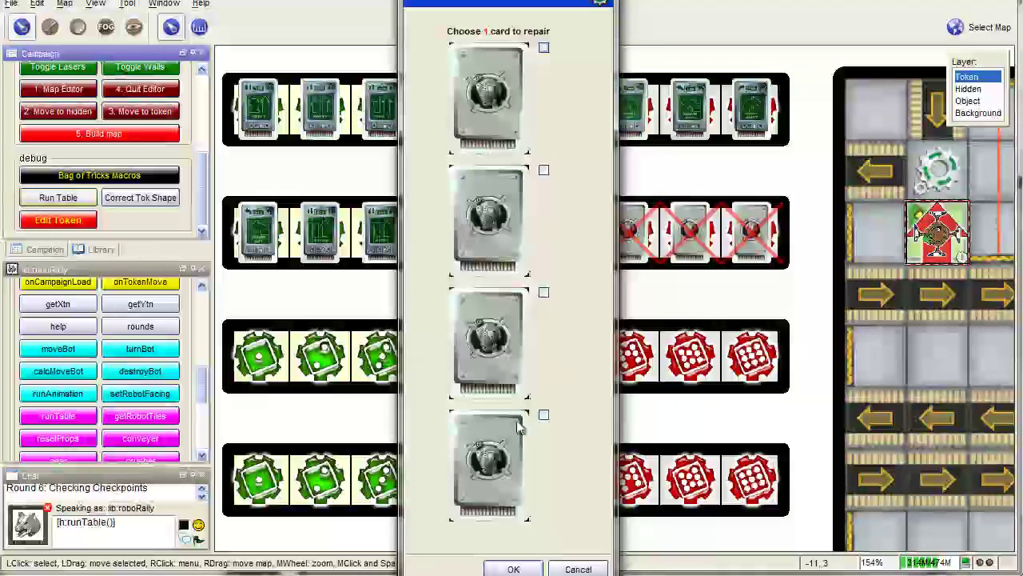
left_click(516, 569)
Step: Delete the "Todo:" label below the game board with the label tool and return to token selection
scroll(634, 344, "down", 10)
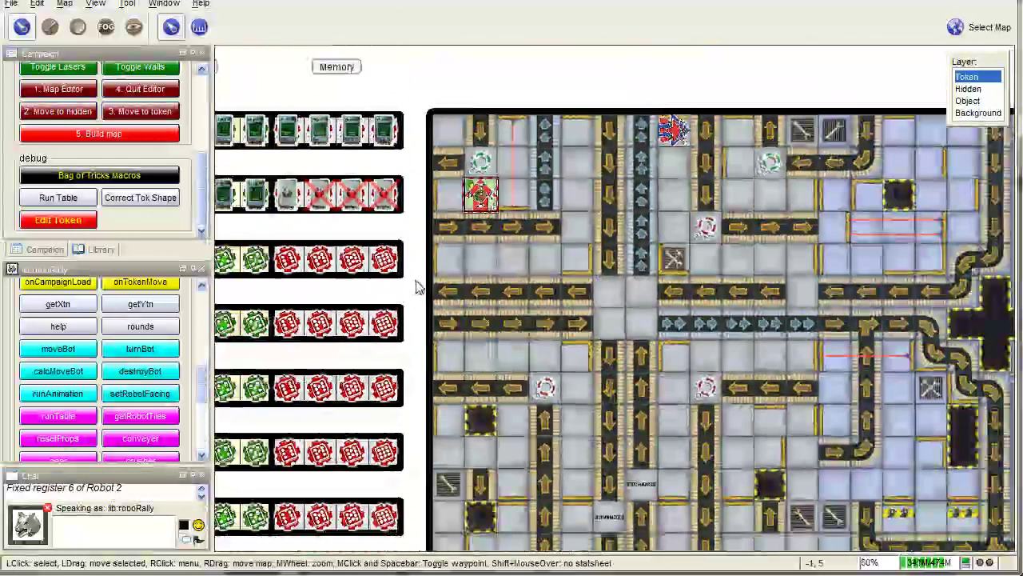
left_click_drag(612, 384, 442, 230)
scroll(442, 230, "down", 8)
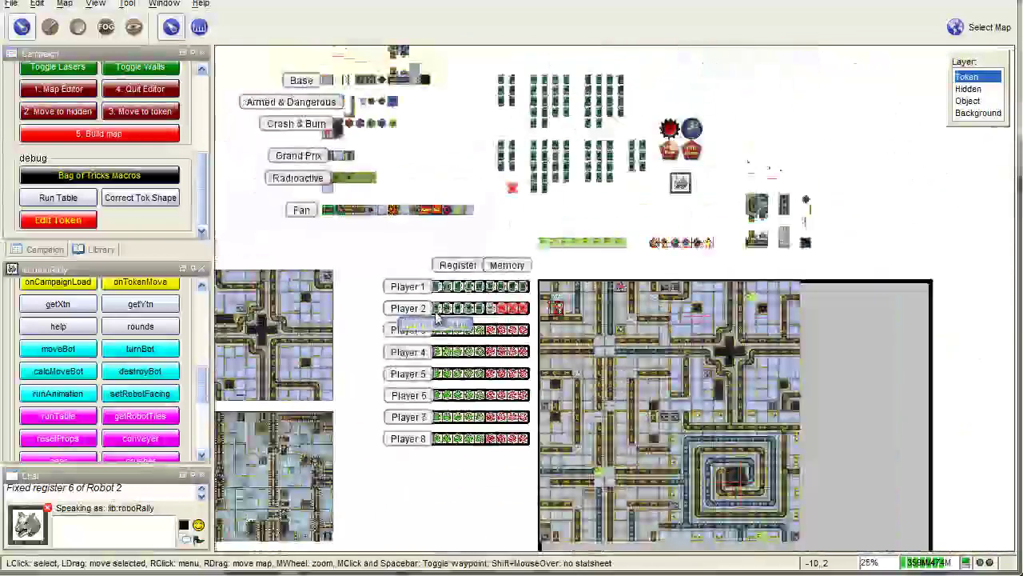
scroll(436, 318, "down", 5)
left_click_drag(328, 287, 487, 237)
left_click_drag(506, 119, 452, 104)
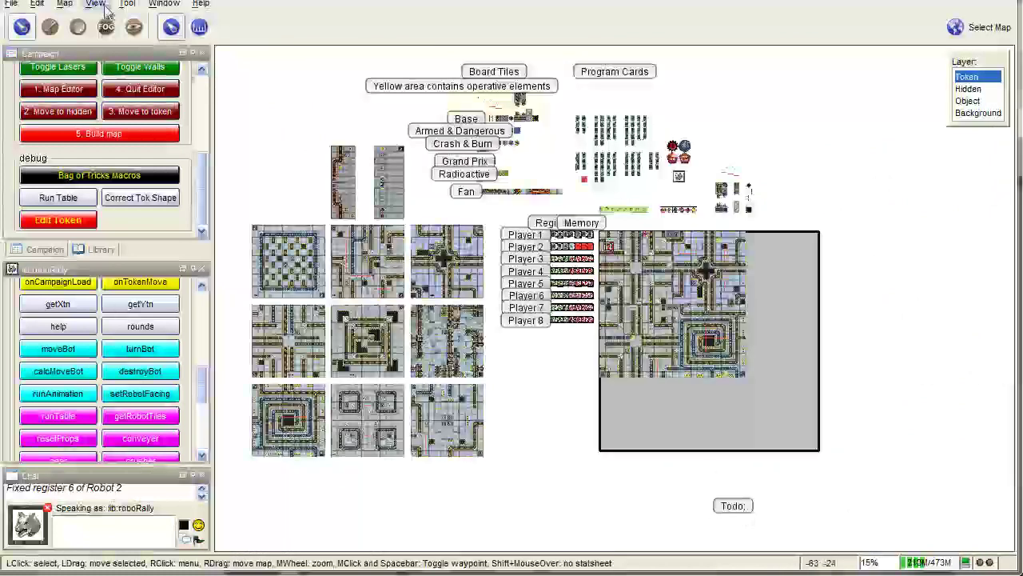
left_click(50, 26)
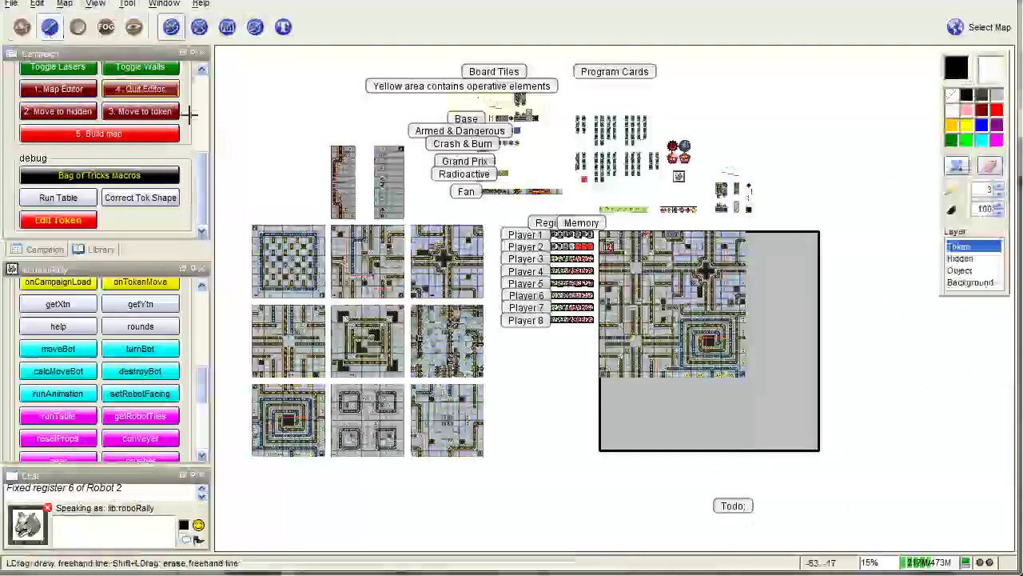
left_click(283, 27)
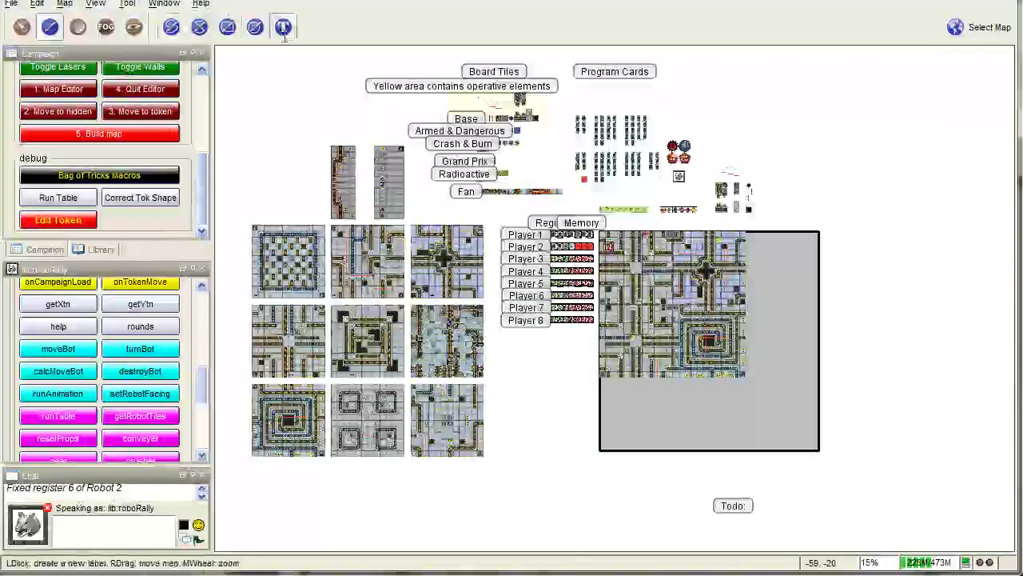
left_click(733, 508)
key("Delete")
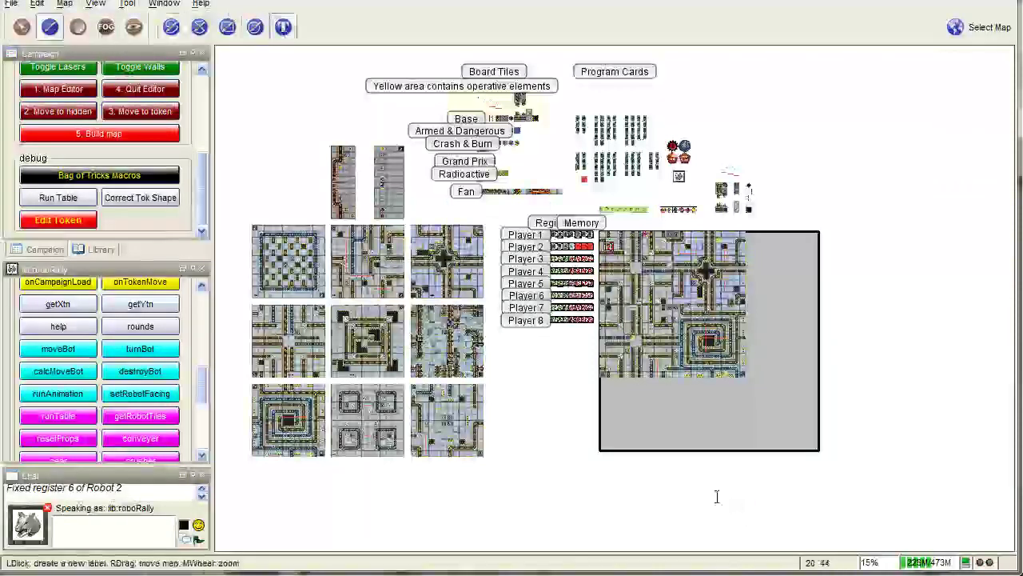
left_click(22, 27)
Step: Examine the operative board elements in the yellow area and the program cards beside them
scroll(534, 272, "up", 2)
scroll(534, 272, "up", 5)
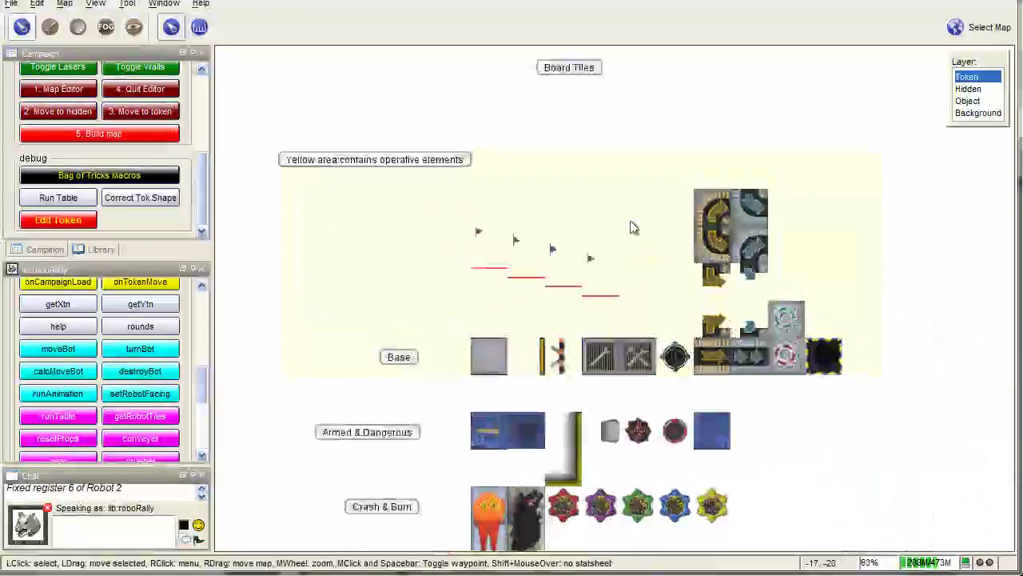
left_click(739, 212)
left_click(715, 254)
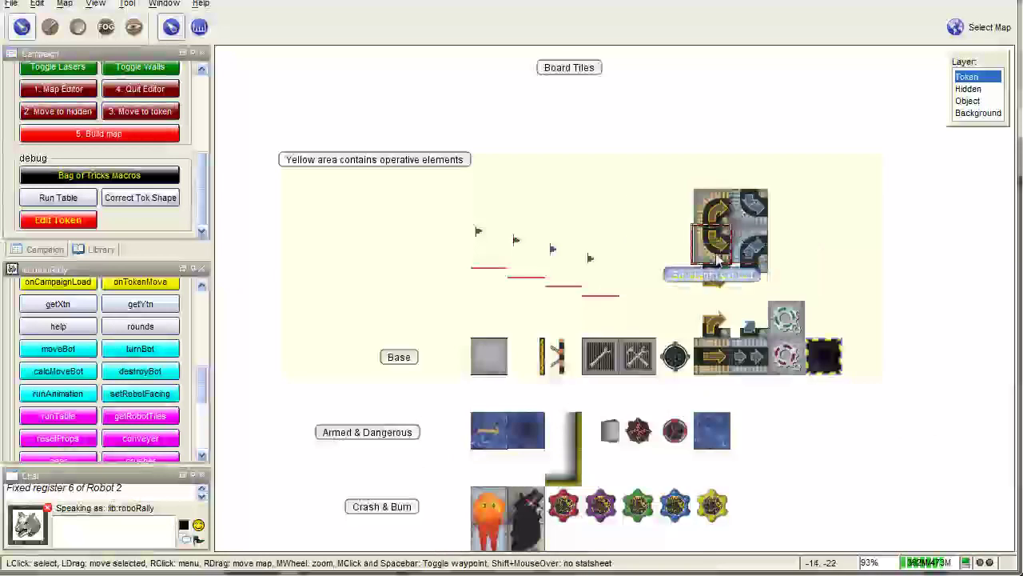
scroll(717, 260, "down", 2)
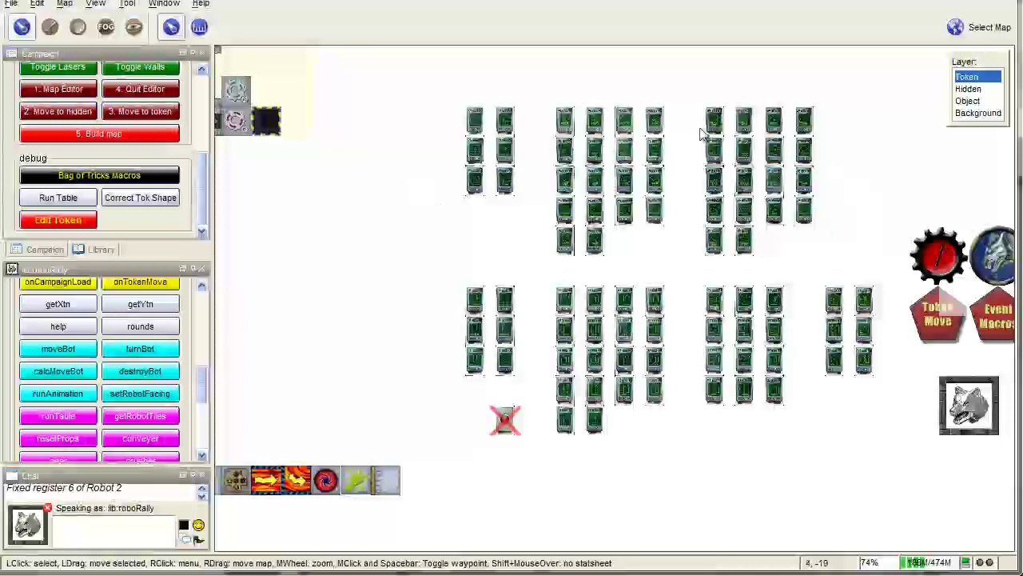
scroll(583, 185, "up", 10)
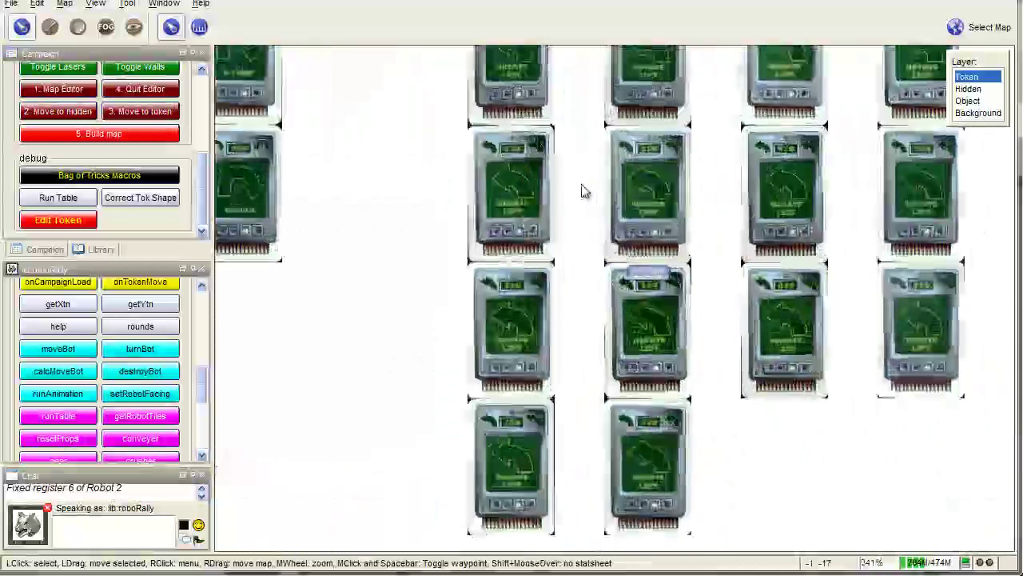
scroll(494, 204, "down", 9)
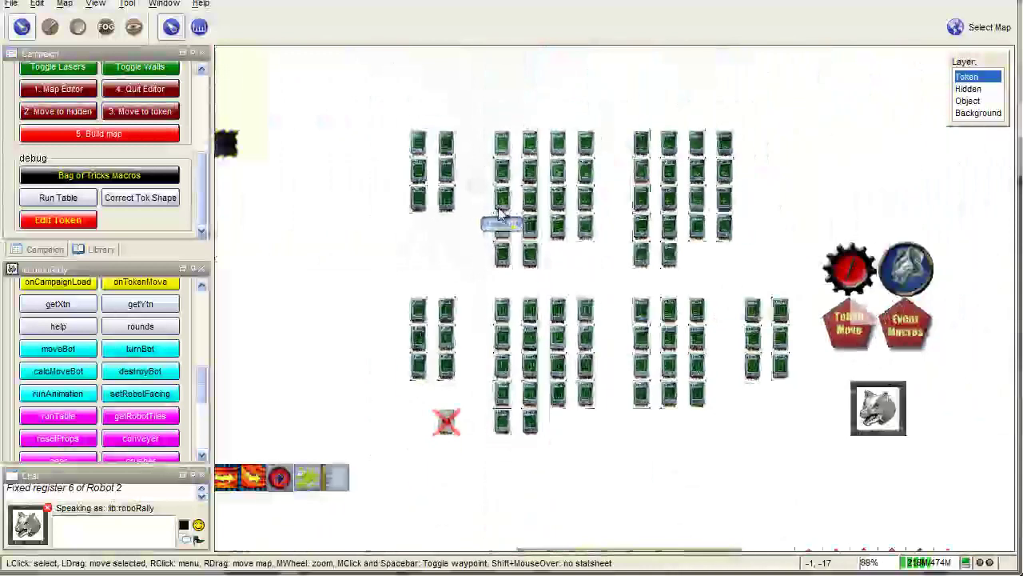
Step: Examine the collection of source boards and the register and memory rows of the eight players
left_click_drag(343, 328, 826, 186)
left_click_drag(550, 309, 857, 83)
left_click_drag(655, 317, 776, 262)
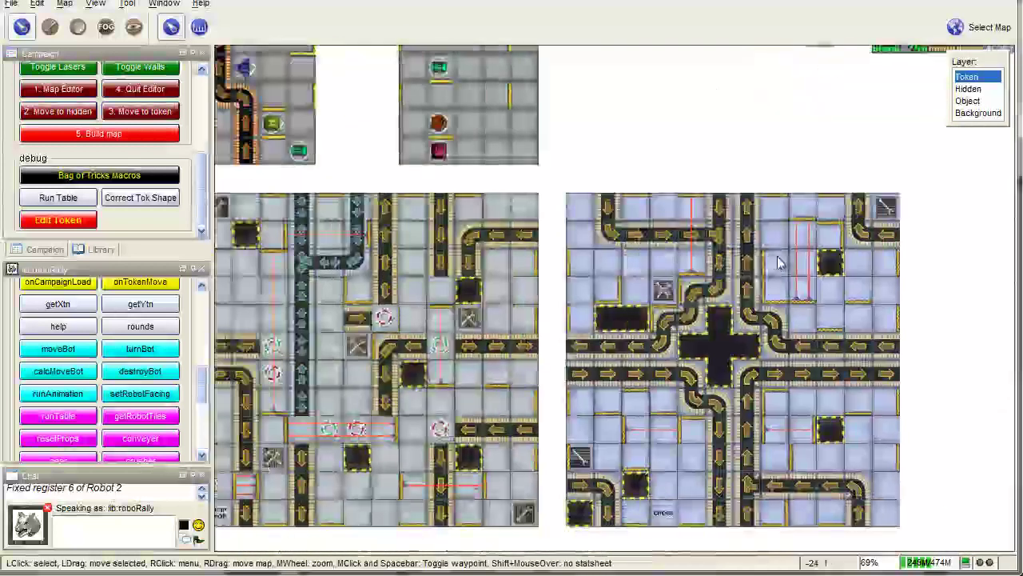
scroll(672, 299, "down", 7)
scroll(644, 324, "down", 3)
left_click_drag(377, 230, 399, 103)
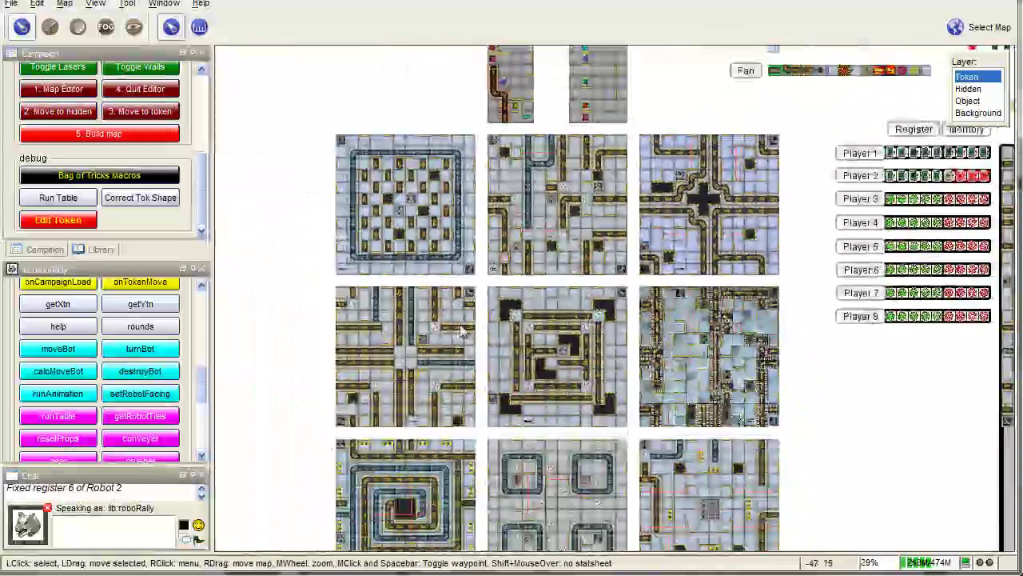
scroll(767, 354, "up", 5)
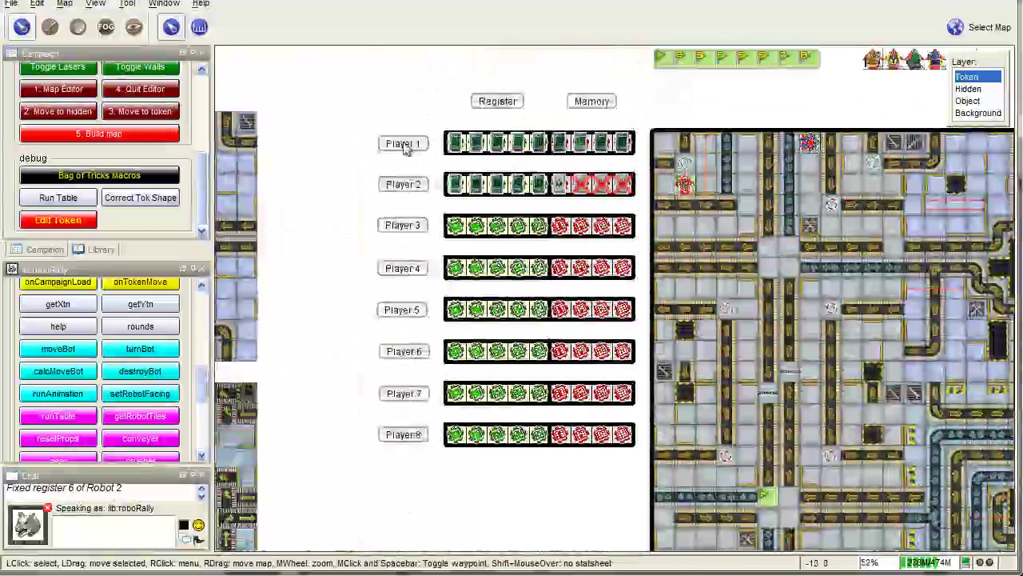
scroll(608, 462, "down", 2)
scroll(493, 296, "down", 5)
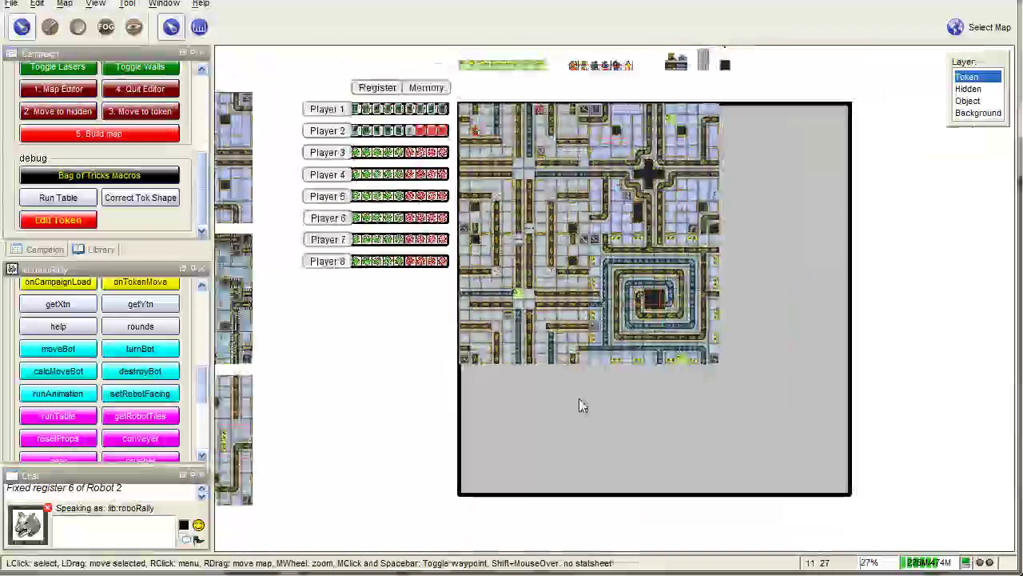
Step: Examine the game board, the numbered checkpoint tokens and the row of spare robot tokens above it
left_click_drag(585, 418, 504, 358)
left_click_drag(395, 156, 493, 304)
left_click_drag(505, 269, 540, 379)
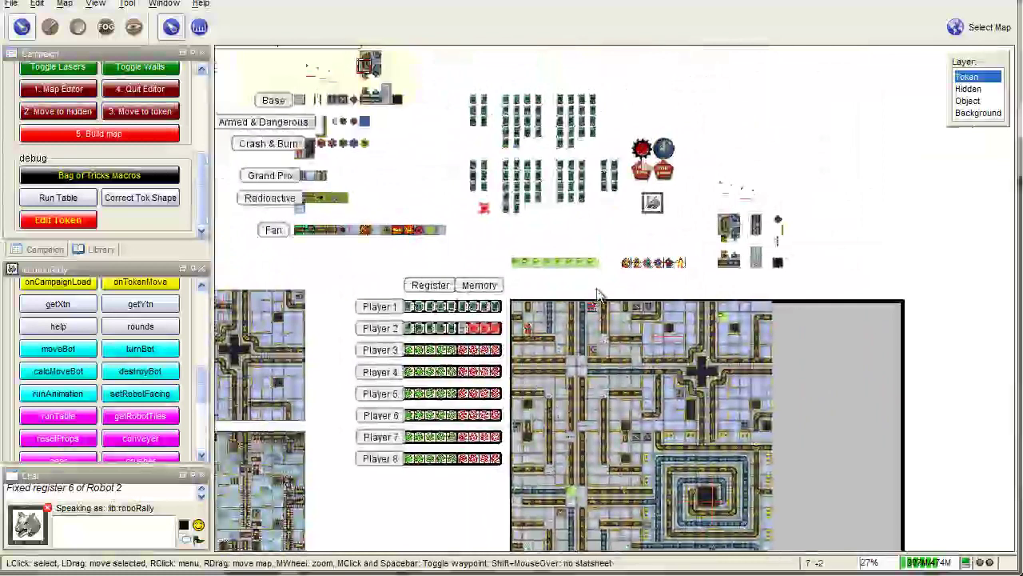
scroll(573, 290, "up", 10)
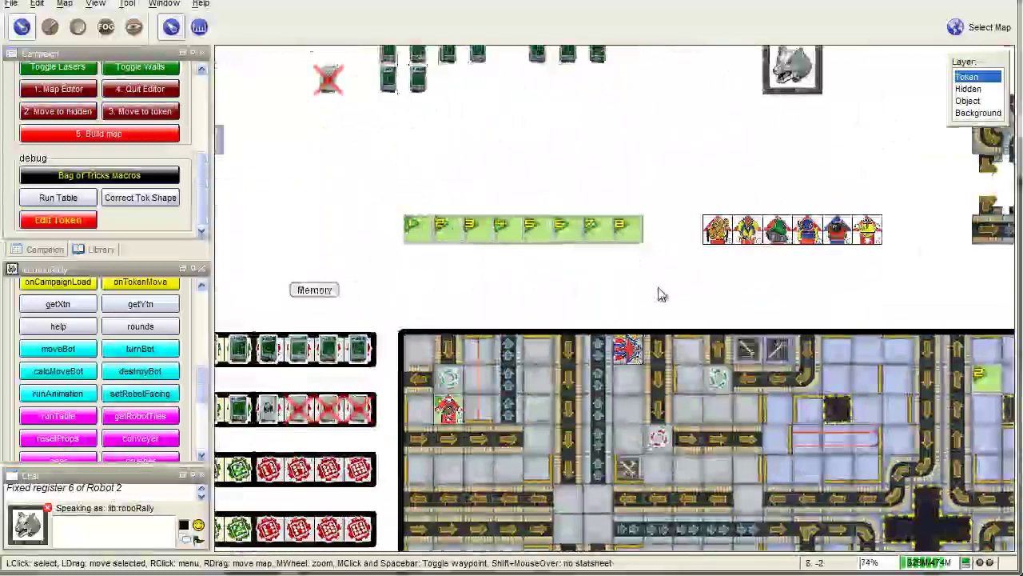
left_click_drag(660, 293, 461, 283)
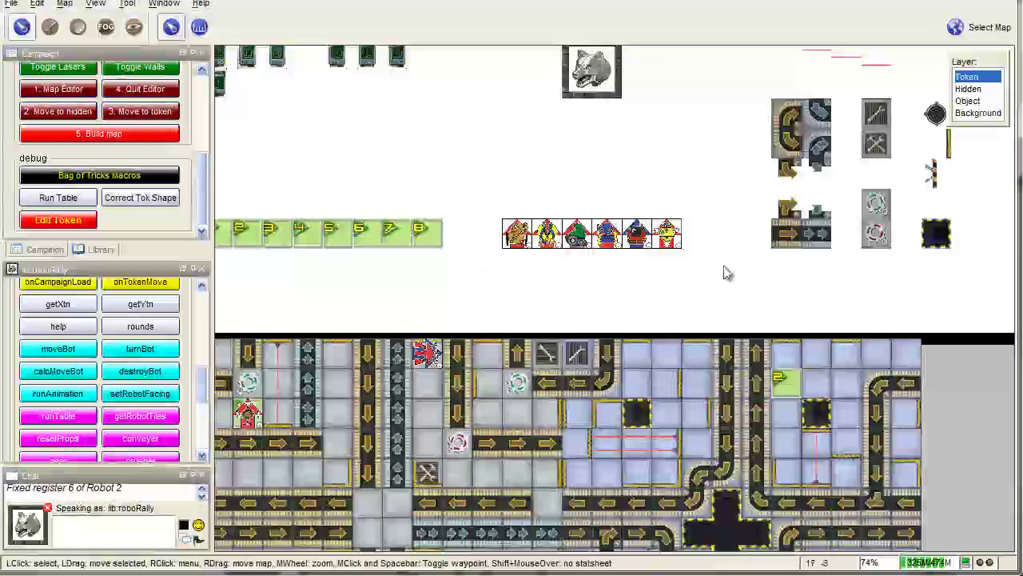
scroll(726, 268, "up", 9)
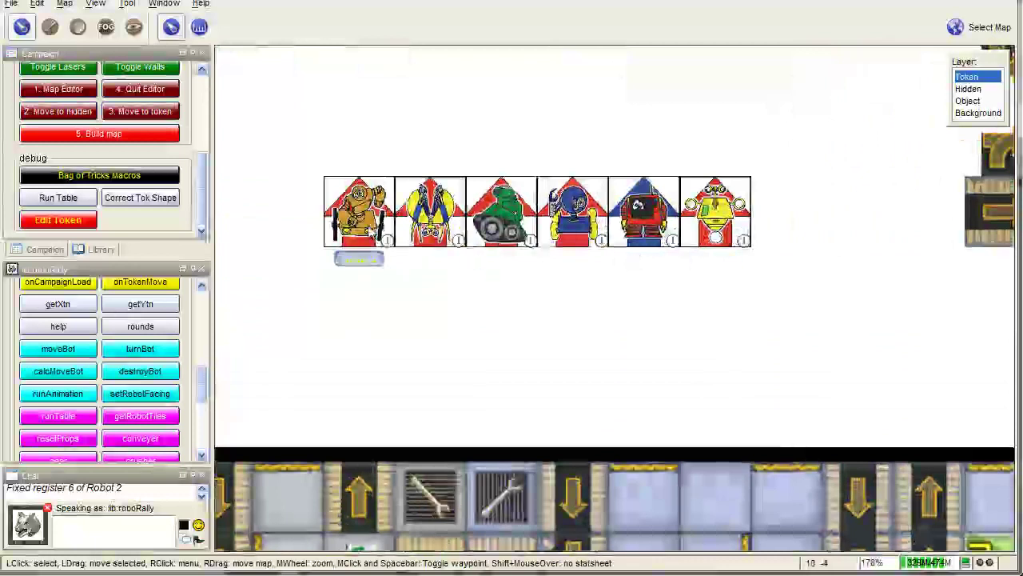
Step: Open Robot 3's token for editing and replace its image with Conveyer Straight.jpg and then with Robot 1.png from the Tokens folder
double_click(360, 212)
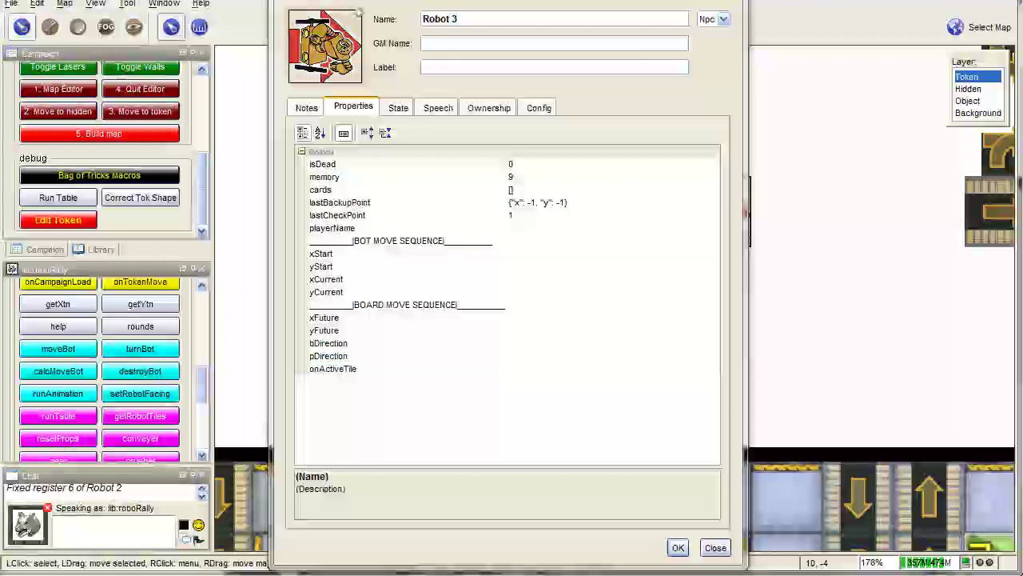
left_click_drag(1022, 4, 663, 6)
left_click_drag(739, 152, 343, 70)
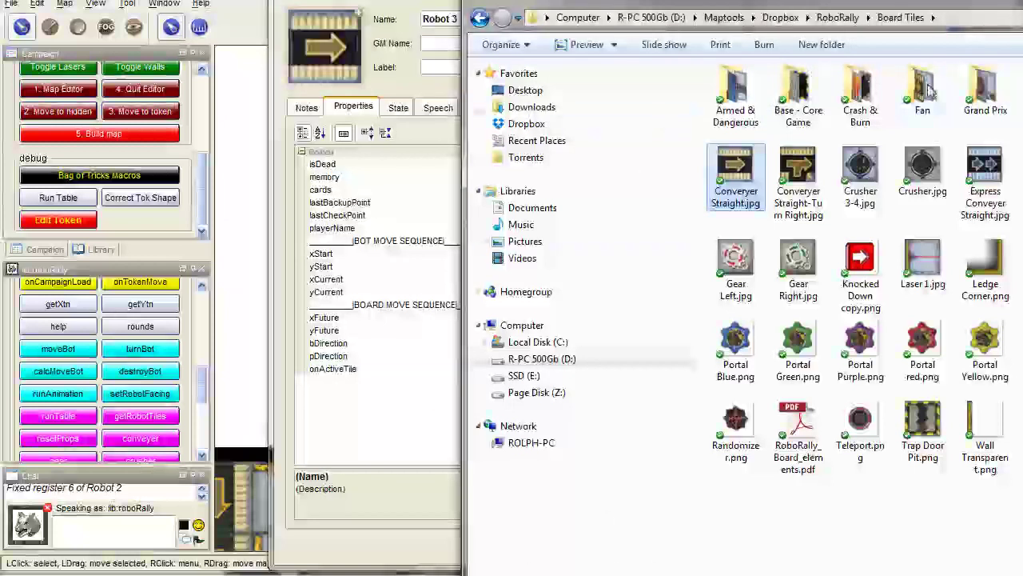
double_click(1022, 98)
left_click_drag(851, 120, 326, 67)
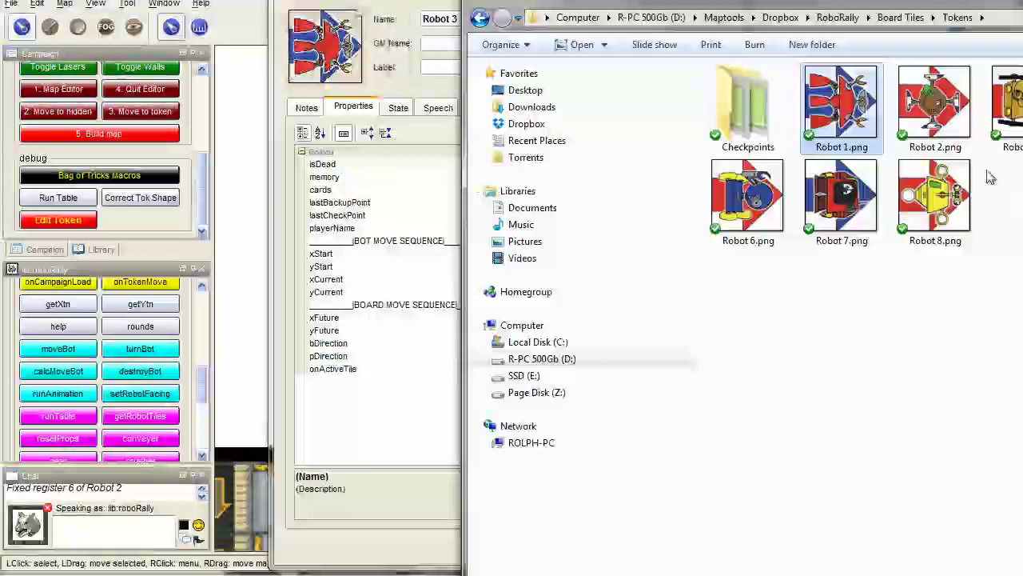
Step: Put Robot 3.png back as Robot 3's token image and close the token without saving
left_click_drag(660, 7, 553, 89)
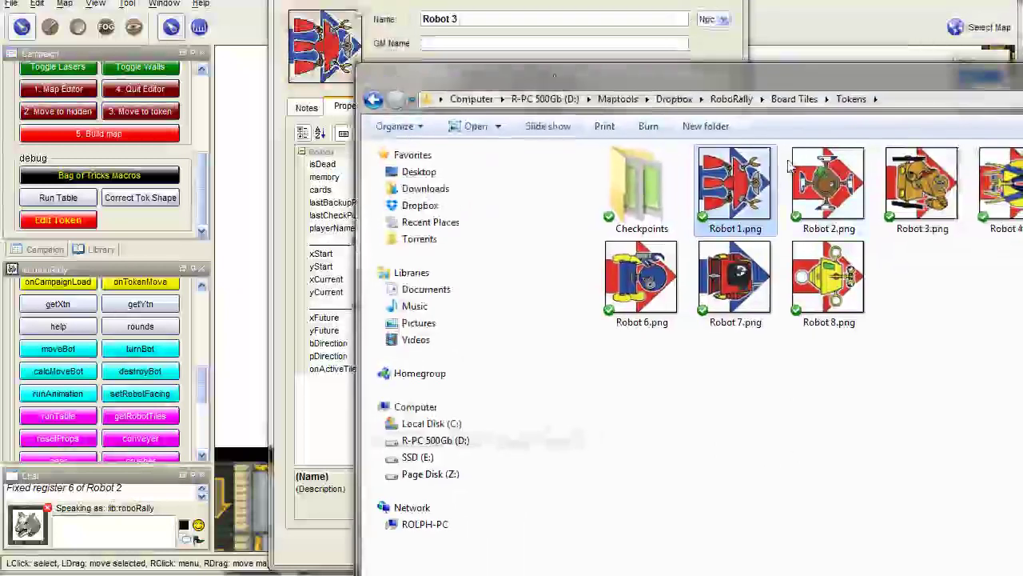
left_click_drag(921, 185, 328, 47)
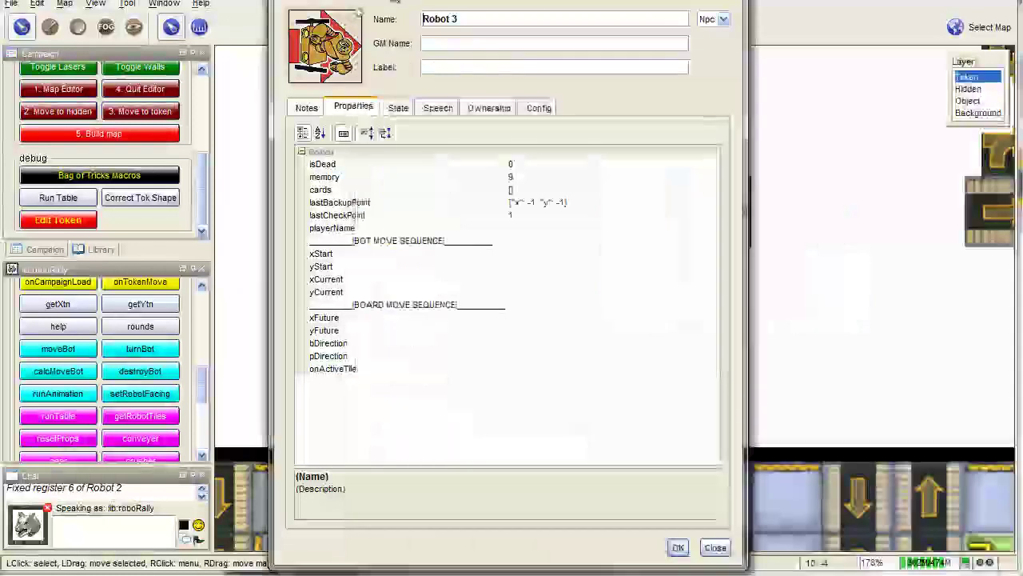
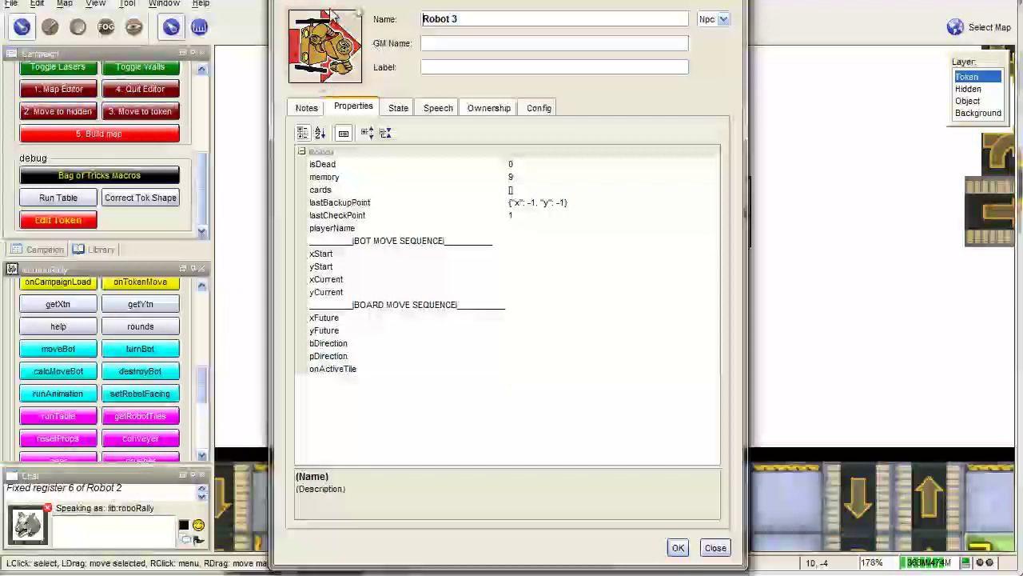
left_click(716, 547)
Step: Examine the built map and the numbered pushers along the edges of its spiral board
scroll(600, 304, "down", 8)
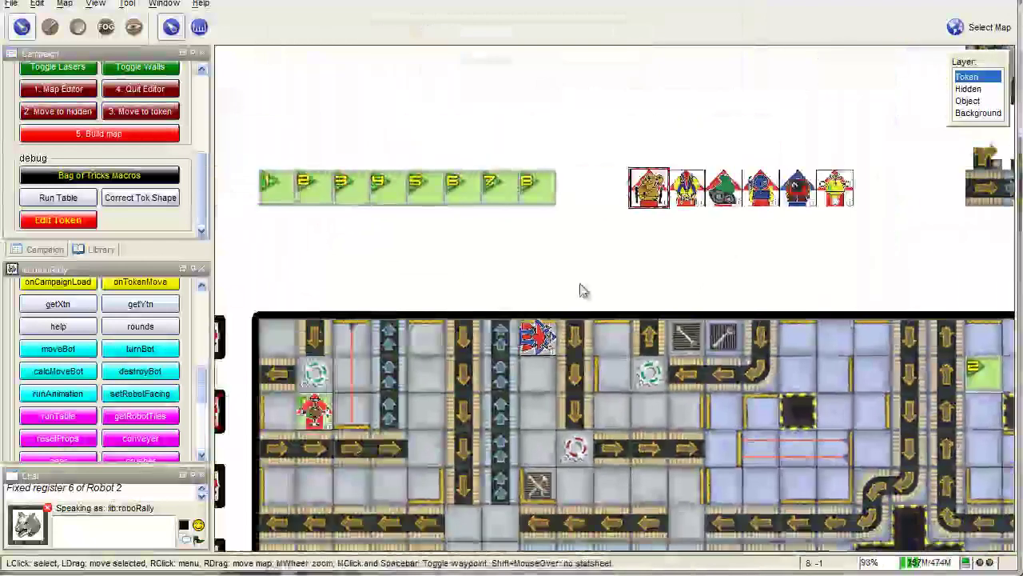
scroll(552, 258, "down", 6)
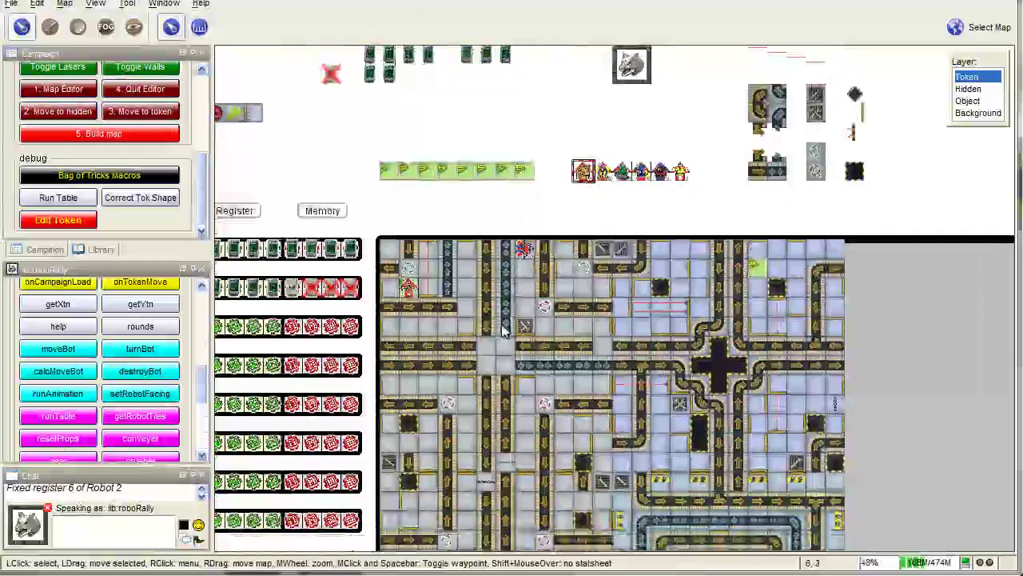
left_click_drag(529, 283, 508, 182)
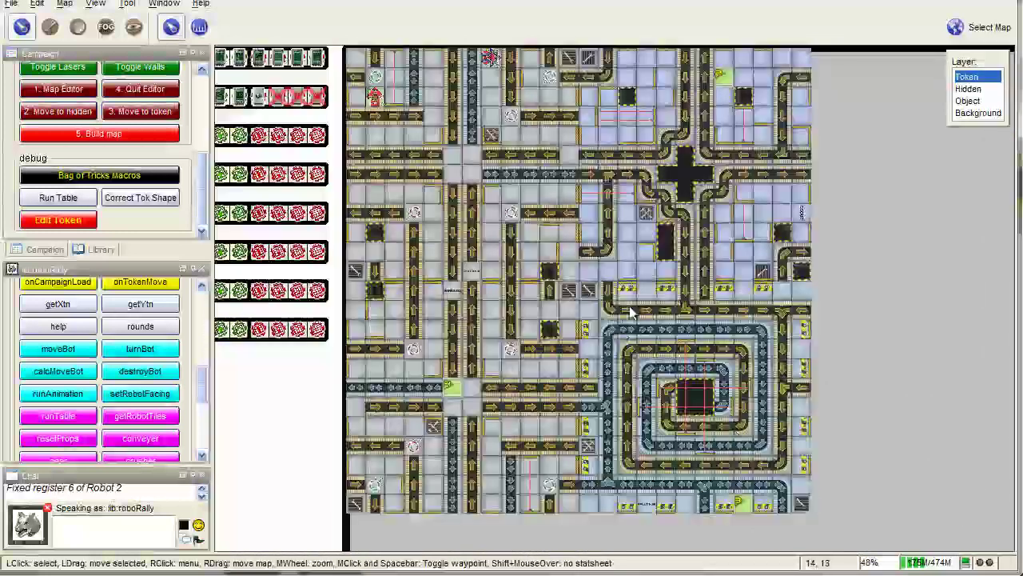
scroll(631, 294, "up", 5)
scroll(627, 290, "up", 2)
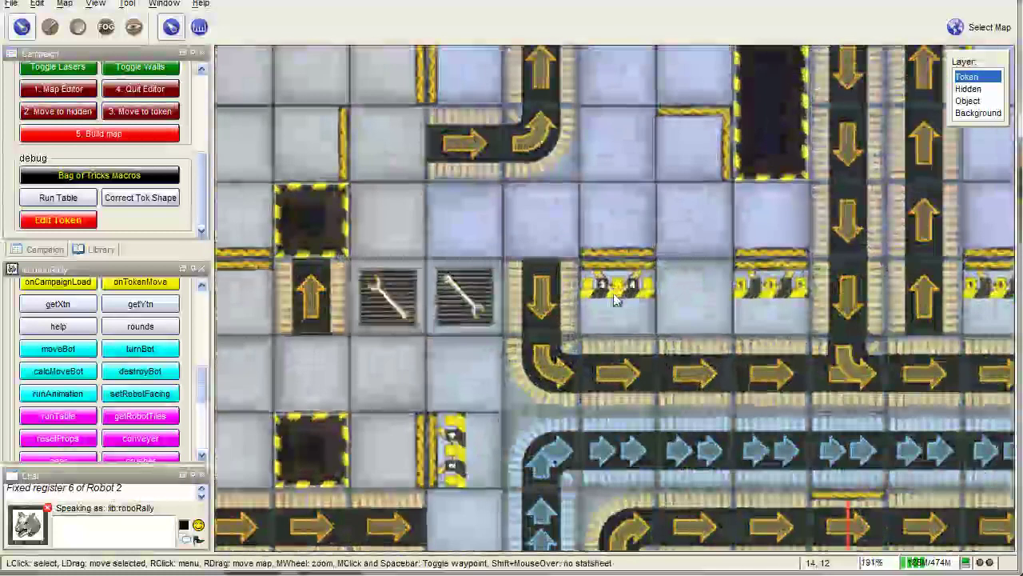
scroll(611, 306, "down", 6)
scroll(607, 310, "down", 2)
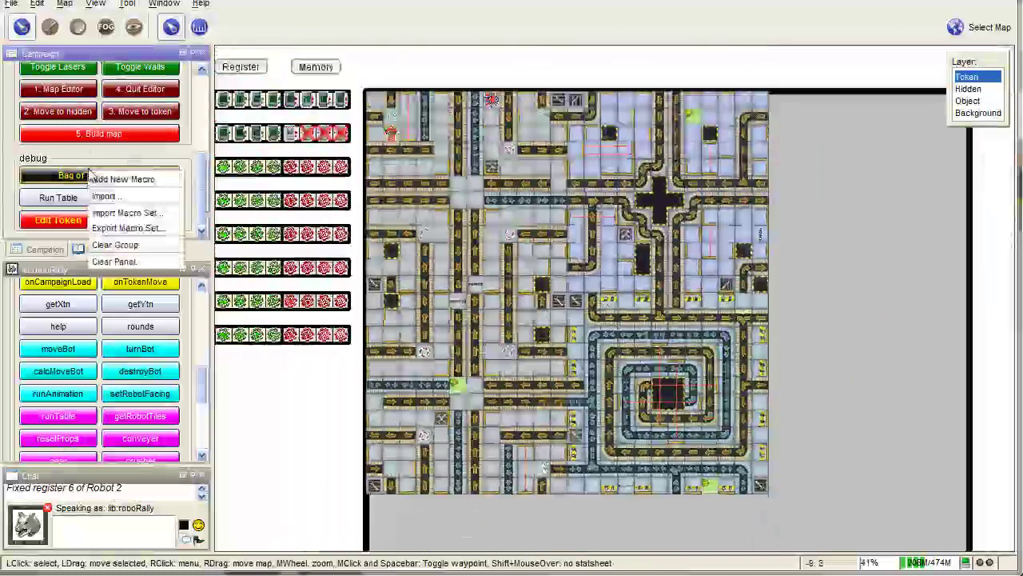
Step: Toggle the pusher tokens on for the Vault board, then check the board's properties and close them without changes
scroll(88, 160, "up", 3)
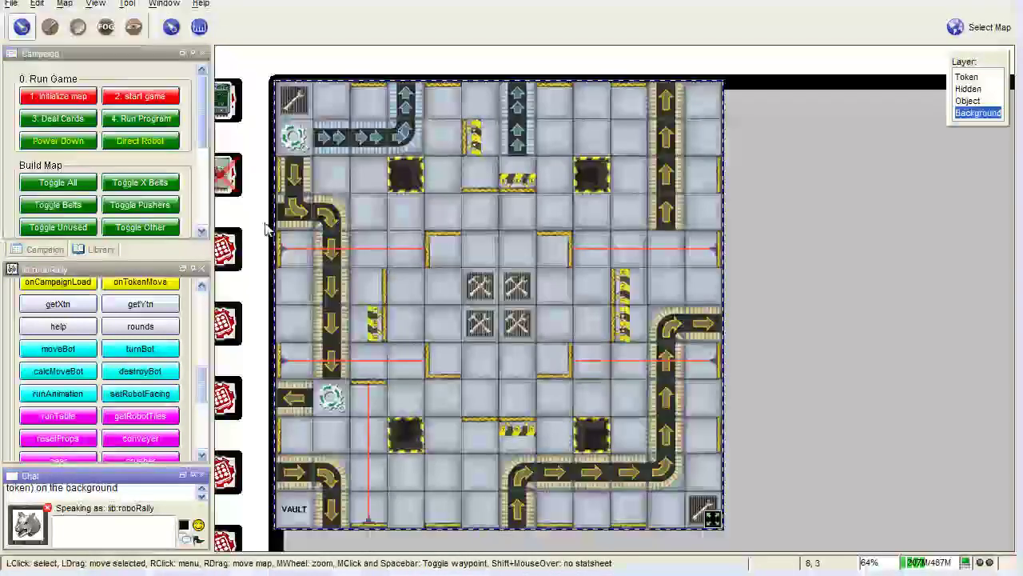
left_click(146, 209)
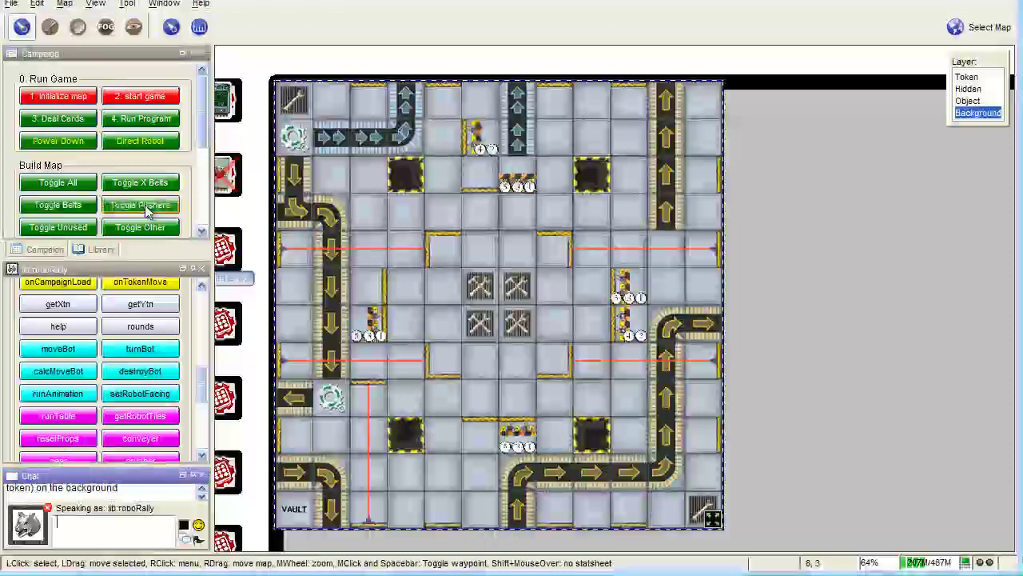
scroll(466, 170, "up", 5)
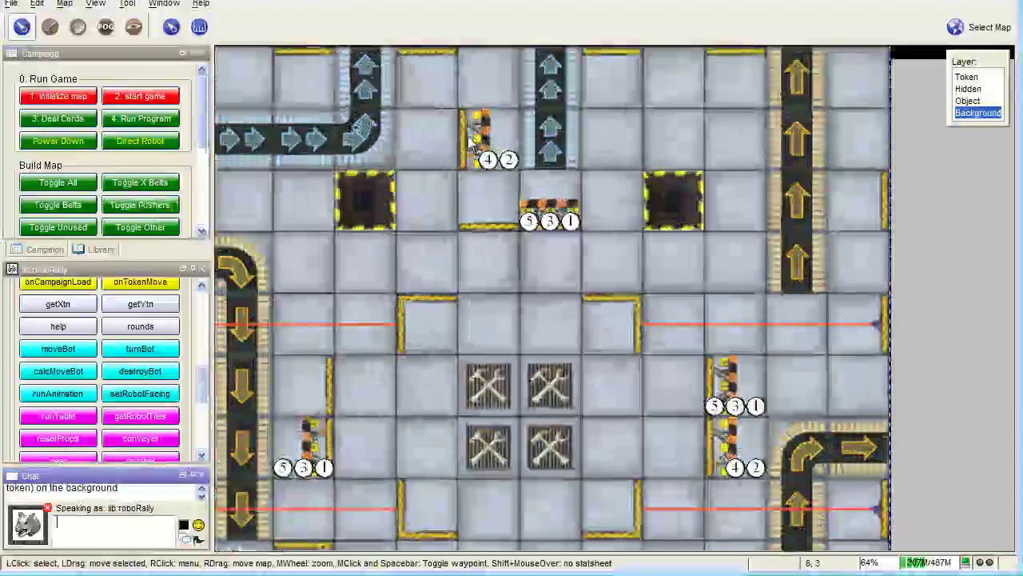
double_click(496, 142)
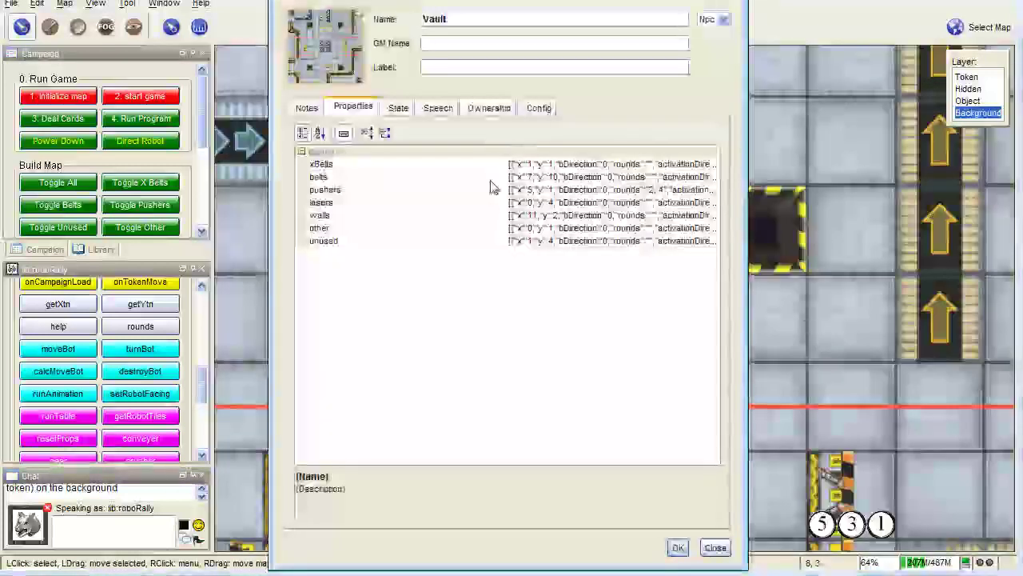
left_click(731, 1)
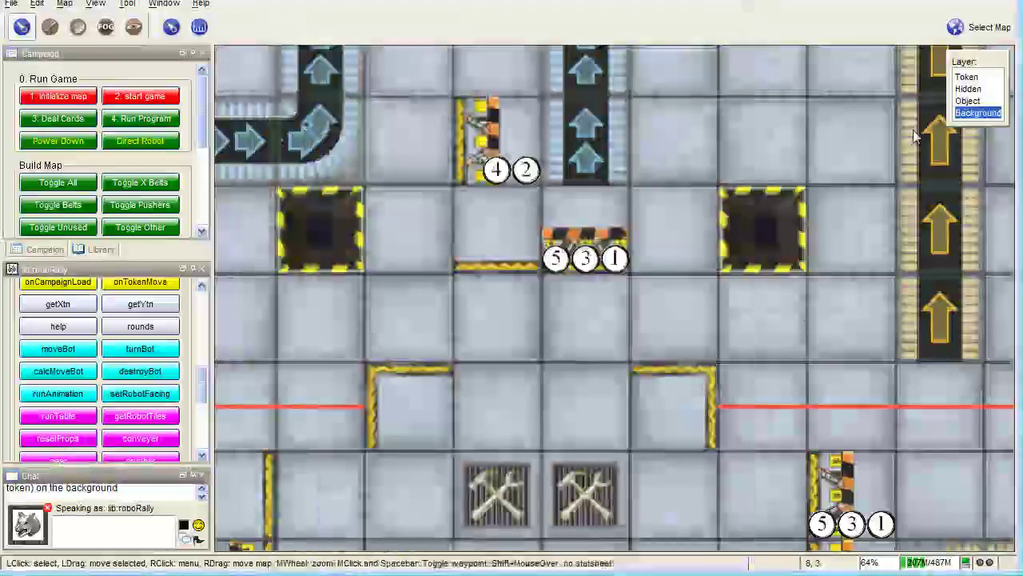
Step: Switch to the Token layer and check the round states of the Vault board's uppermost pusher, closing it without changes
left_click(968, 77)
left_click(499, 144)
double_click(499, 144)
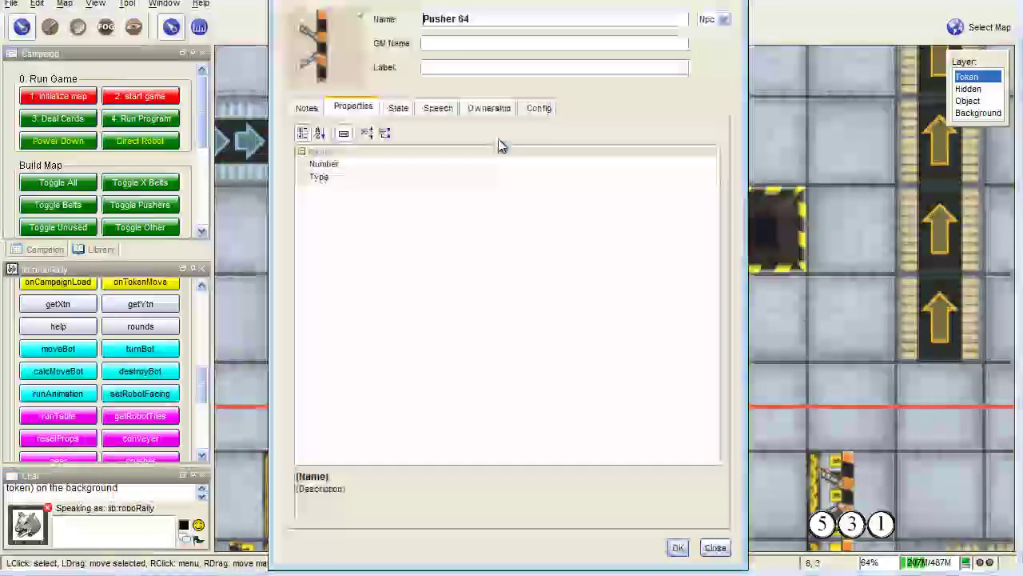
left_click(398, 108)
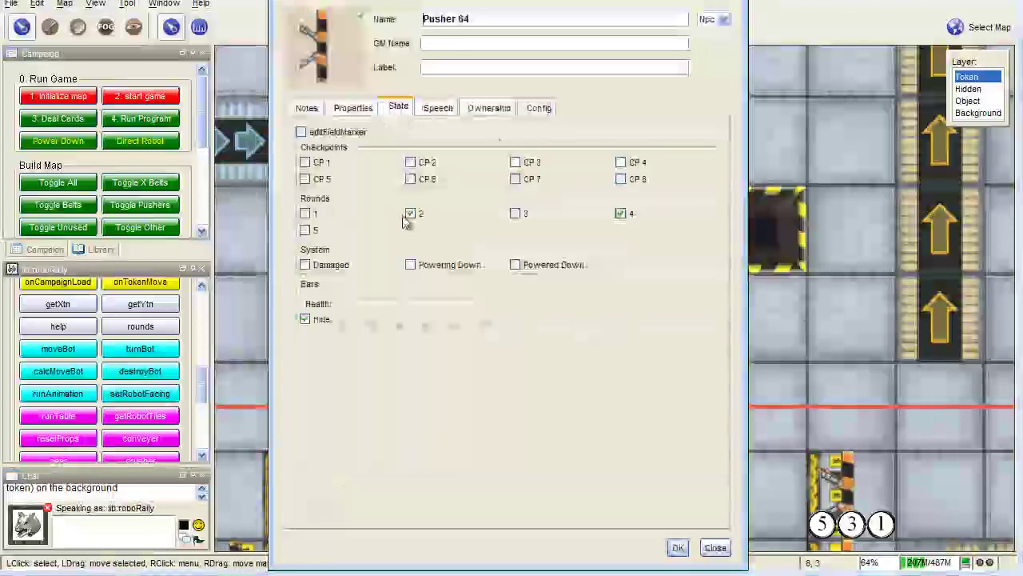
left_click(736, 5)
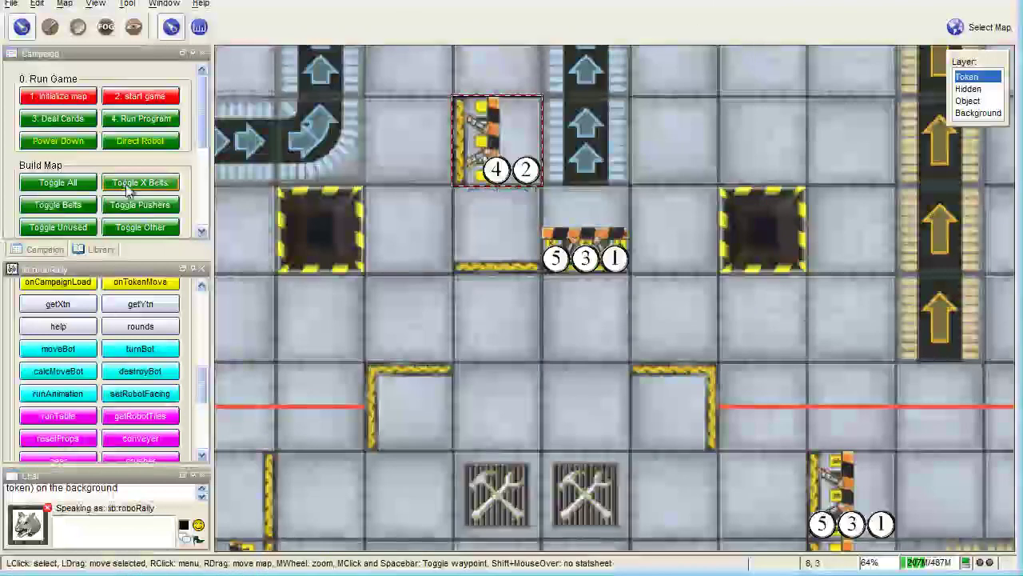
Step: Toggle the Vault board's pusher tokens off
scroll(396, 207, "down", 8)
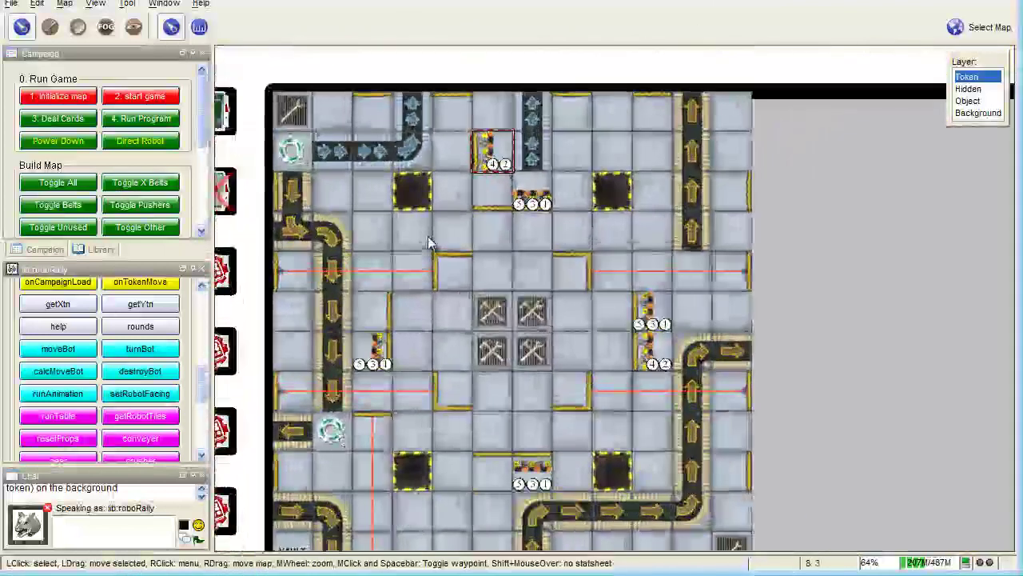
left_click_drag(428, 242, 390, 210)
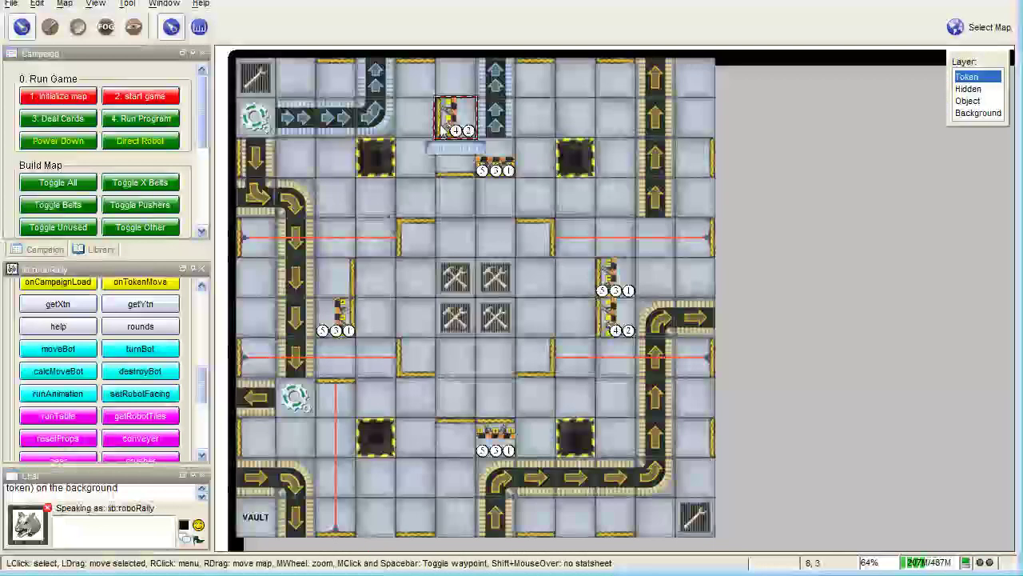
left_click(140, 207)
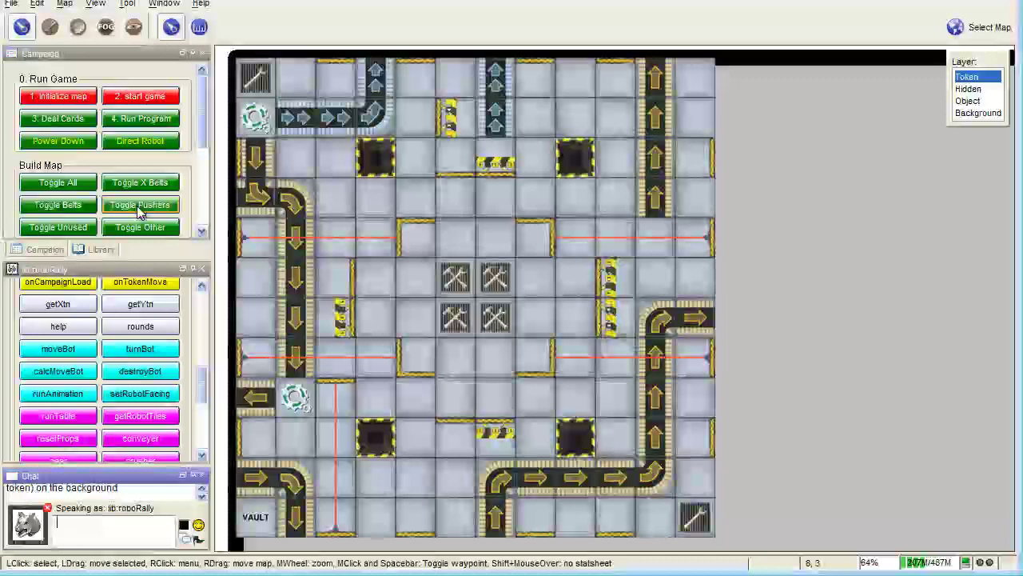
Step: Toggle the pusher tokens back on for the Vault board and examine the numbered pusher beside its central-left wall
left_click(139, 206)
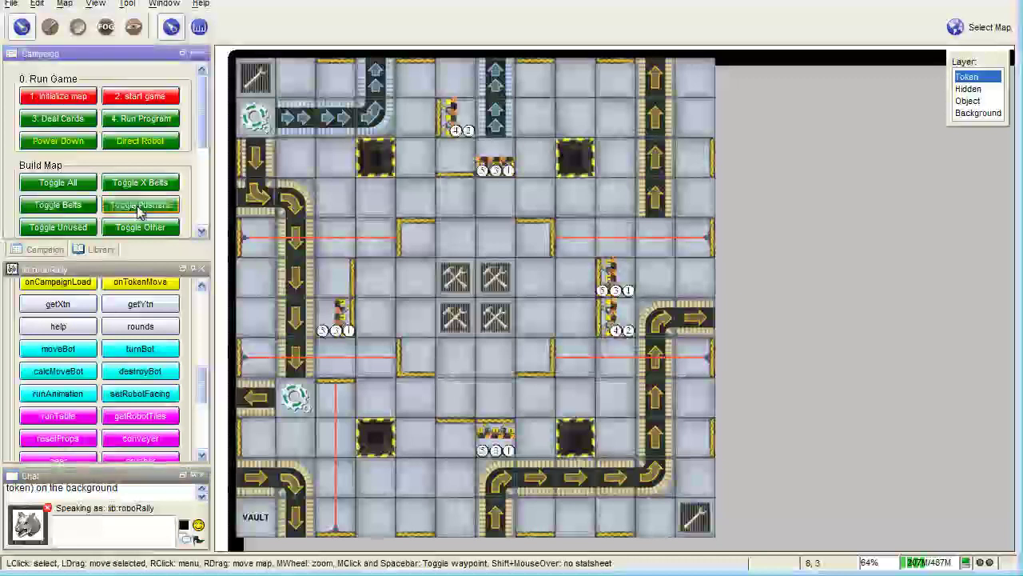
left_click(140, 207)
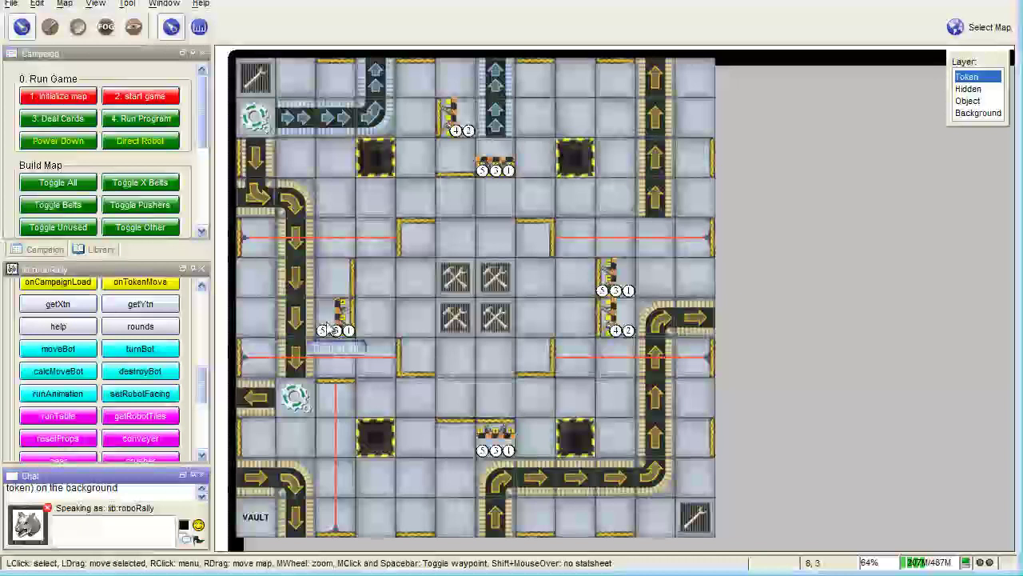
scroll(316, 308, "up", 2)
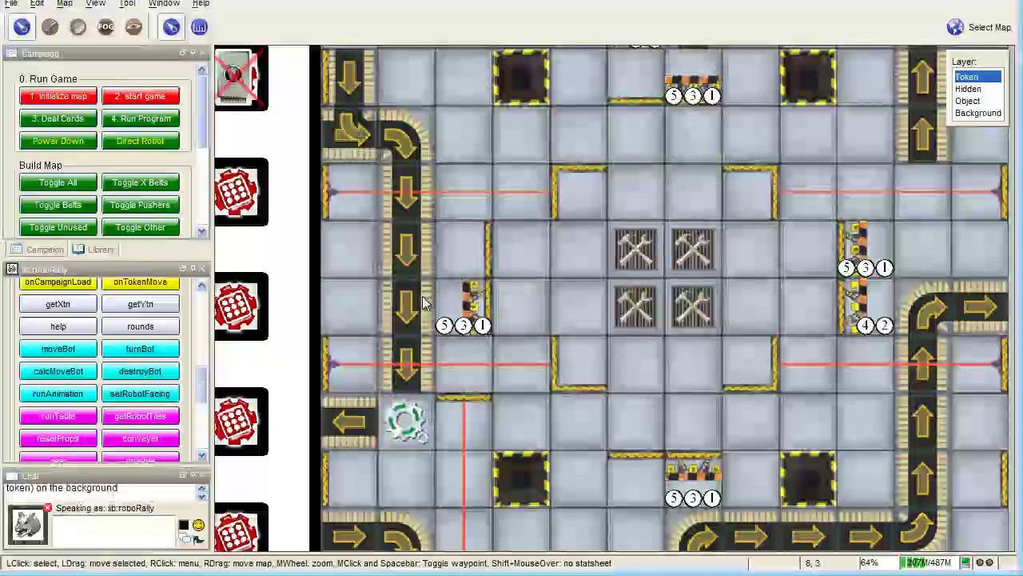
Step: Delete all the dealt program cards from the Player 1 and Player 2 rows
scroll(423, 302, "down", 5)
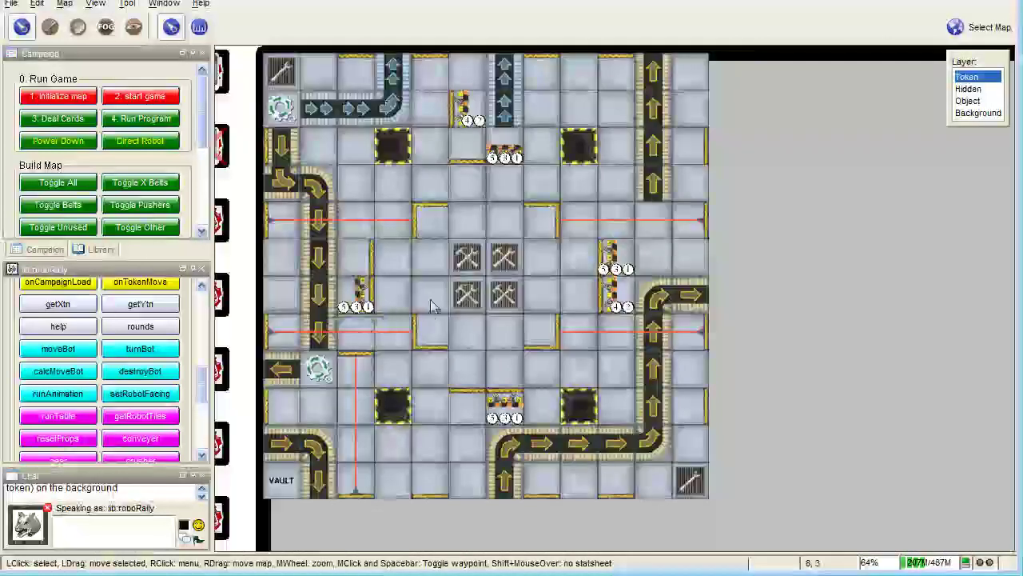
scroll(436, 310, "down", 1)
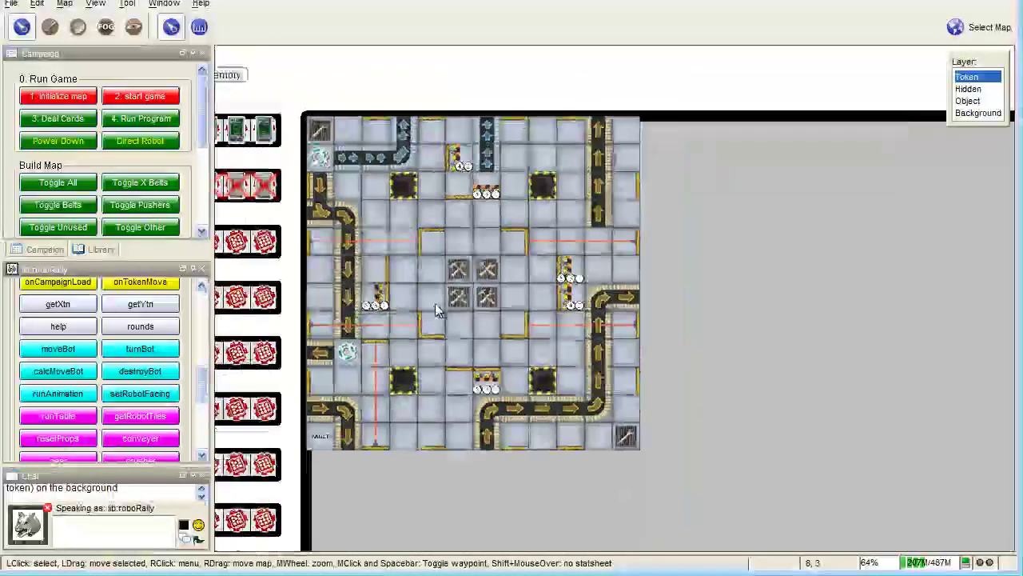
scroll(497, 316, "down", 1)
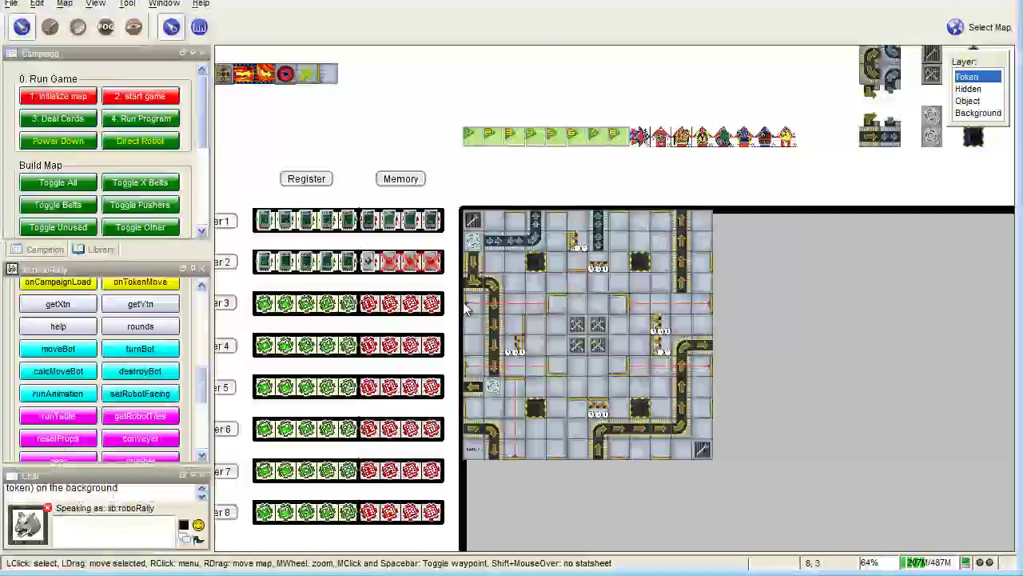
left_click_drag(244, 187, 448, 295)
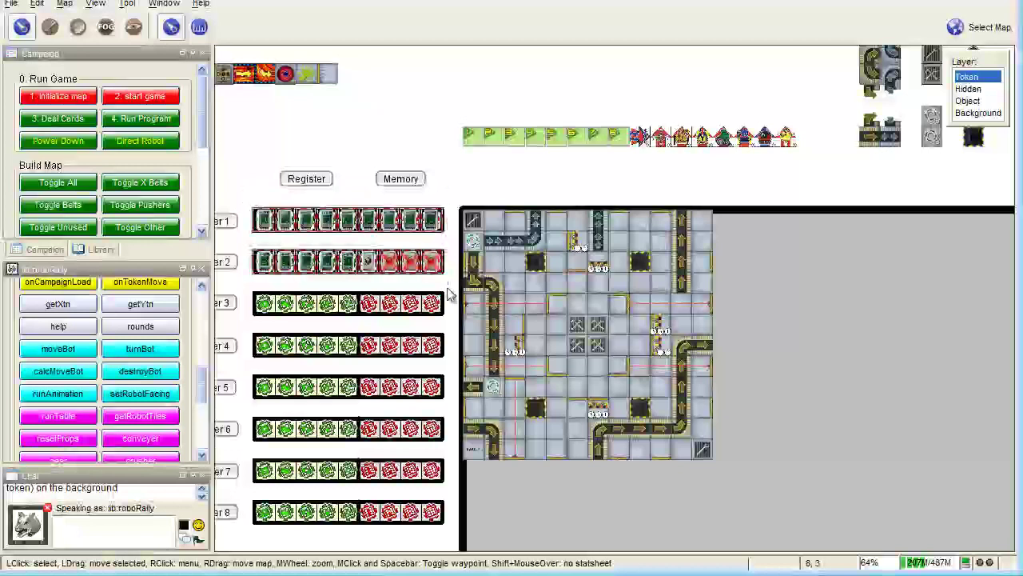
key("Delete")
left_click(412, 314)
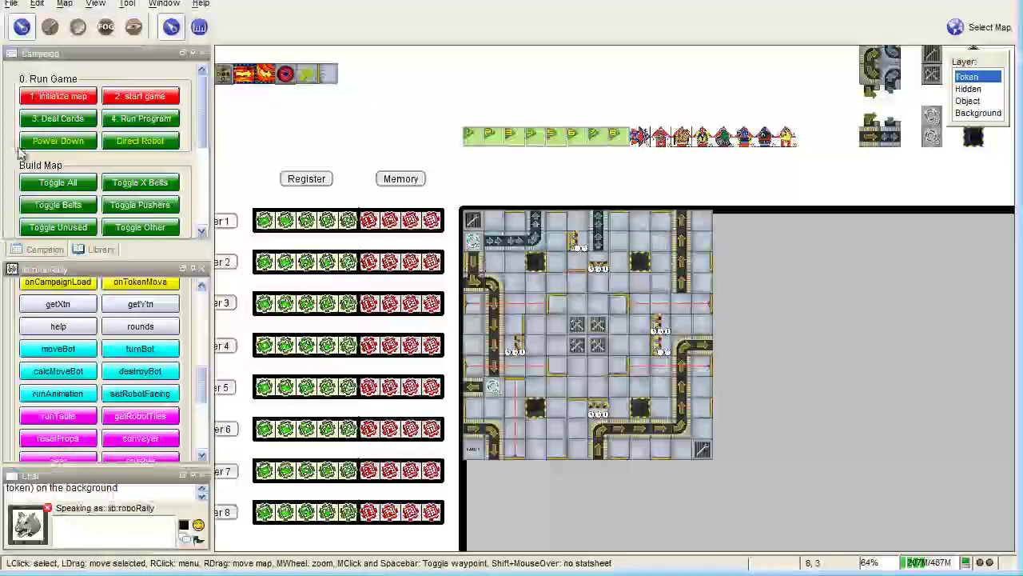
Step: Deal new program cards to players 1 and 2, examine the hands, and deal once more
left_click(54, 120)
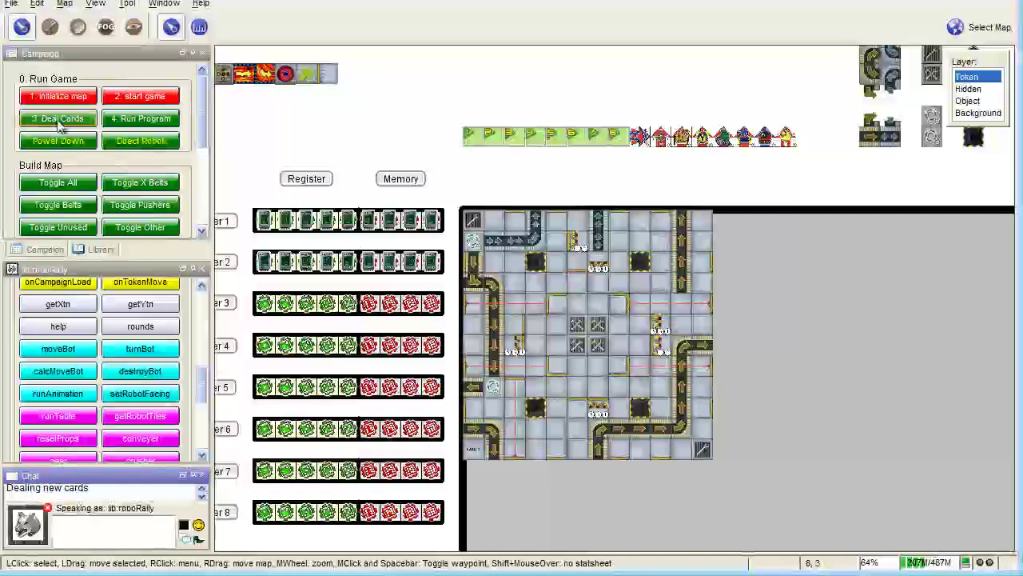
scroll(292, 232, "up", 4)
left_click_drag(294, 254, 410, 199)
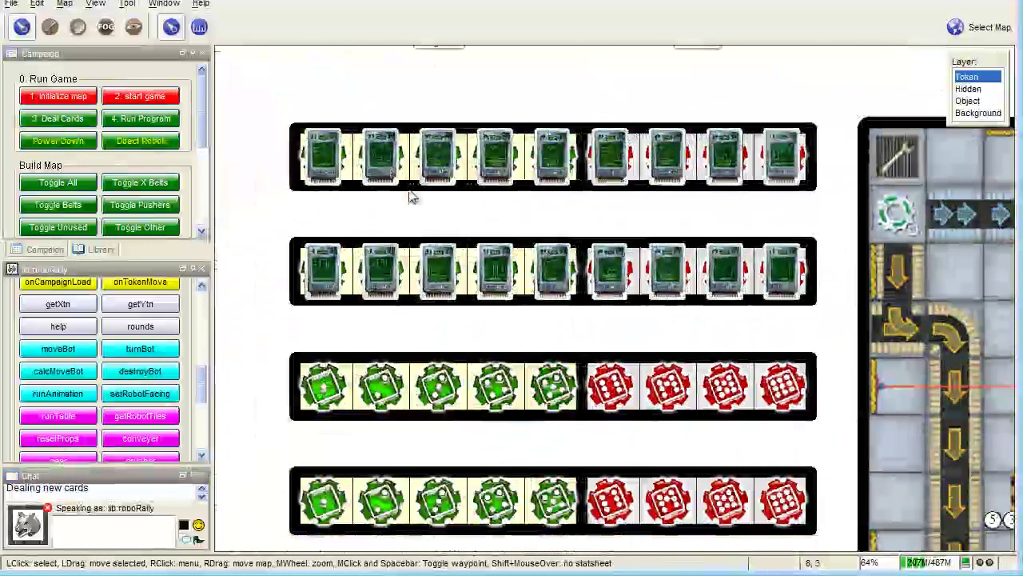
left_click(60, 122)
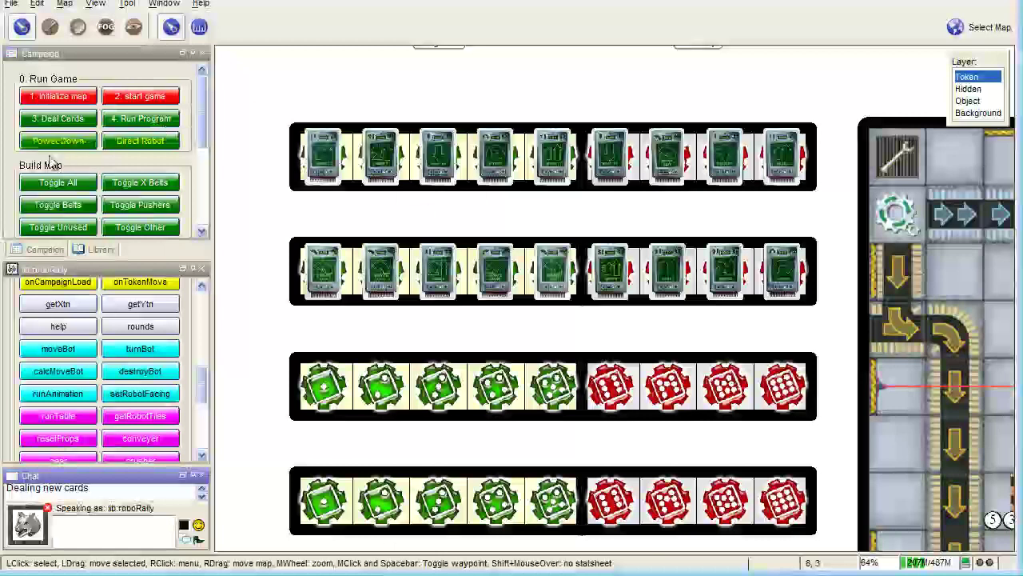
Step: Place the Robot 1 token on the Vault board, on the square just left of the upper-left pit
left_click_drag(865, 245, 481, 208)
scroll(628, 194, "down", 5)
left_click_drag(630, 198, 415, 279)
scroll(446, 166, "down", 4)
left_click_drag(601, 151, 498, 326)
scroll(512, 269, "up", 7)
scroll(511, 270, "down", 6)
scroll(498, 326, "up", 5)
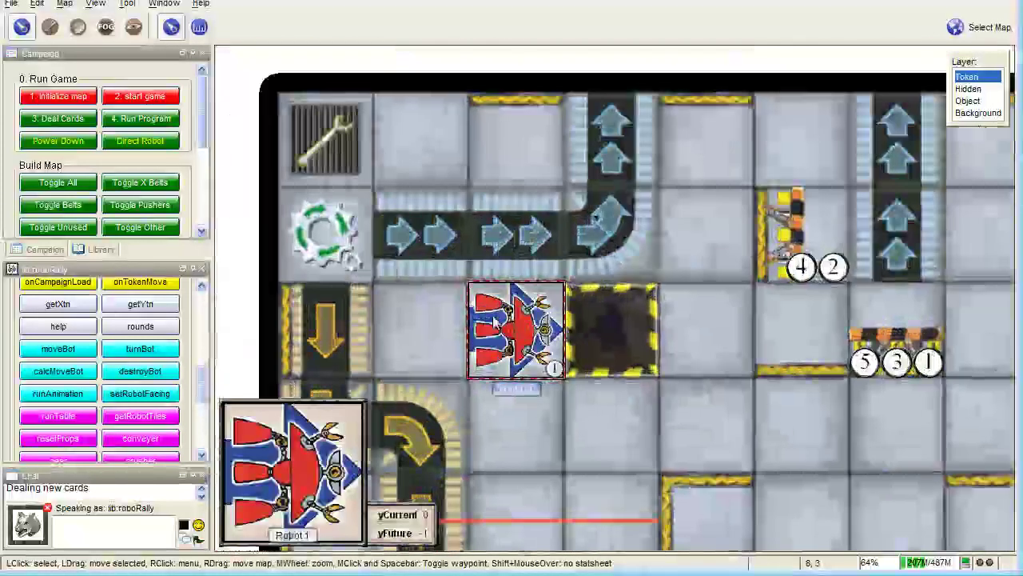
Step: Initiate a power down for Robot 2 and call it off again
left_click(57, 144)
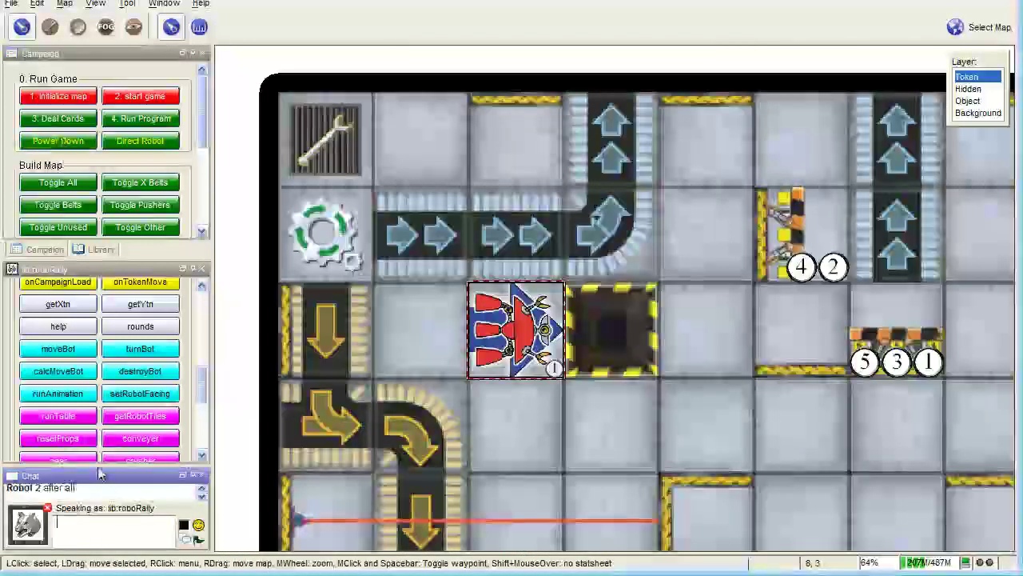
left_click(106, 422)
scroll(544, 313, "down", 4)
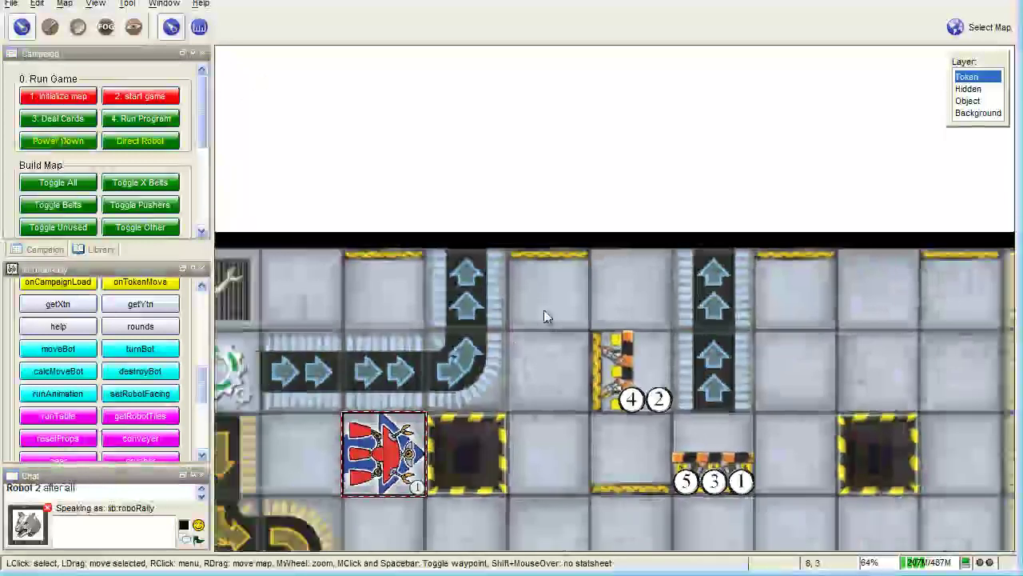
Step: Initiate Robot 2's power down again and enlarge the chat area to read the power-down messages
left_click(56, 142)
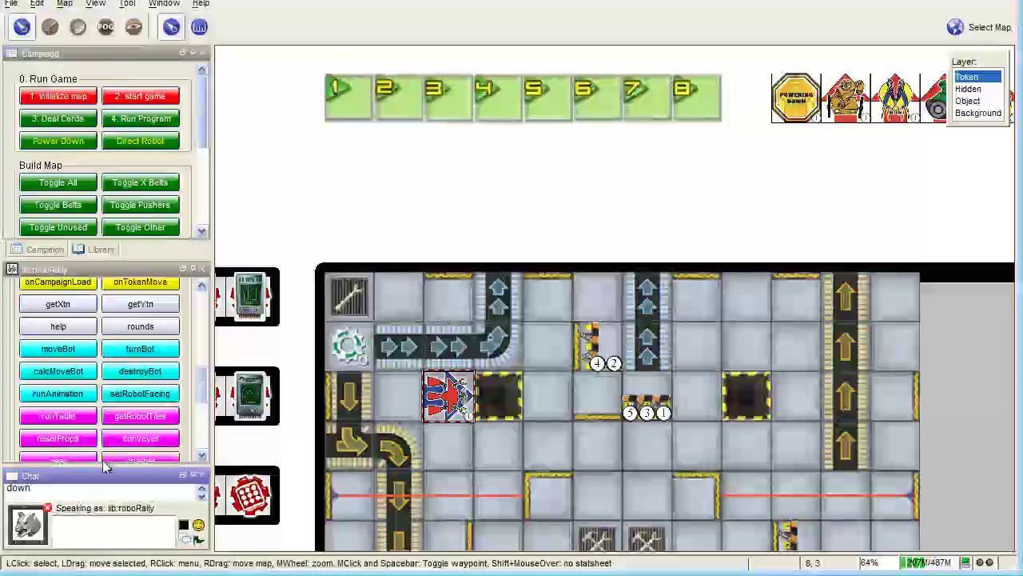
left_click_drag(107, 470, 115, 328)
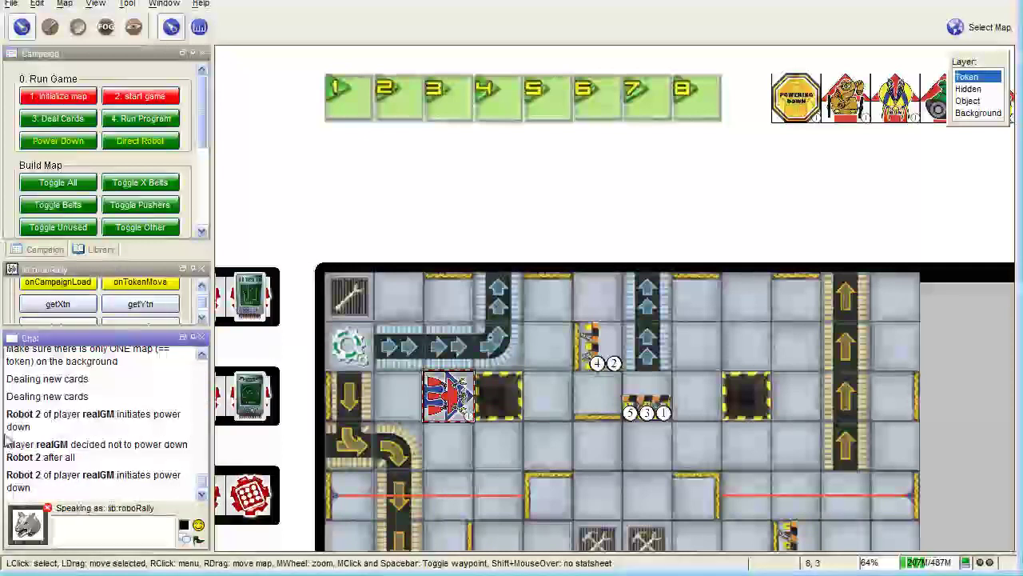
Step: Cancel Robot 2's power down and check its token in the robot row above the map
left_click(58, 142)
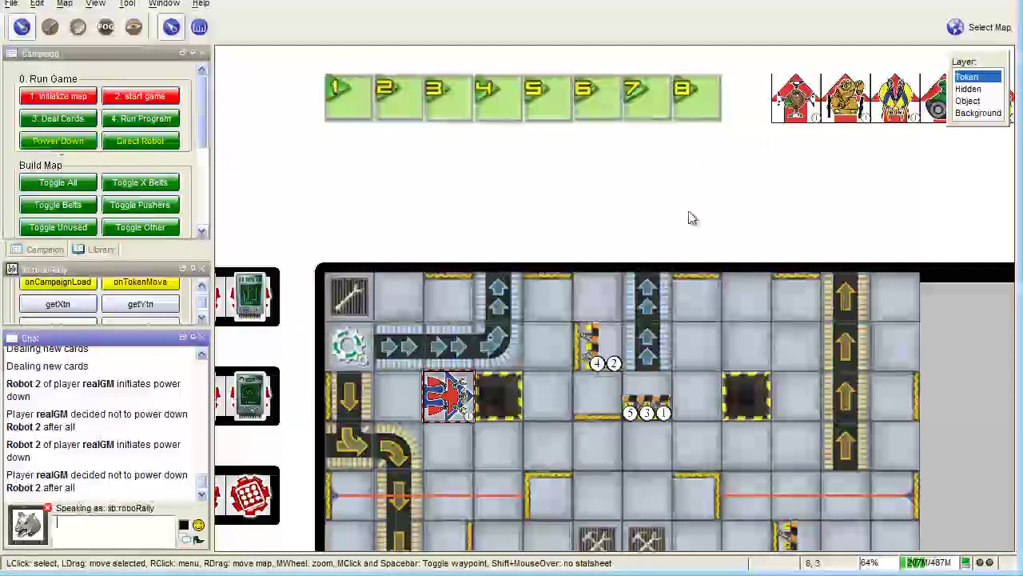
mouse_move(797, 112)
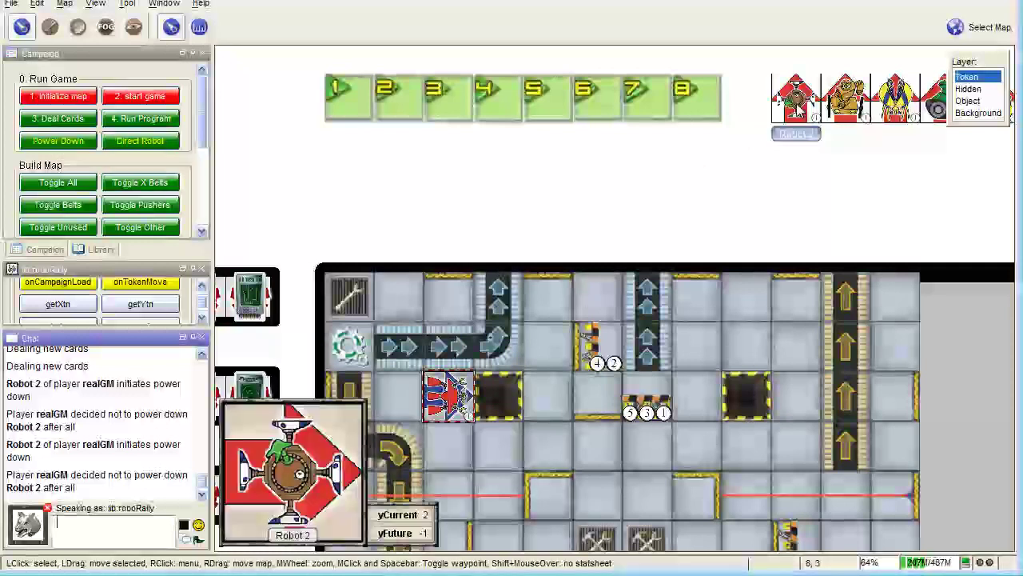
scroll(724, 210, "down", 4)
scroll(609, 233, "down", 2)
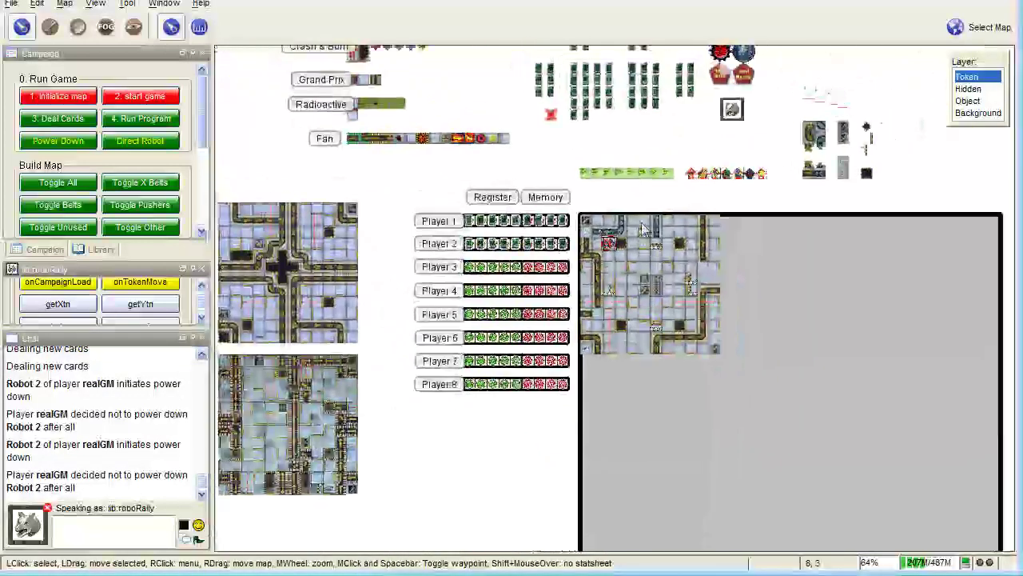